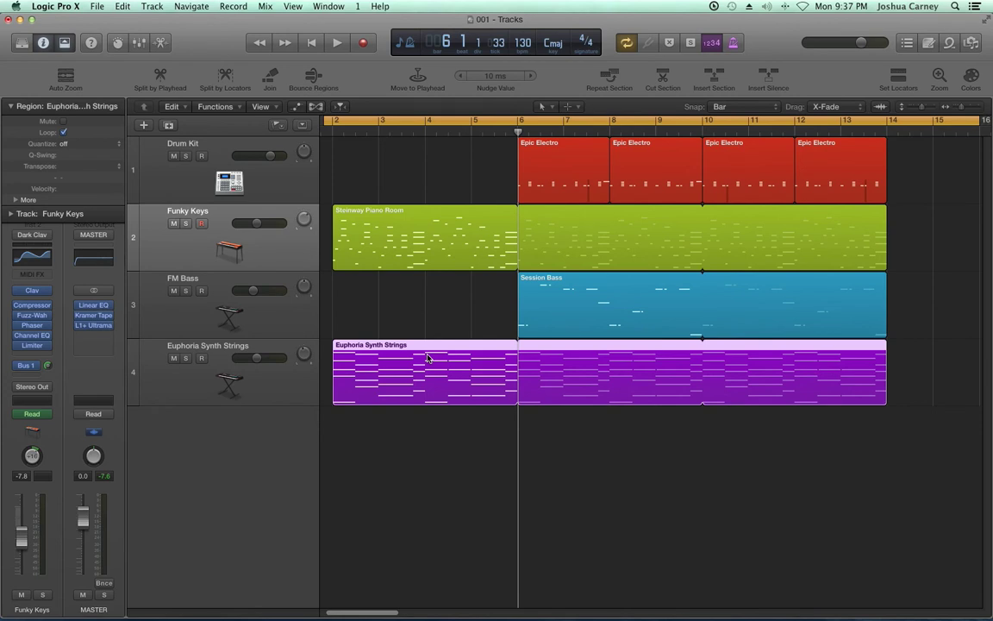
# Bring up the MIDI Transform window to view it, and close it again
pyautogui.press('super+4')
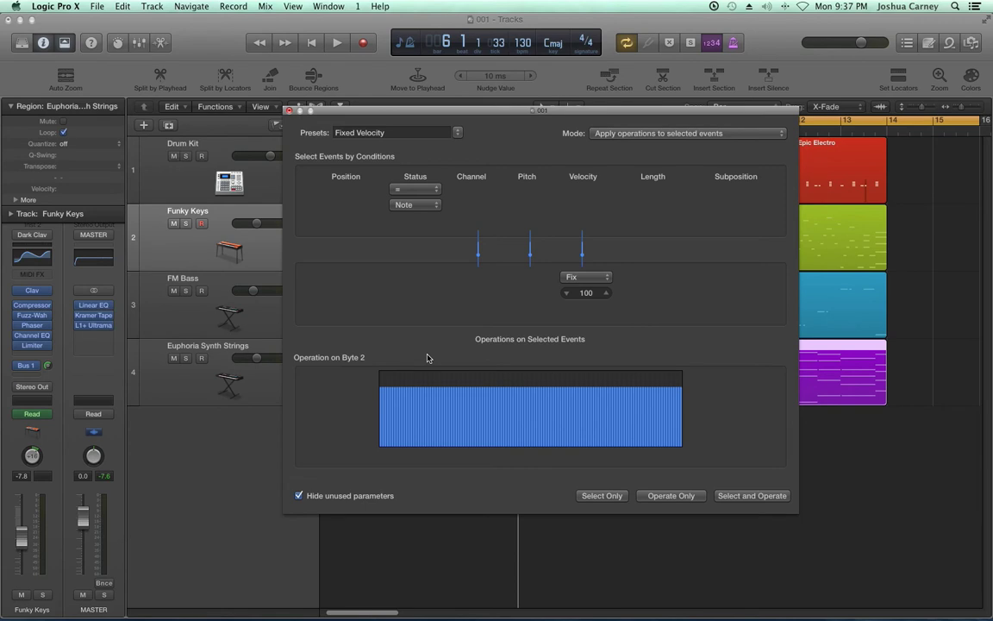
pyautogui.press('super+w')
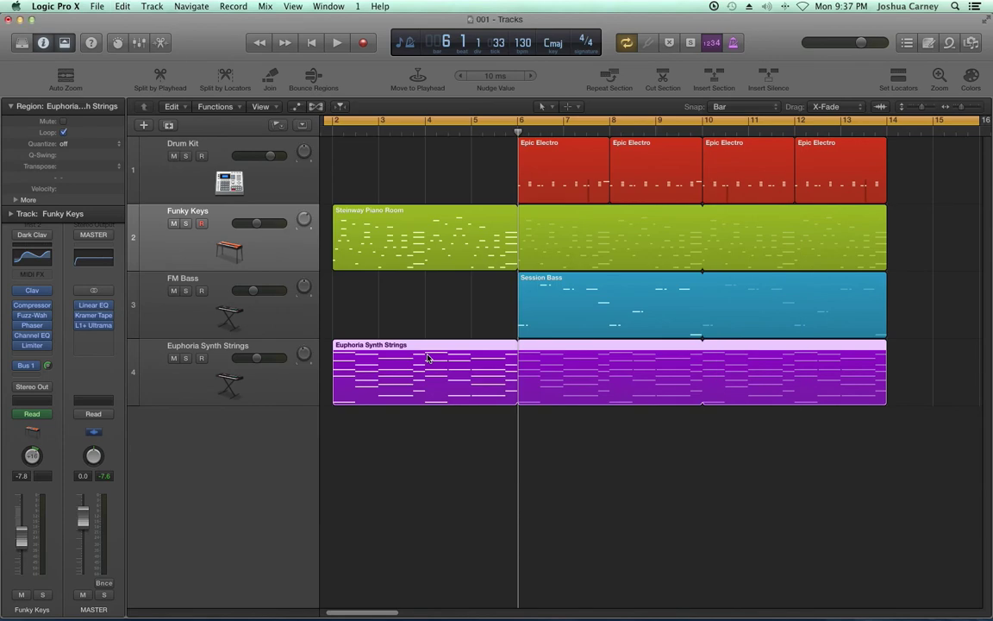
pyautogui.press('super+4')
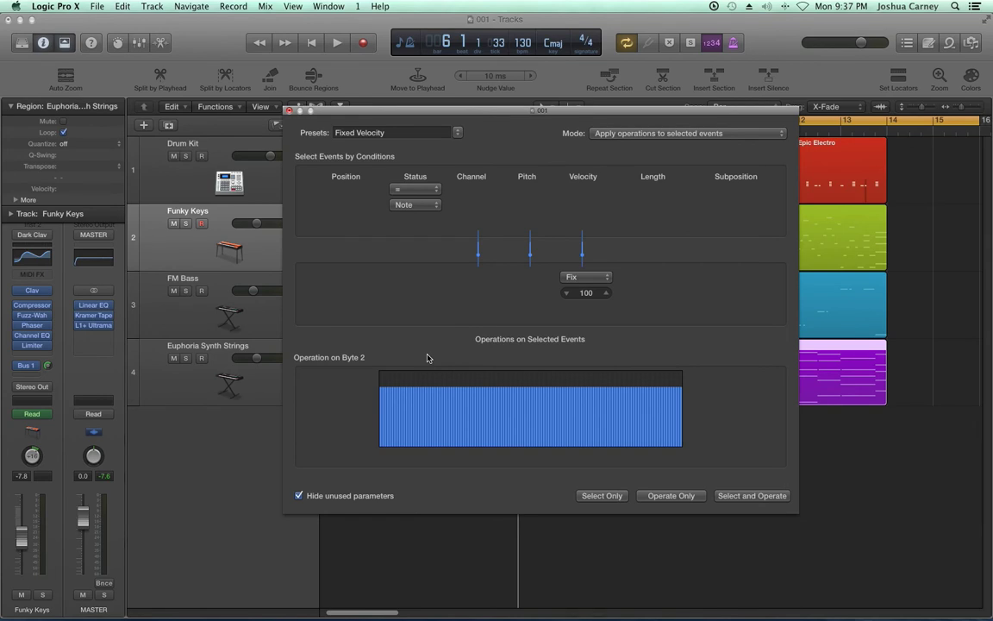
pyautogui.press('super+w')
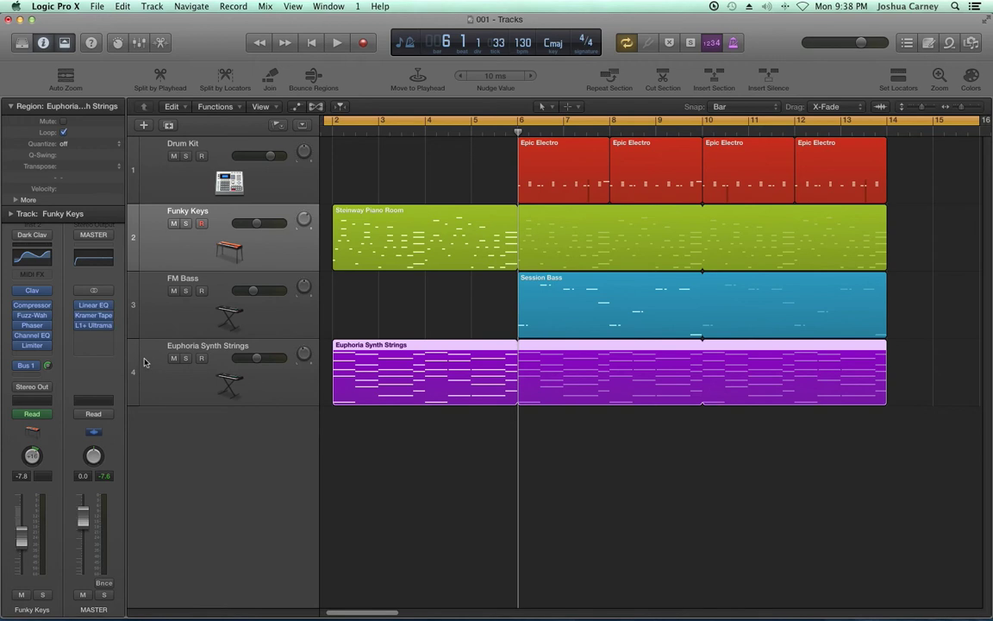
# Select the Euphoria Synth Strings, FM Bass, Funky Keys and Drum Kit tracks in turn to view their channel strips
pyautogui.click(183, 338)
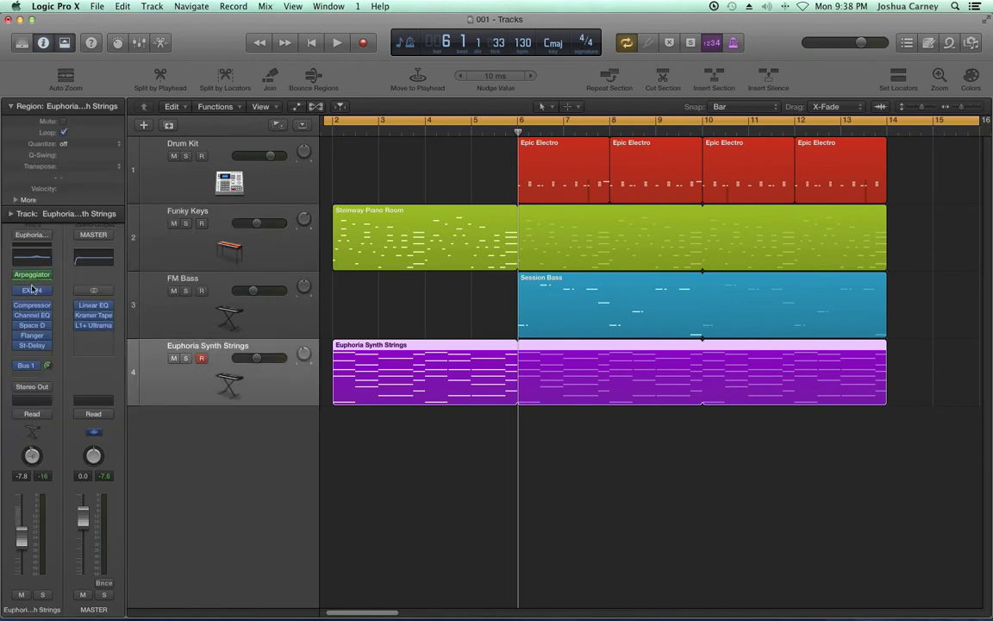
pyautogui.click(254, 323)
pyautogui.click(185, 226)
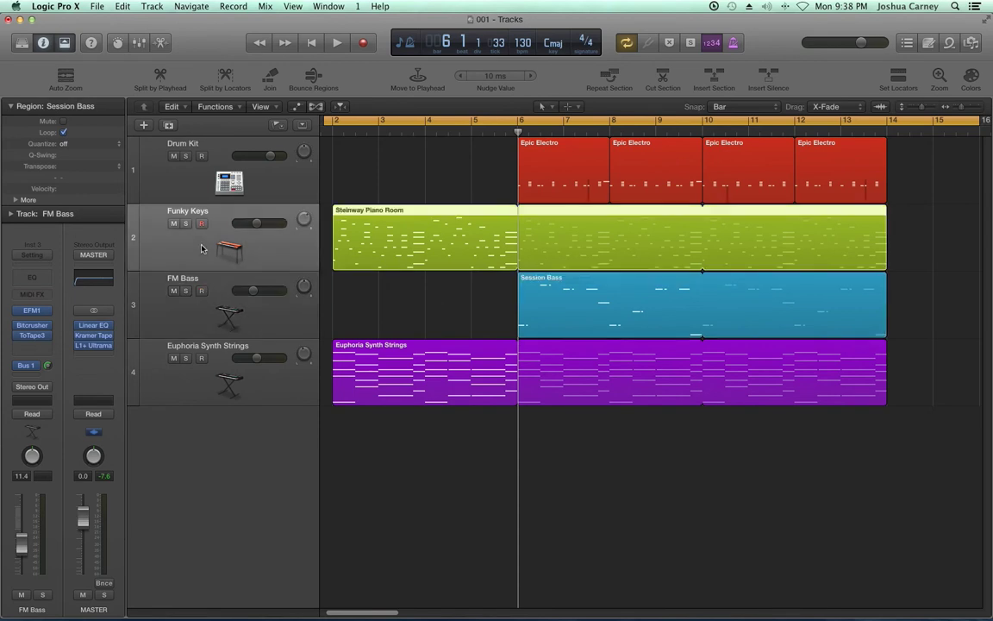
pyautogui.click(218, 197)
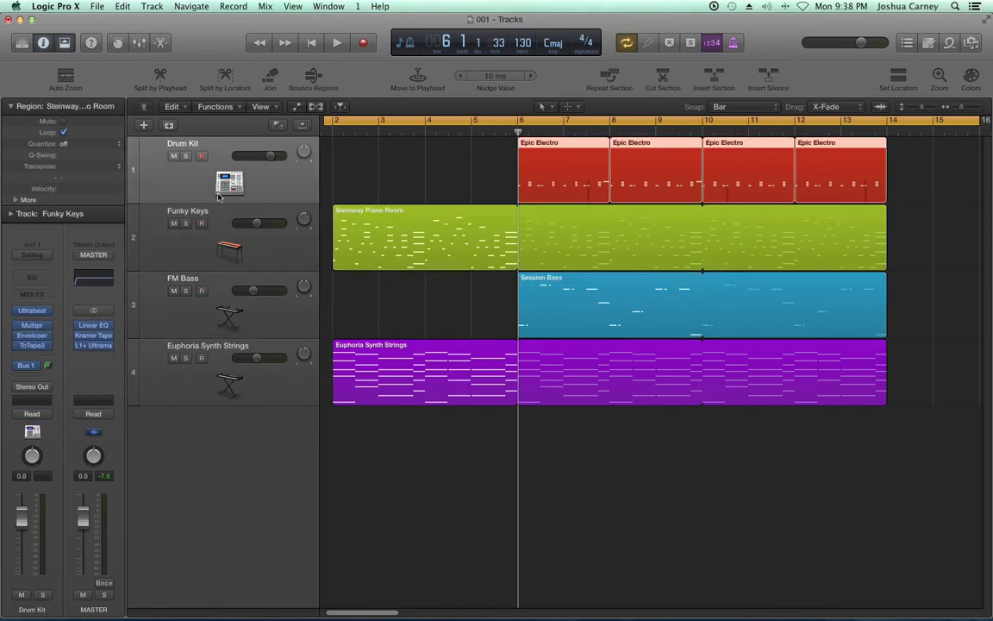
pyautogui.click(327, 306)
# Play back the arrangement after viewing the Euphoria Synth Strings region's notes in the Piano Roll, and stop playback
pyautogui.click(350, 363)
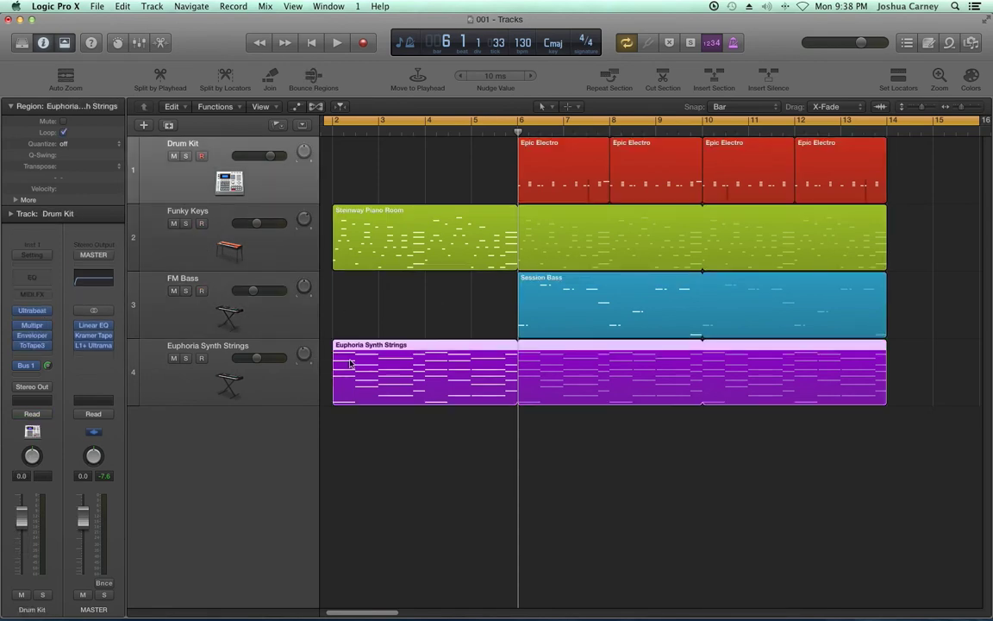
pyautogui.doubleClick(350, 363)
pyautogui.press('space')
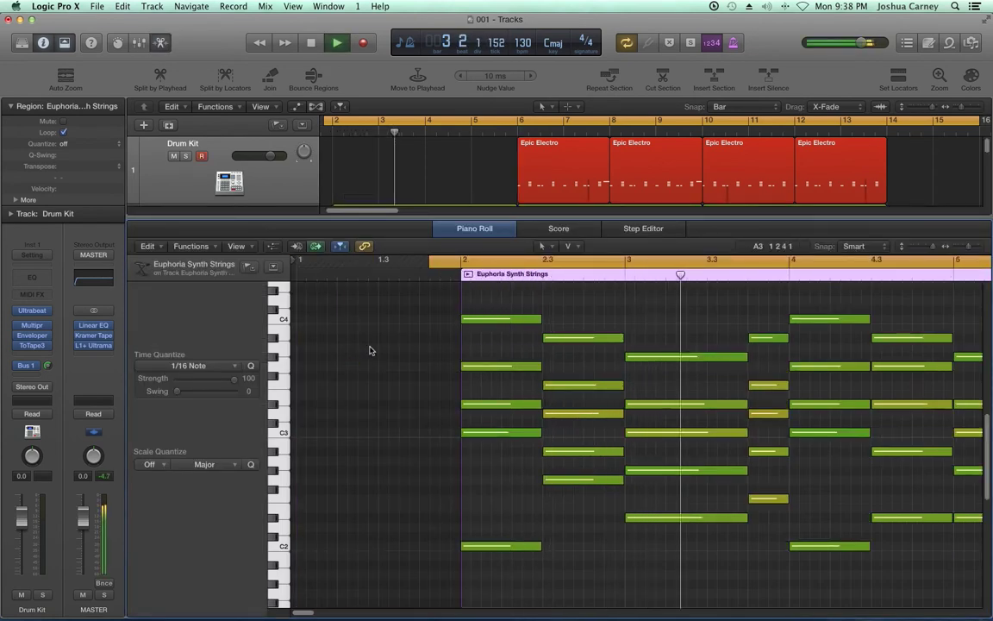
pyautogui.press('e')
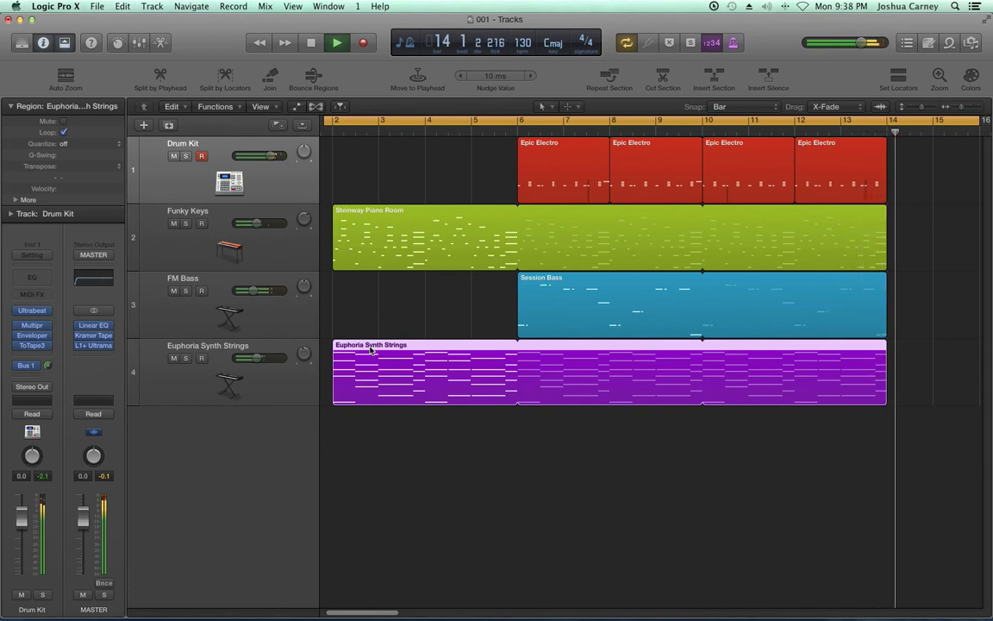
pyautogui.press('space')
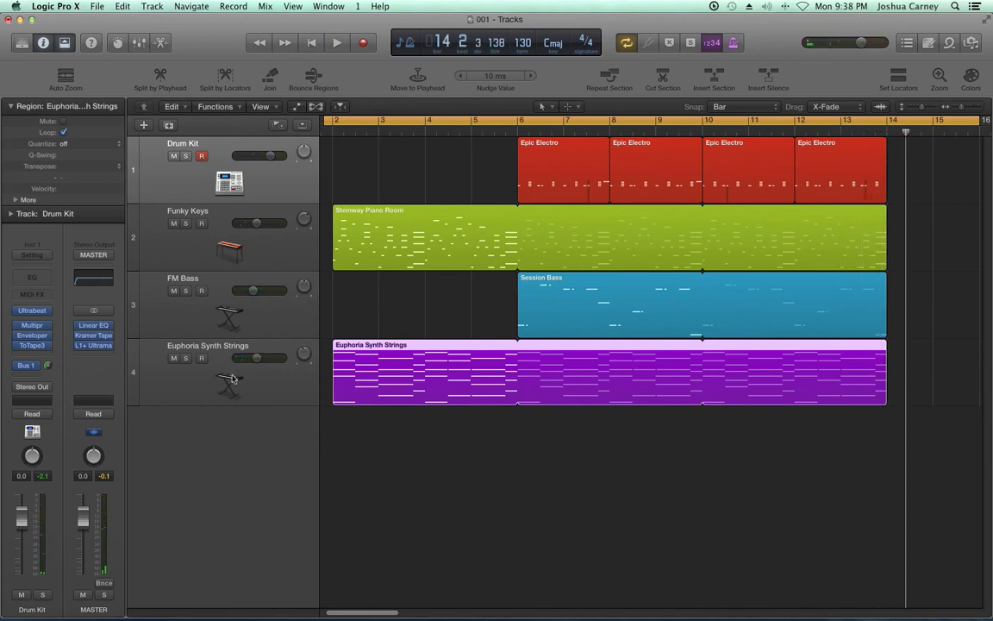
# Solo the Euphoria Synth Strings track and open its region in the Piano Roll
pyautogui.click(223, 381)
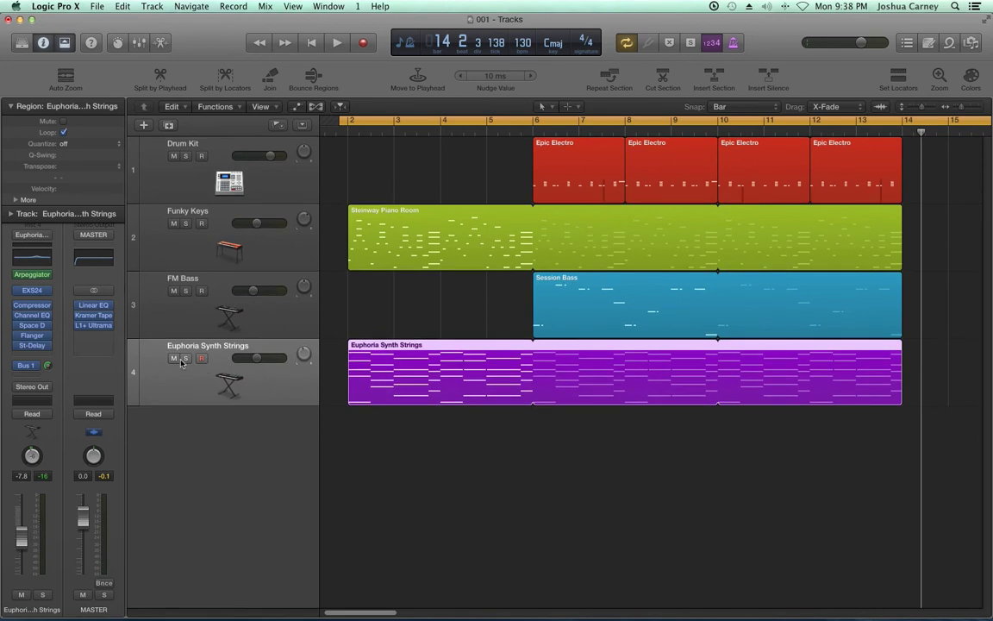
pyautogui.click(185, 357)
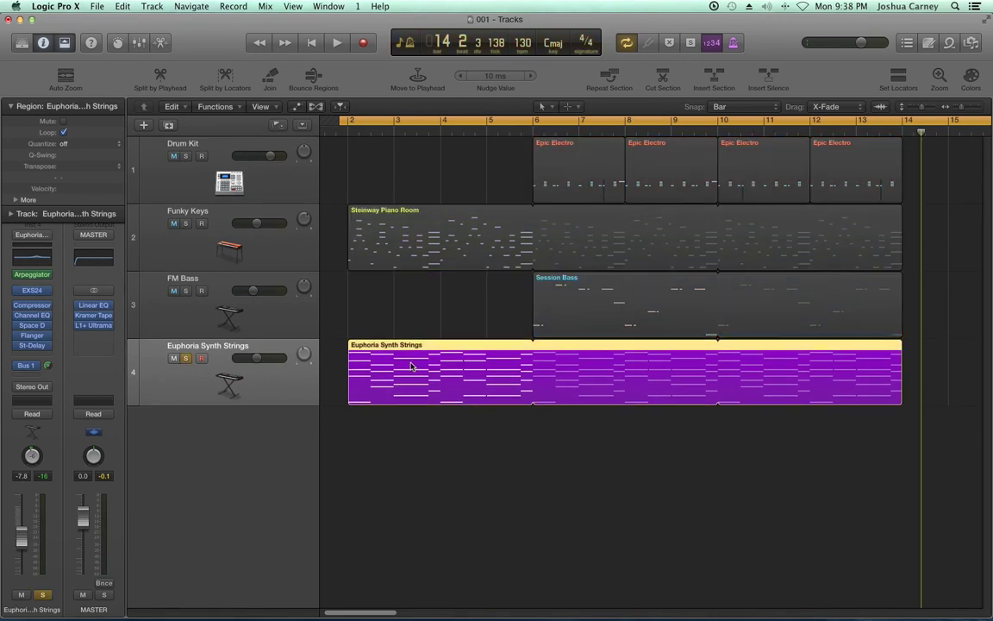
pyautogui.doubleClick(411, 367)
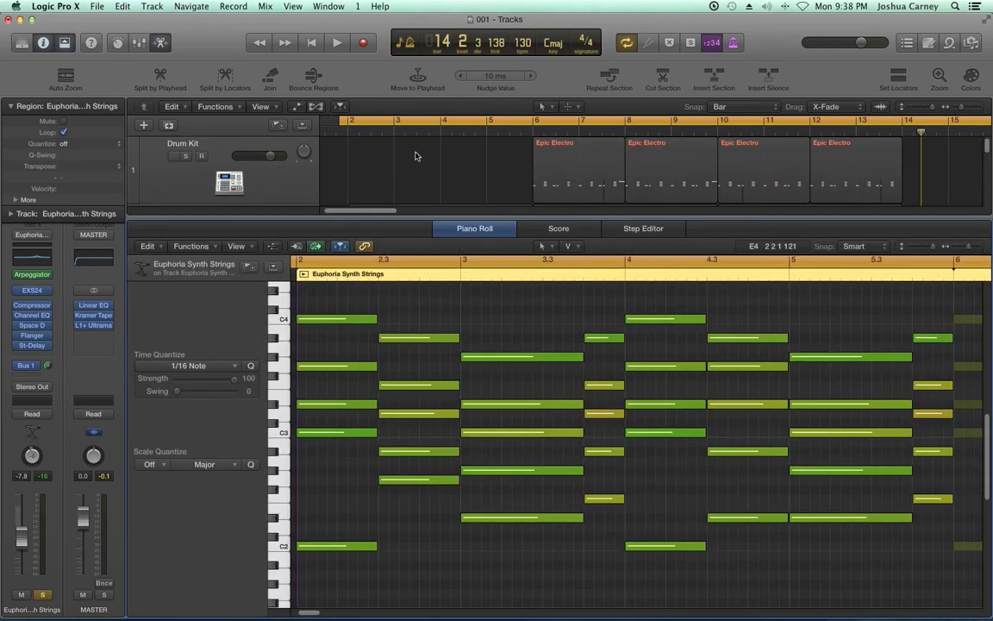
pyautogui.scroll(-2, 415, 156)
pyautogui.scroll(-5, 415, 156)
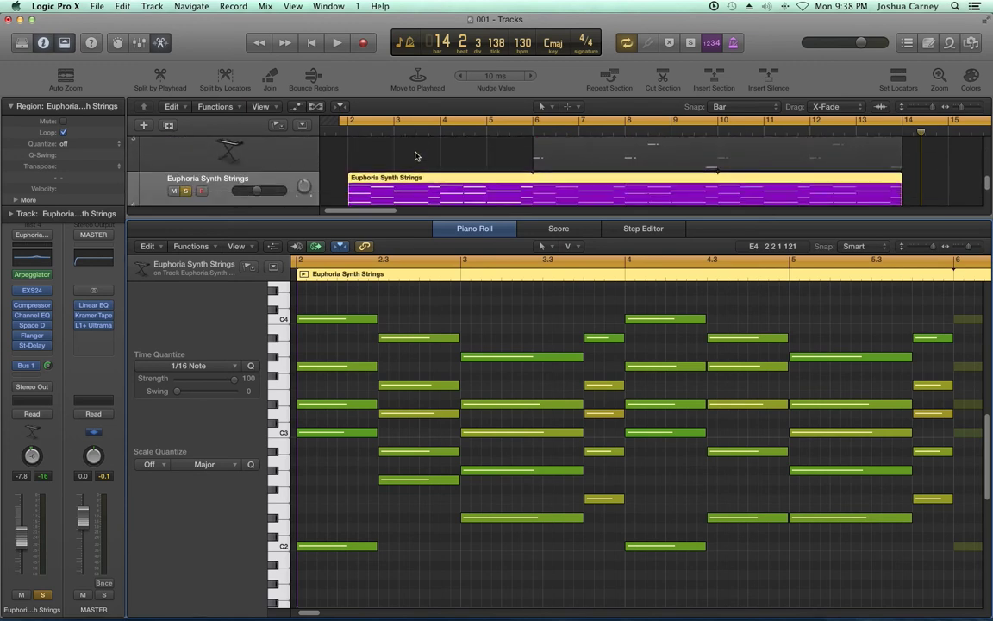
pyautogui.scroll(-3, 415, 156)
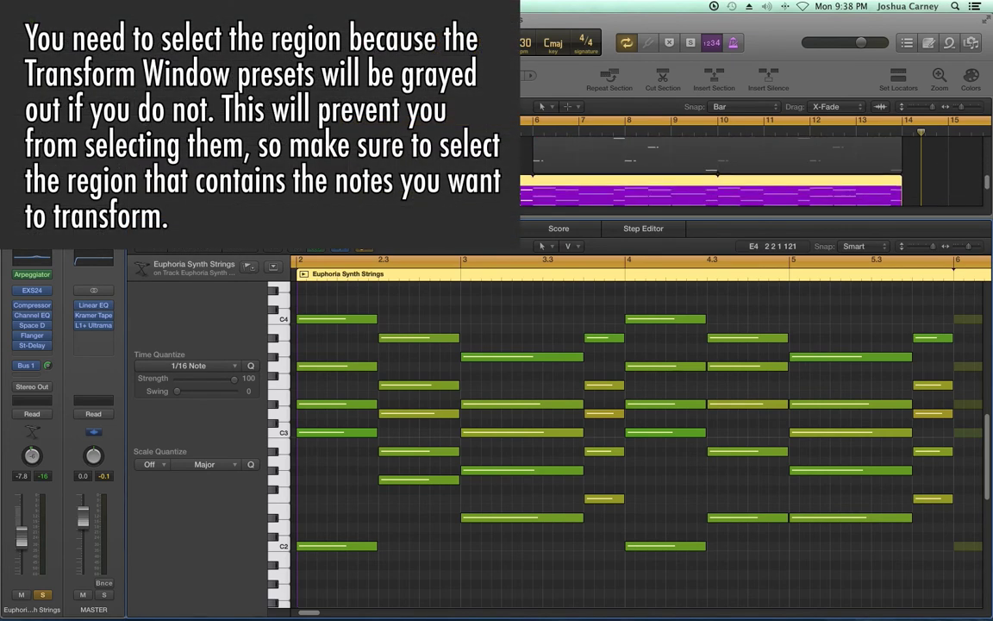
pyautogui.scroll(-2, 415, 156)
pyautogui.scroll(2, 525, 163)
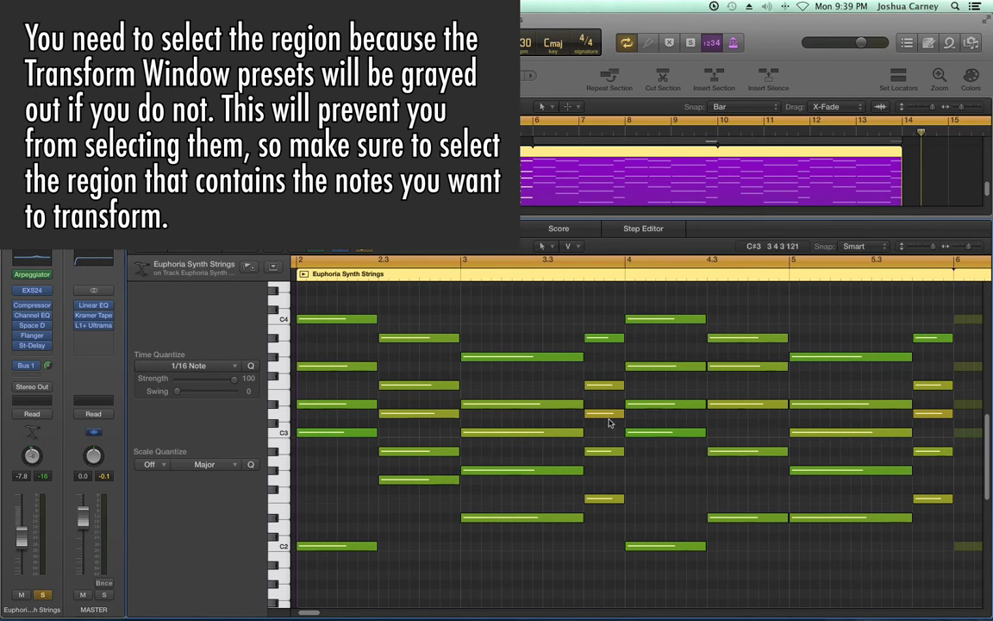
pyautogui.click(567, 245)
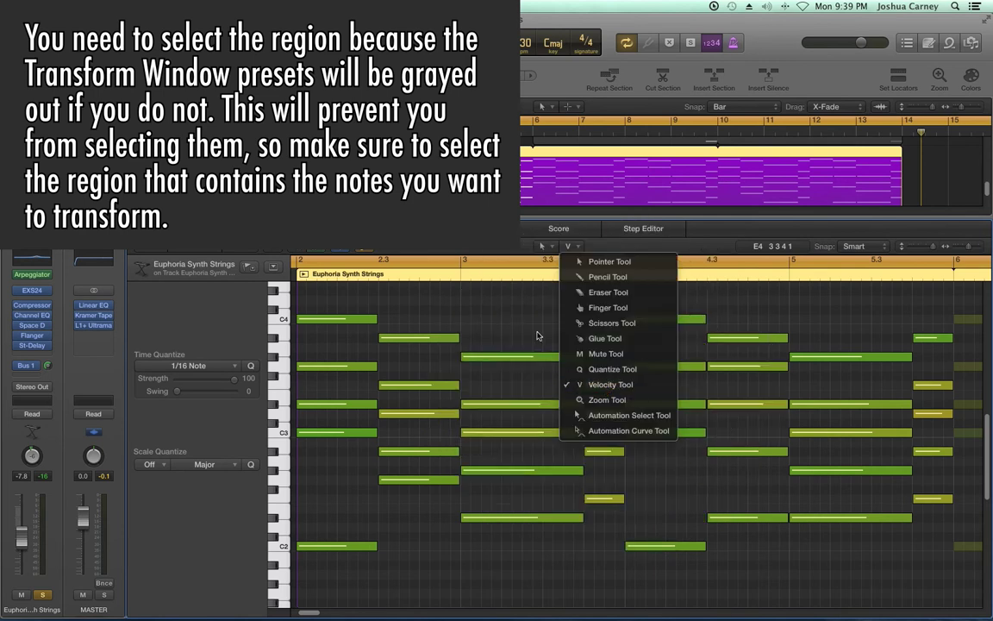
pyautogui.click(536, 336)
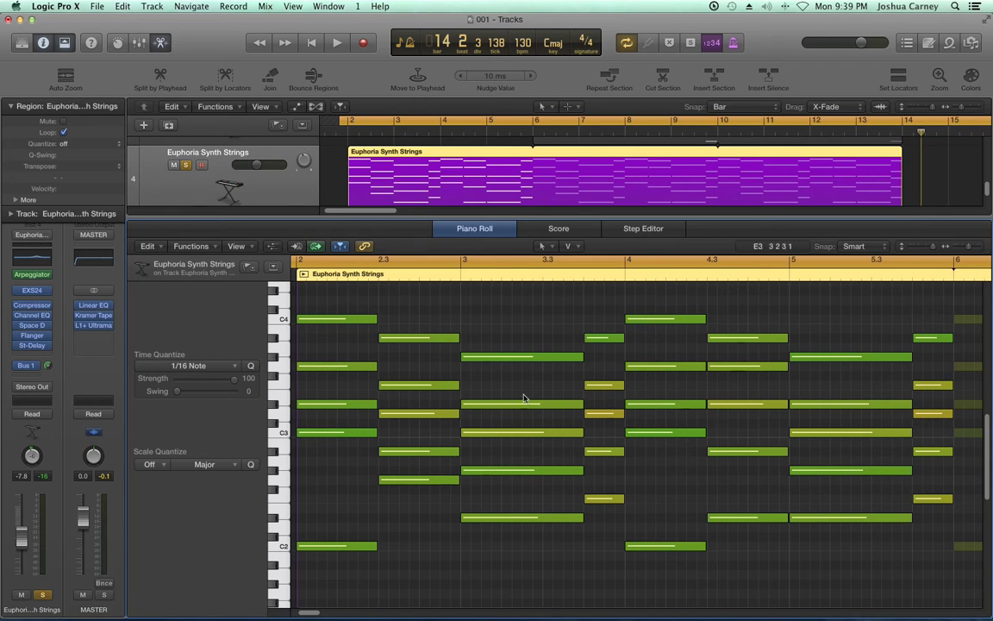
# Open the Fixed Velocity MIDI transform for the Euphoria Synth Strings region and review the event types its Status condition offers
pyautogui.click(190, 251)
pyautogui.moveTo(198, 350)
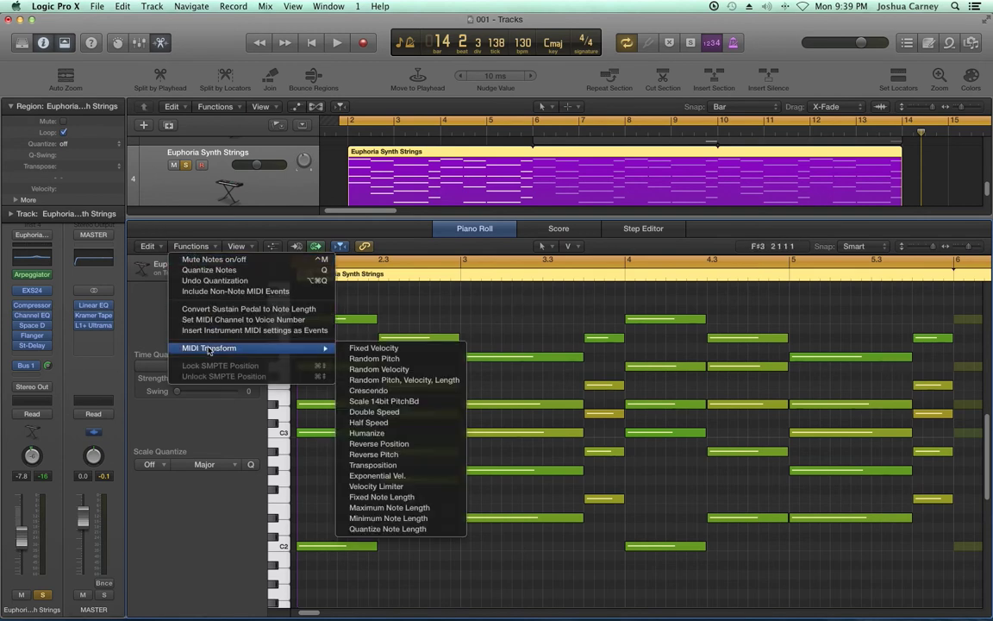
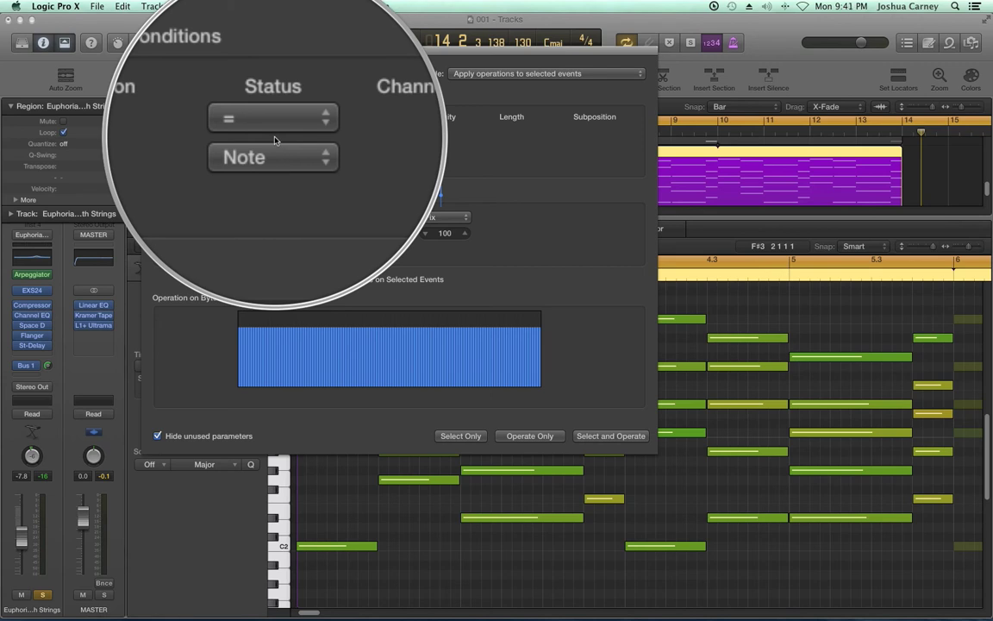
pyautogui.click(274, 144)
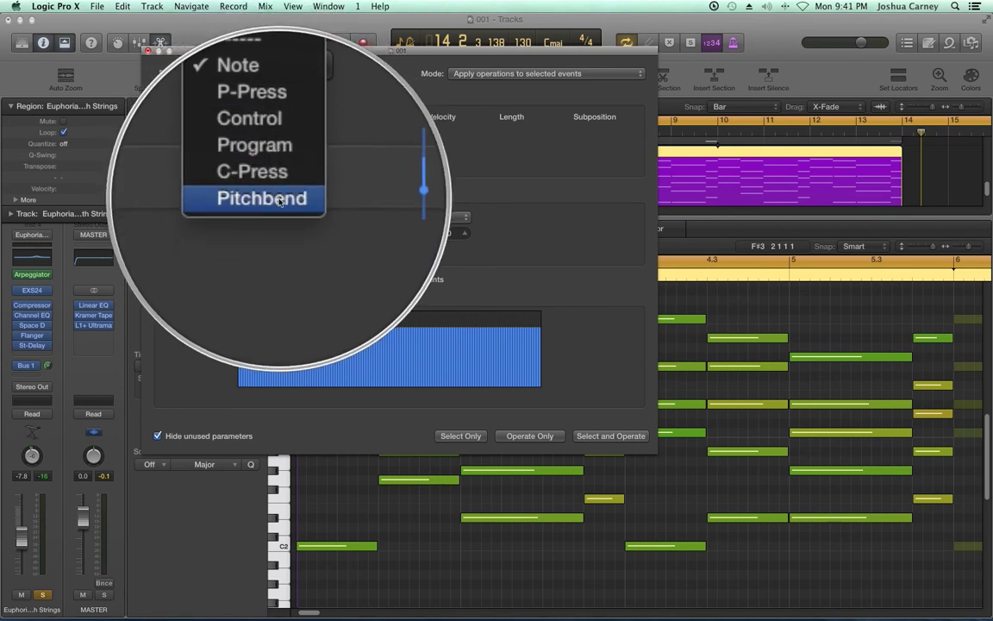
pyautogui.click(313, 157)
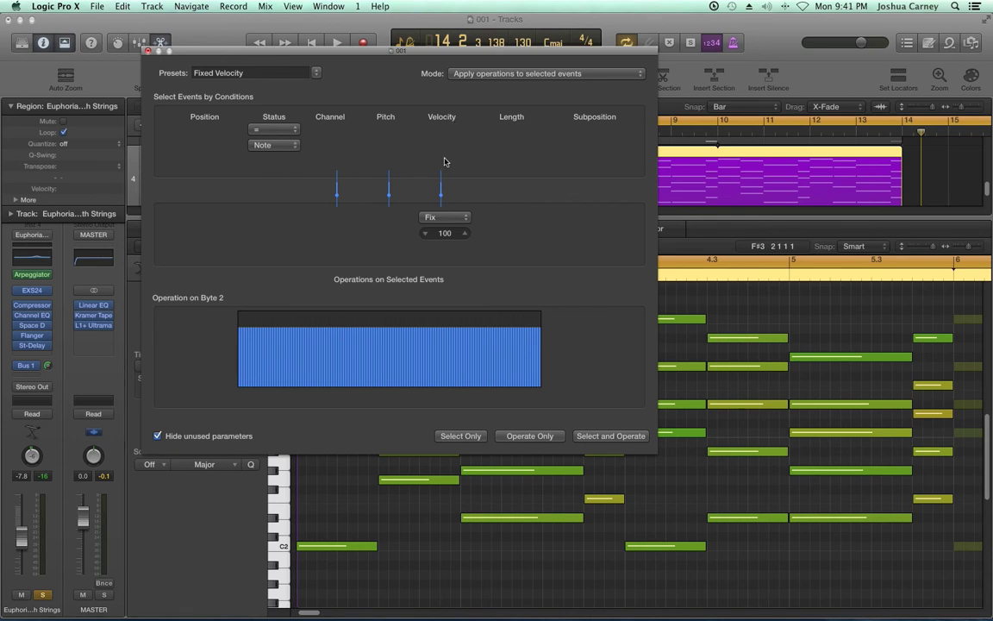
# Set the fixed velocity to 80 and apply it to all notes of the region
pyautogui.doubleClick(445, 234)
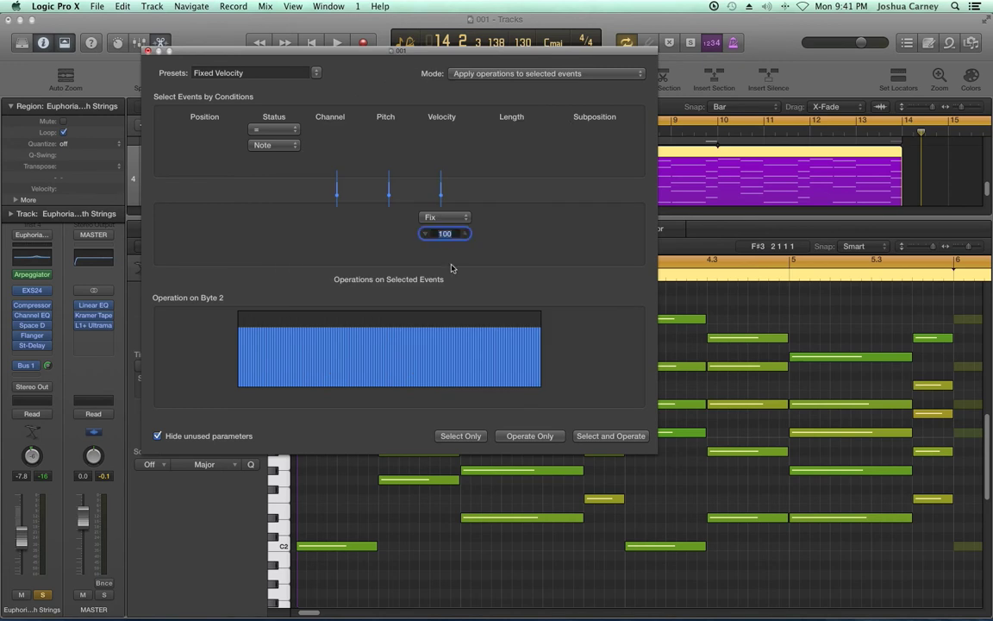
pyautogui.write('80')
pyautogui.press('Return')
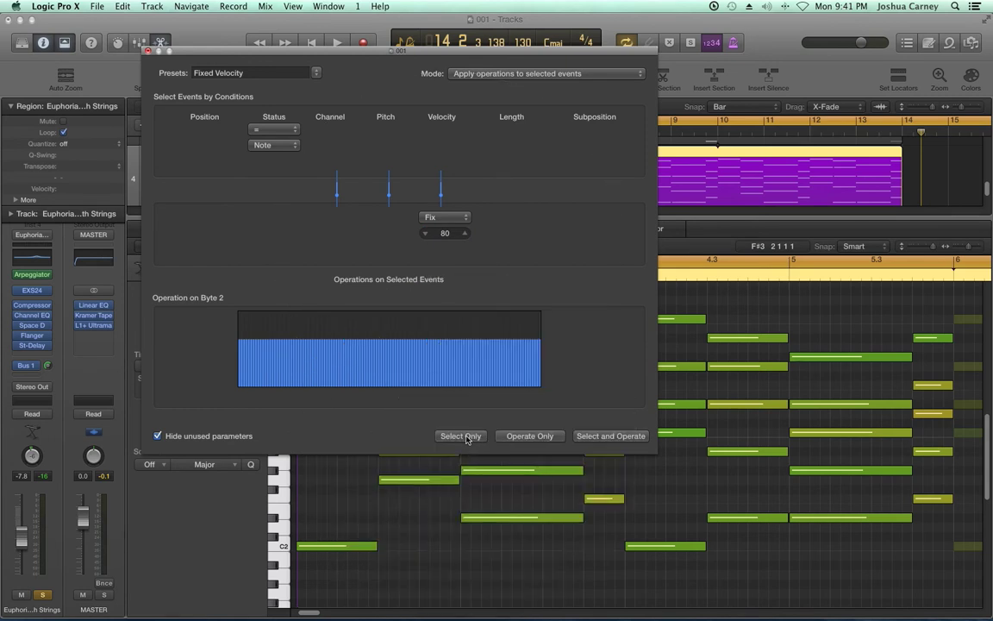
pyautogui.click(461, 435)
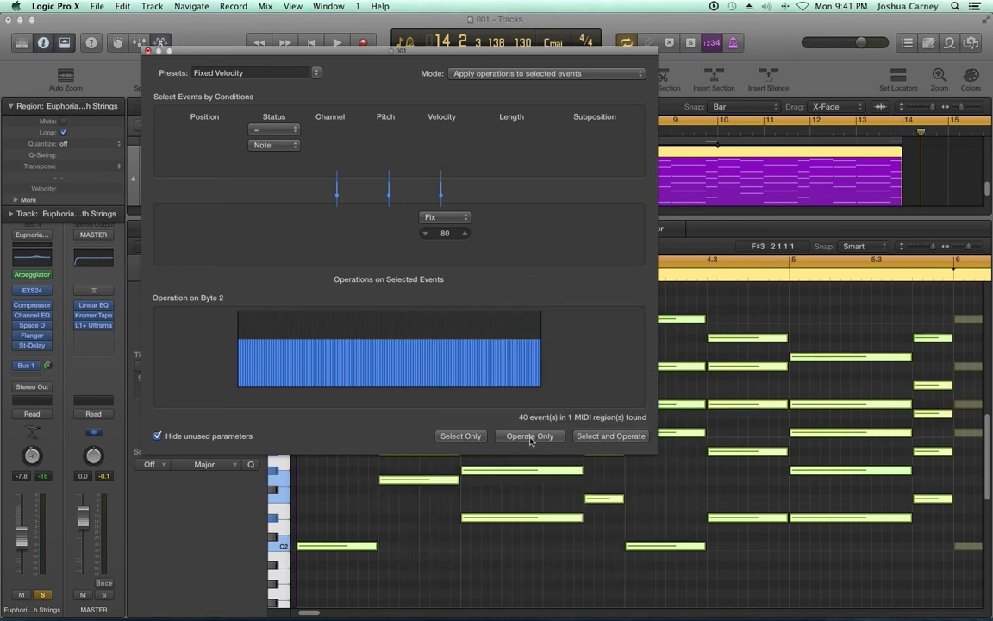
pyautogui.click(840, 325)
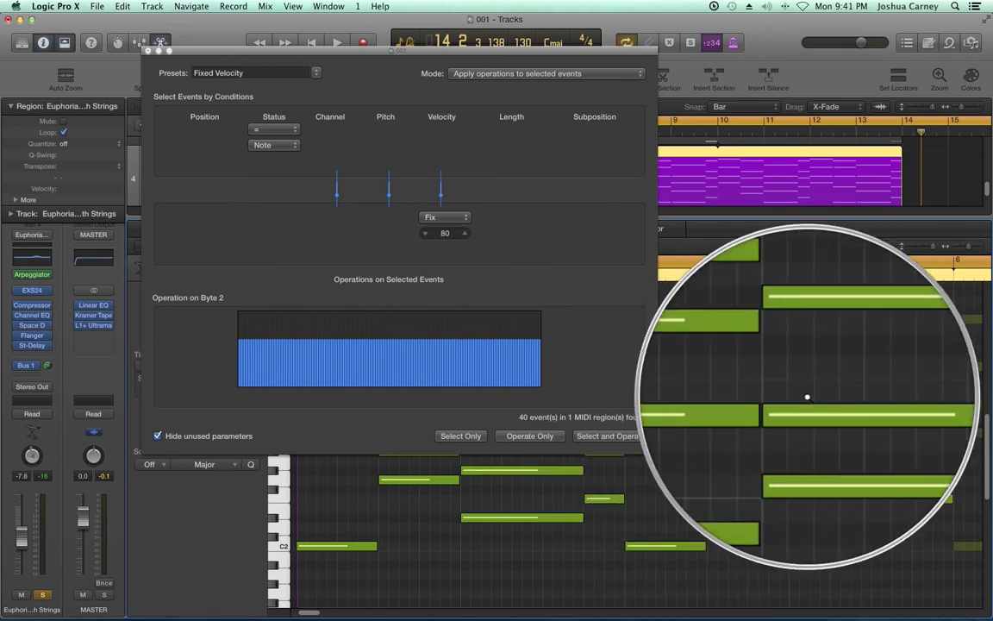
# Show the unused parameters in the Fixed Velocity transform and dismiss the alert
pyautogui.moveTo(444, 55); pyautogui.dragTo(753, 59)
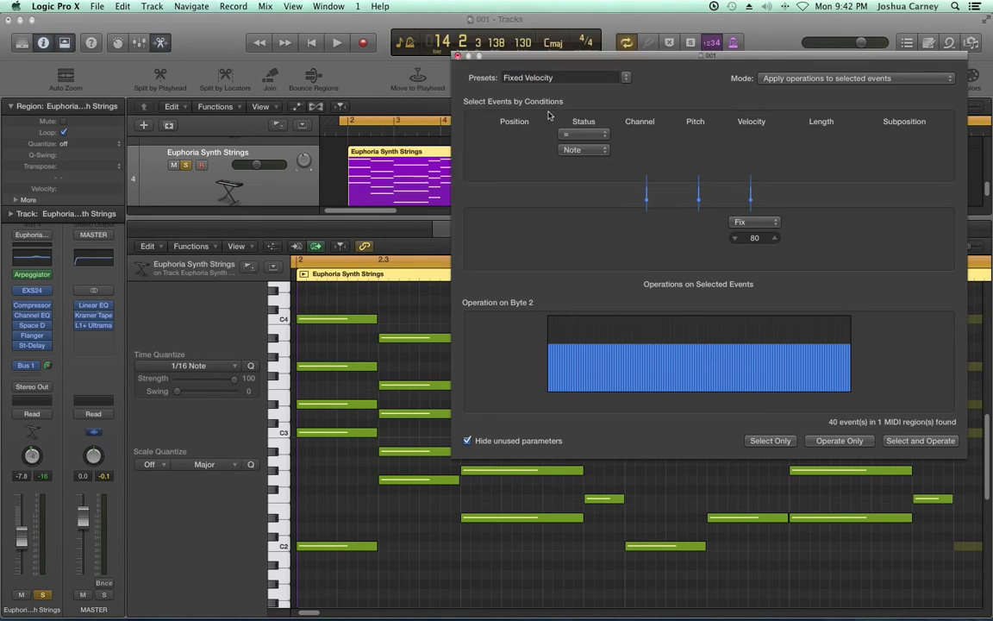
pyautogui.moveTo(559, 55); pyautogui.dragTo(408, 68)
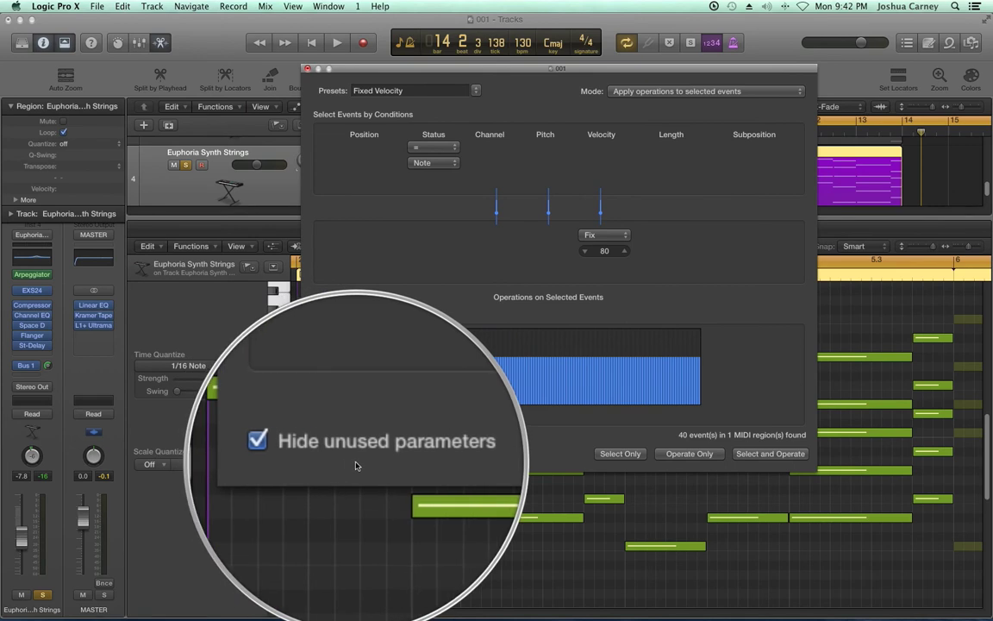
pyautogui.click(317, 454)
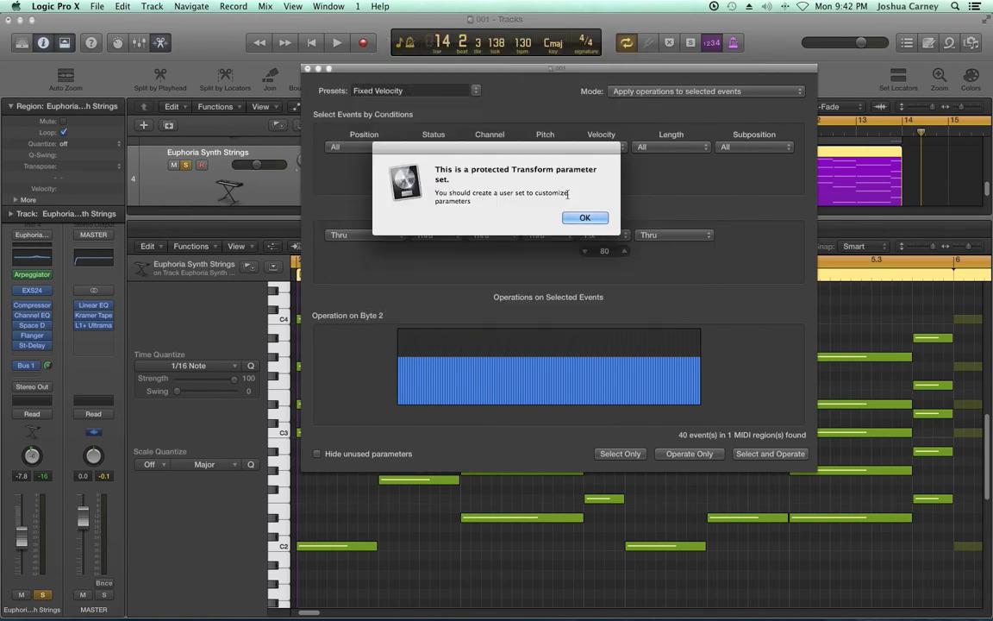
pyautogui.click(580, 217)
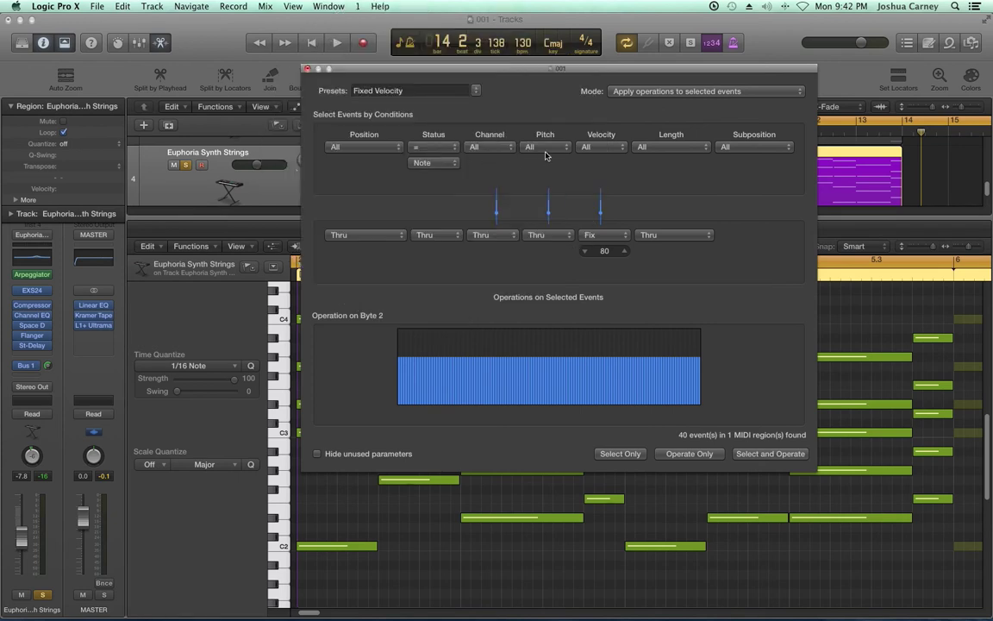
# Set the Pitch condition to >= D3 and select only the notes that match it
pyautogui.click(542, 148)
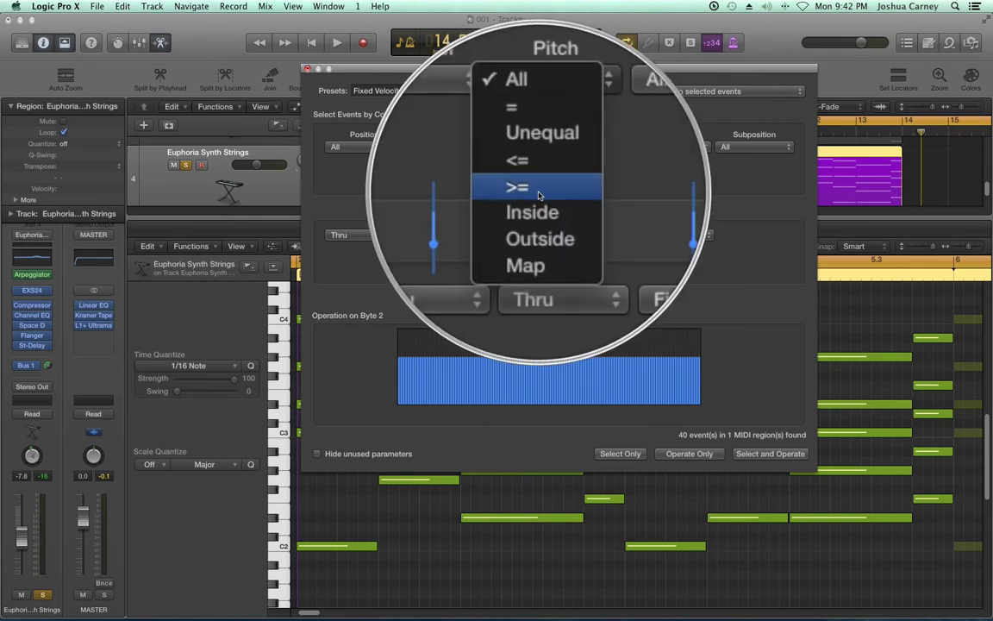
pyautogui.click(539, 189)
pyautogui.doubleClick(545, 163)
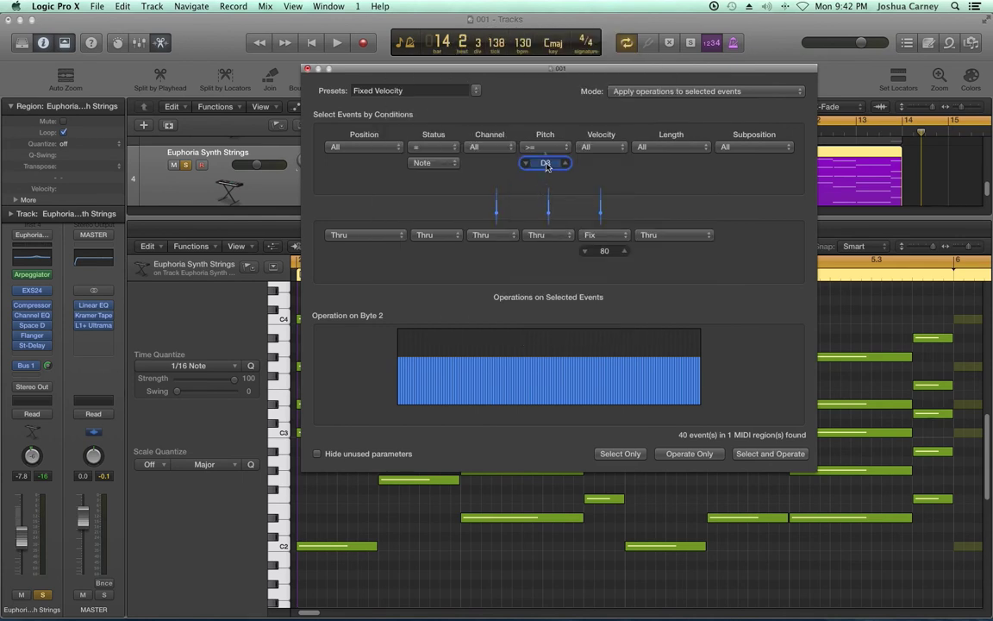
pyautogui.write('d3')
pyautogui.press('Return')
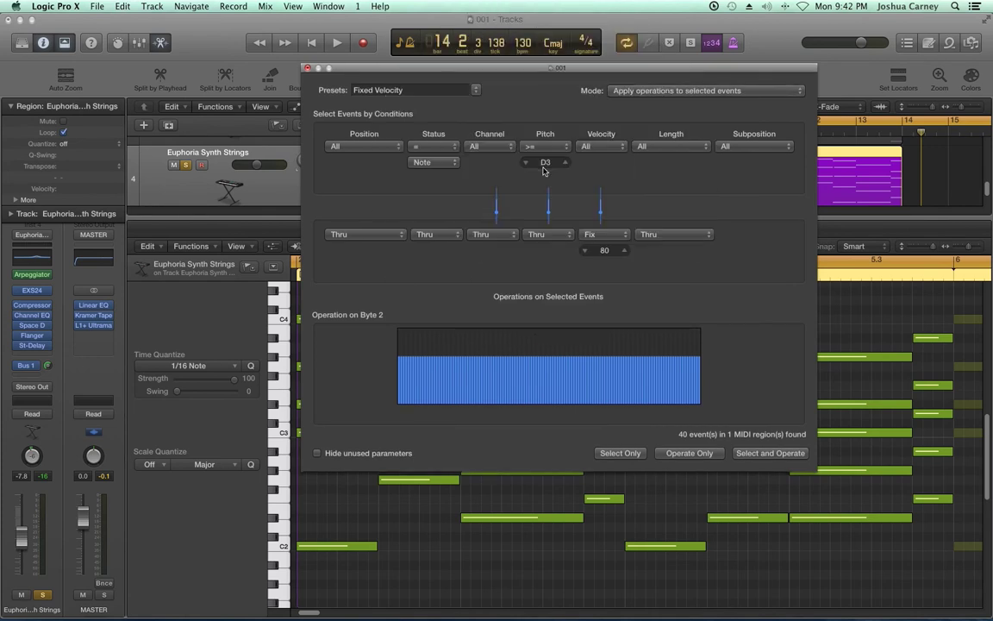
pyautogui.moveTo(629, 72); pyautogui.dragTo(901, 65)
pyautogui.click(888, 446)
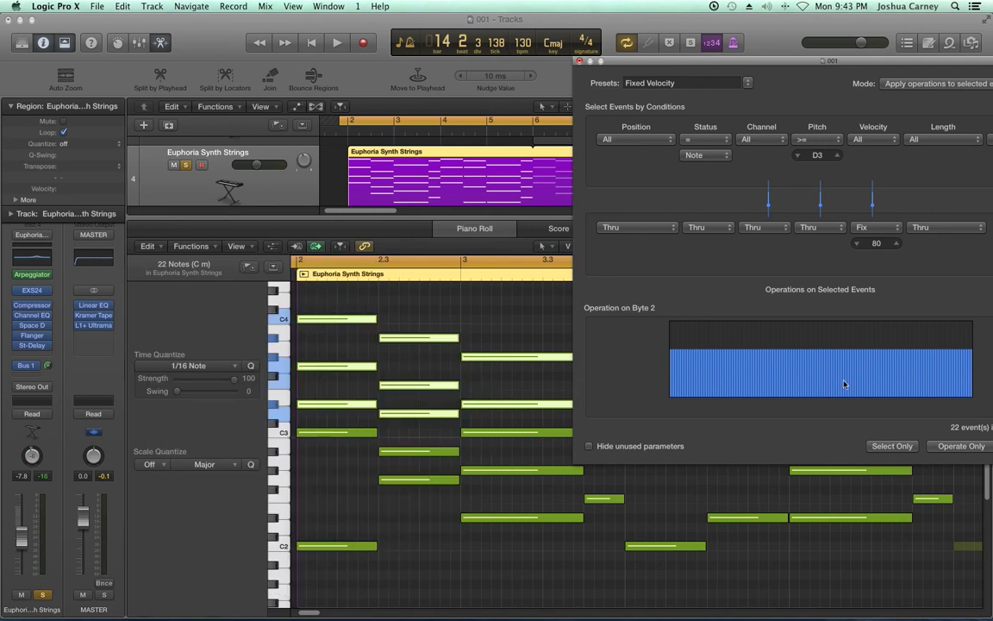
# Set the fixed velocity to 100, apply it to the notes at D3 and above, and deselect the notes
pyautogui.moveTo(692, 59); pyautogui.dragTo(562, 68)
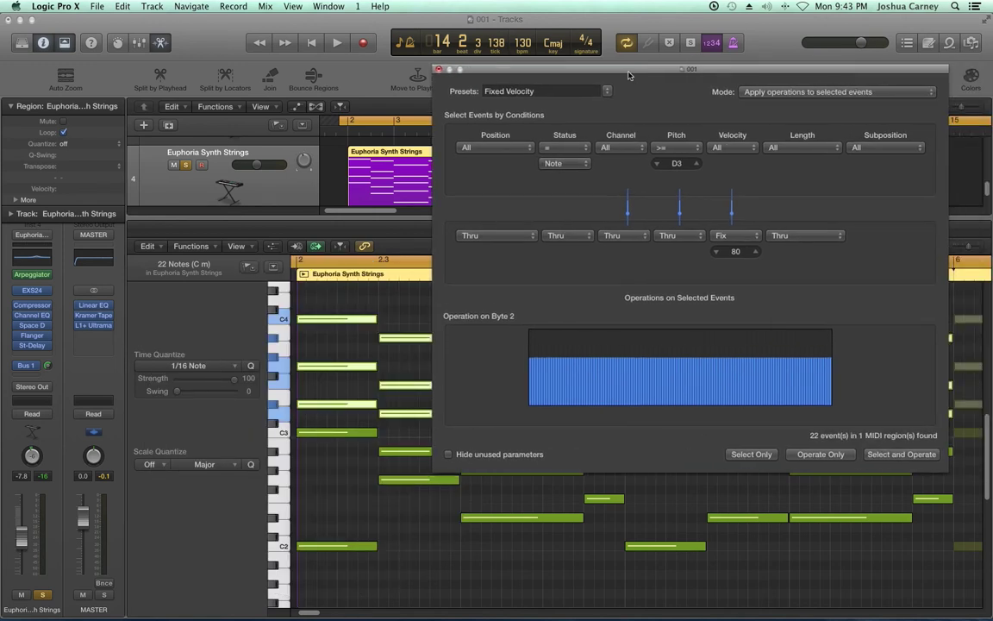
pyautogui.doubleClick(735, 251)
pyautogui.press('Return')
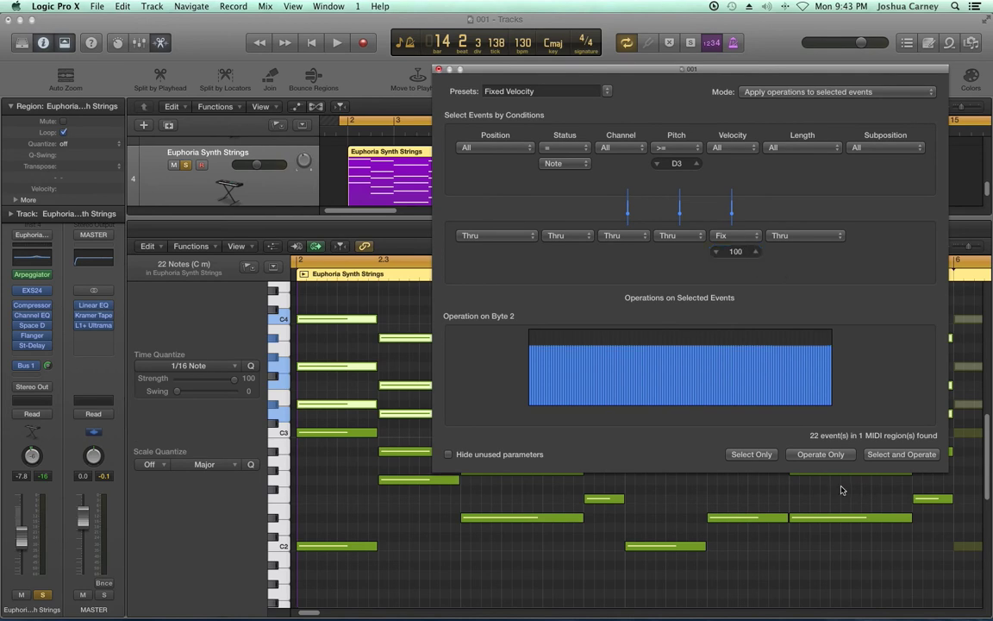
pyautogui.click(820, 454)
pyautogui.click(345, 466)
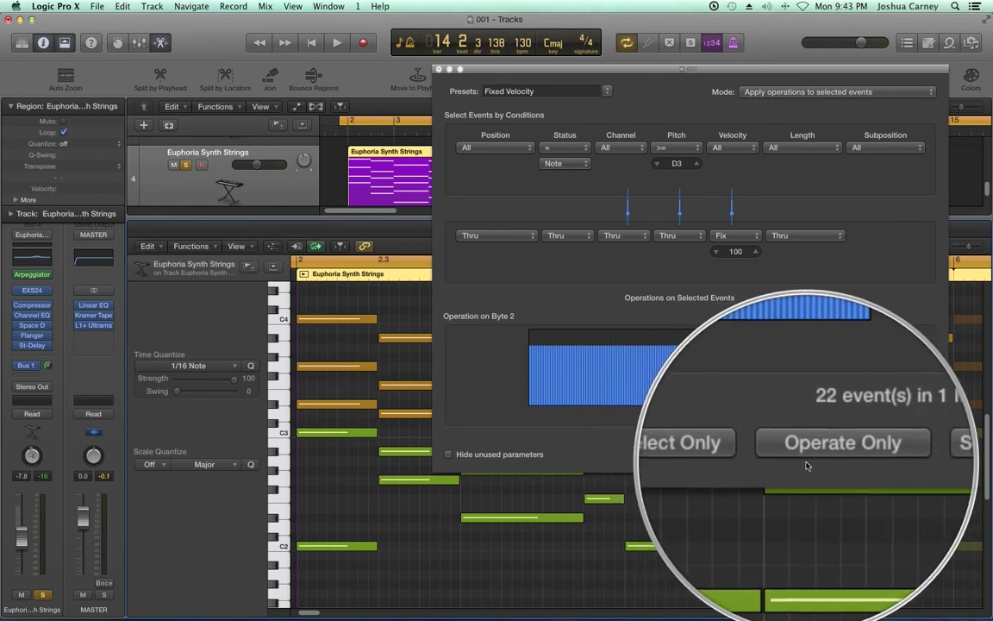
pyautogui.click(806, 462)
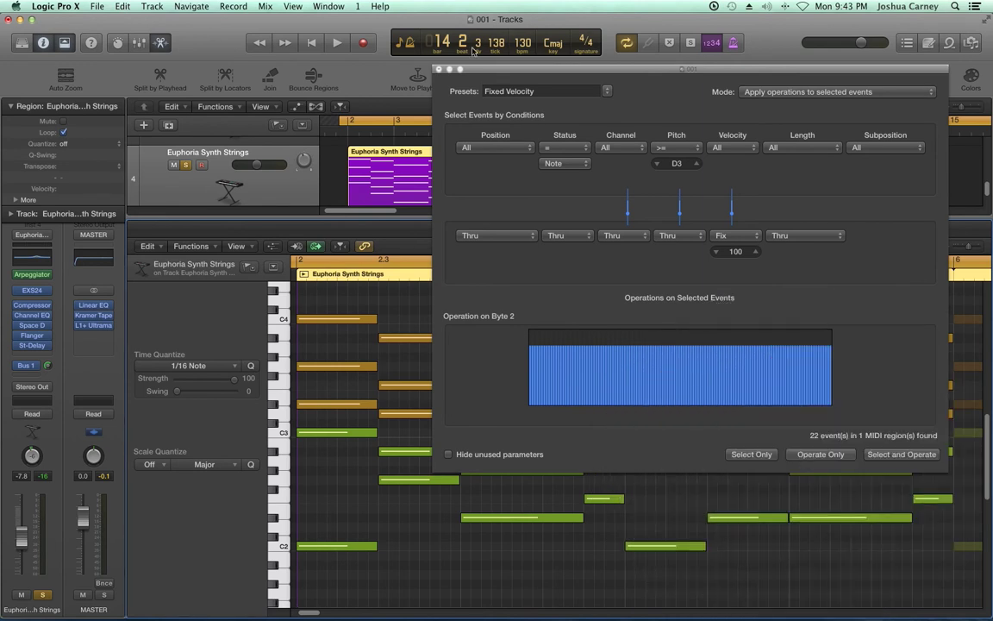
# Close the transform window and the note editor, and move the solo from Euphoria Synth Strings to Funky Keys
pyautogui.press('super+w')
pyautogui.press('e')
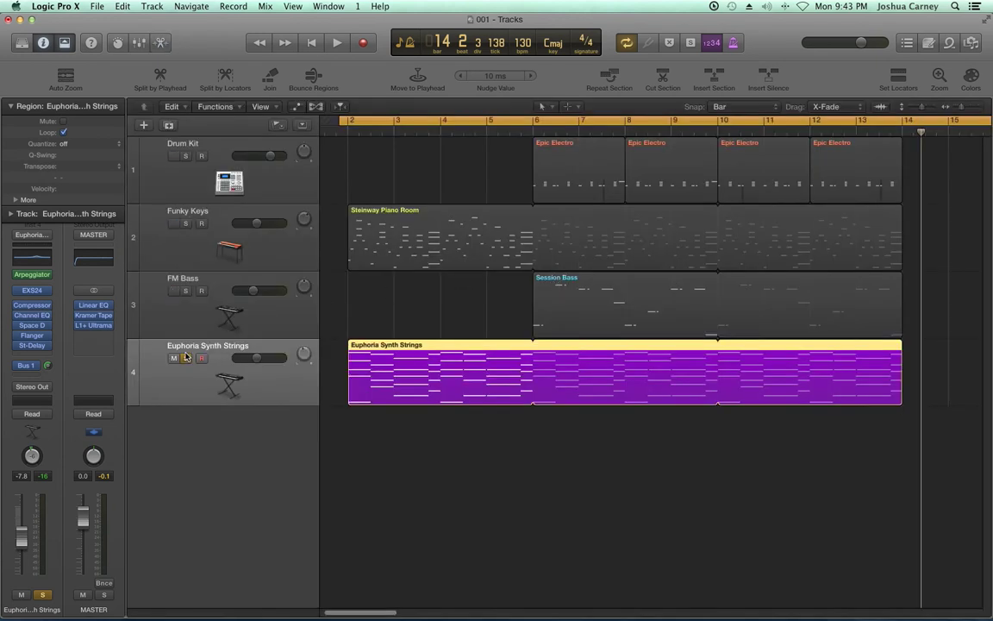
pyautogui.click(185, 358)
pyautogui.click(199, 246)
pyautogui.click(185, 224)
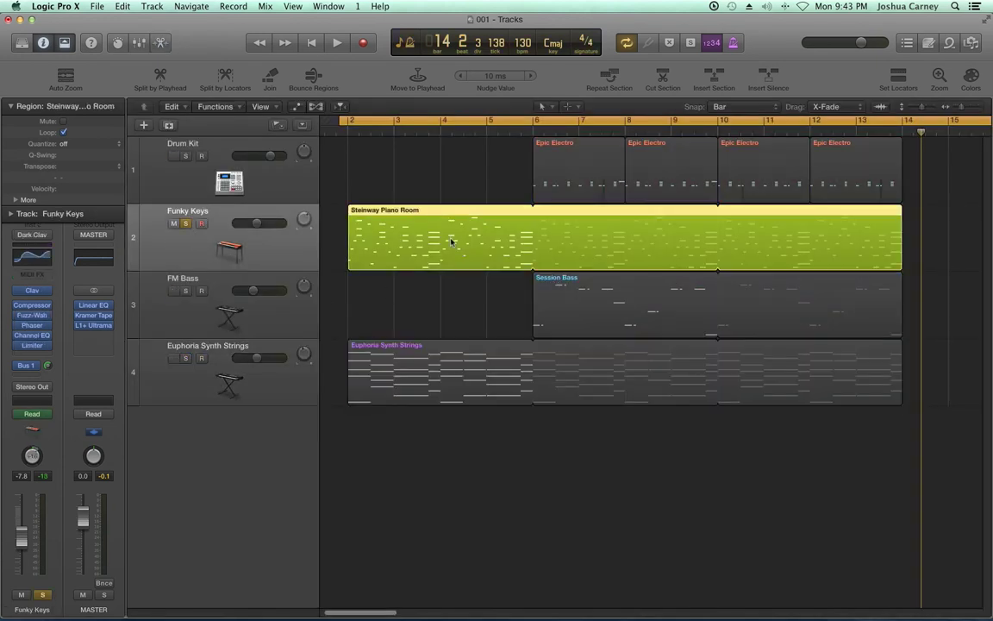
# Open the Steinway Piano Room region in the Piano Roll, play it back and check its notes from the region's start
pyautogui.doubleClick(450, 242)
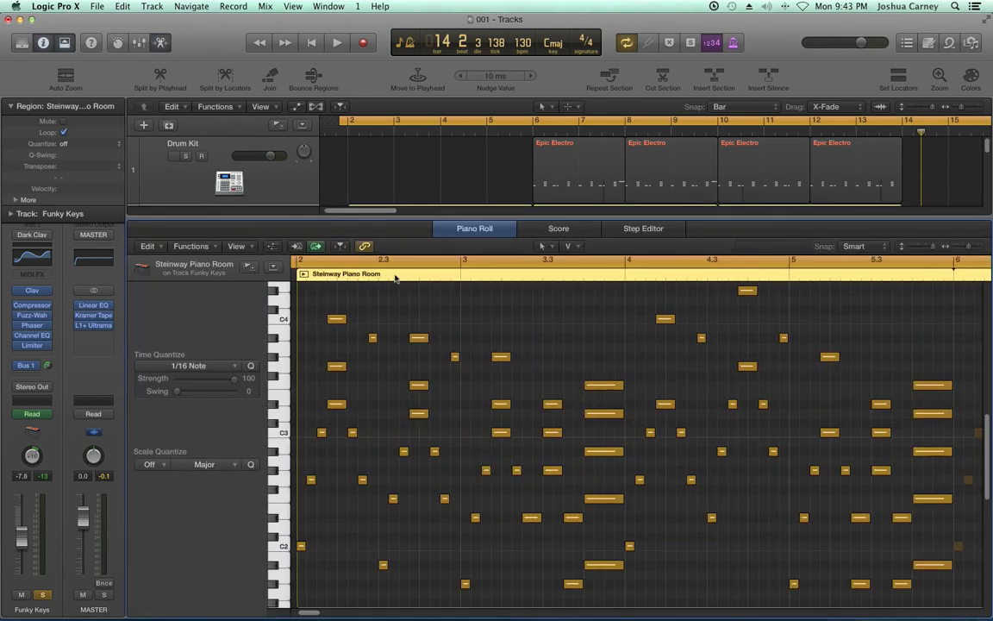
pyautogui.hotkey('shift', 'space')
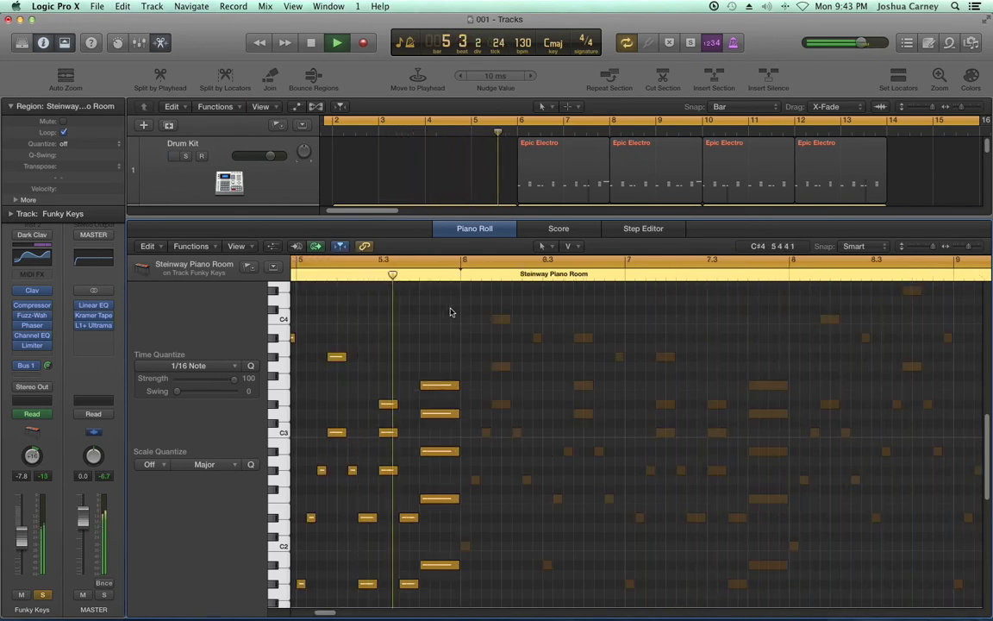
pyautogui.press('space')
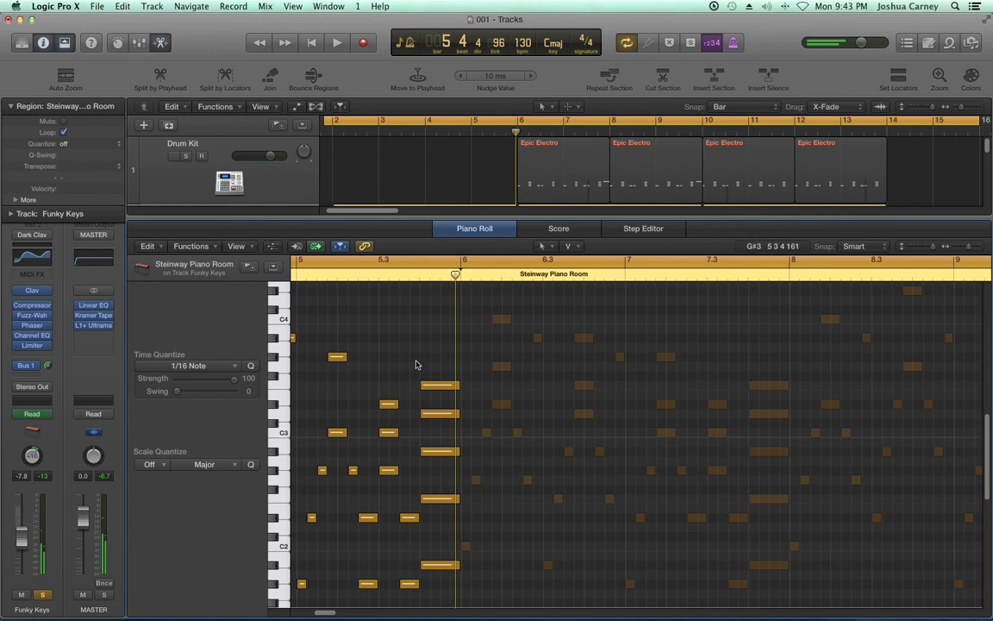
pyautogui.hscroll(-5, 415, 364)
pyautogui.hscroll(-6, 415, 363)
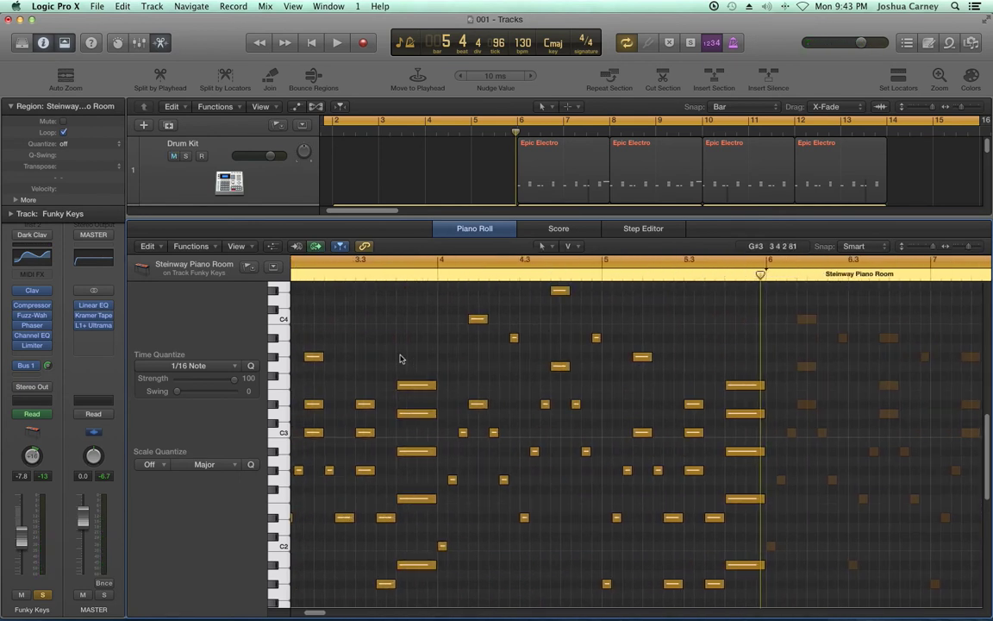
pyautogui.hscroll(-3, 474, 432)
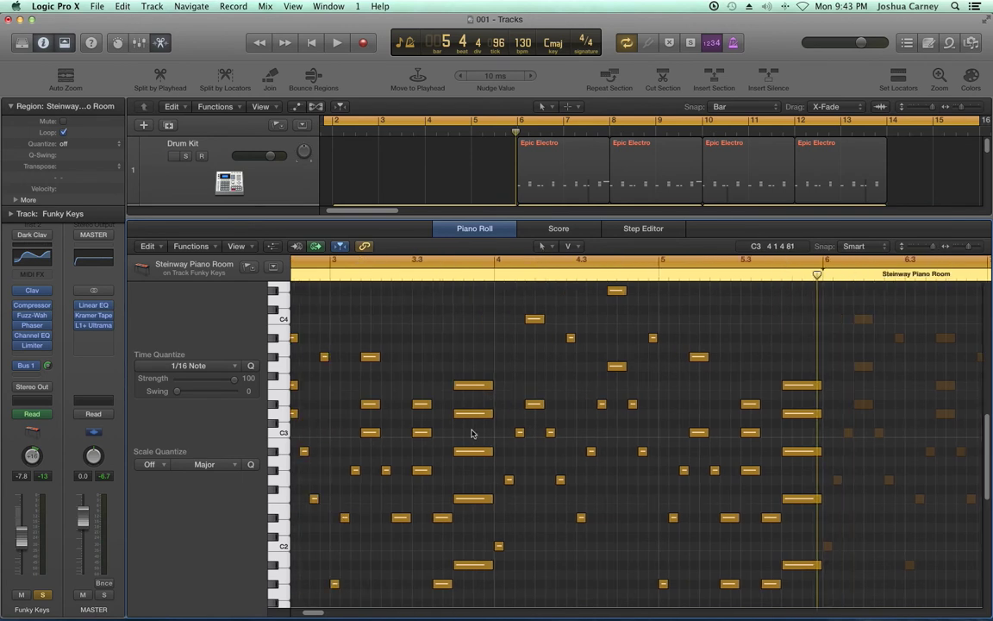
pyautogui.hscroll(-2, 472, 433)
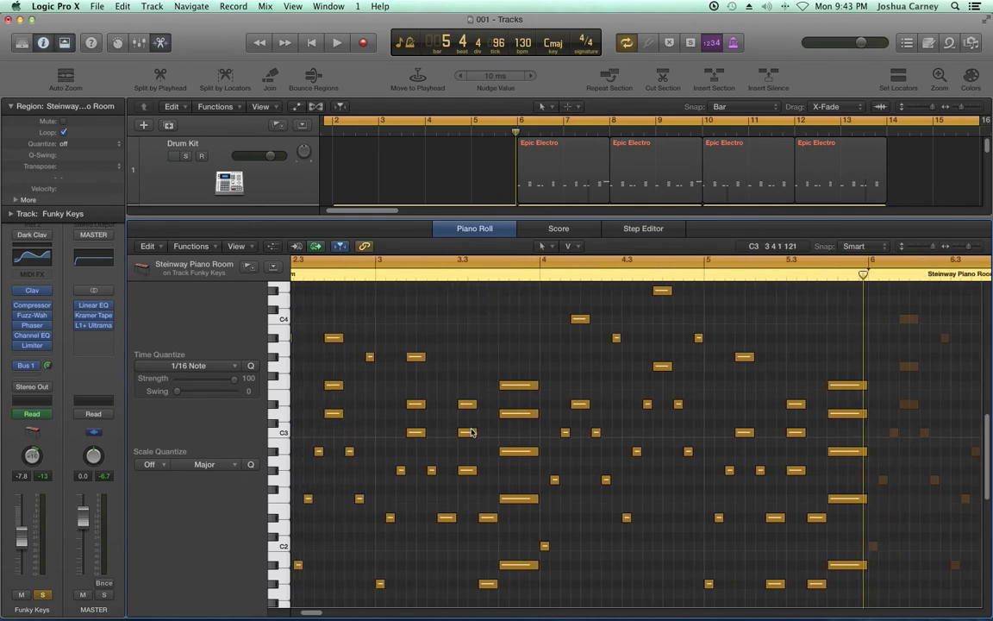
pyautogui.moveTo(470, 432)
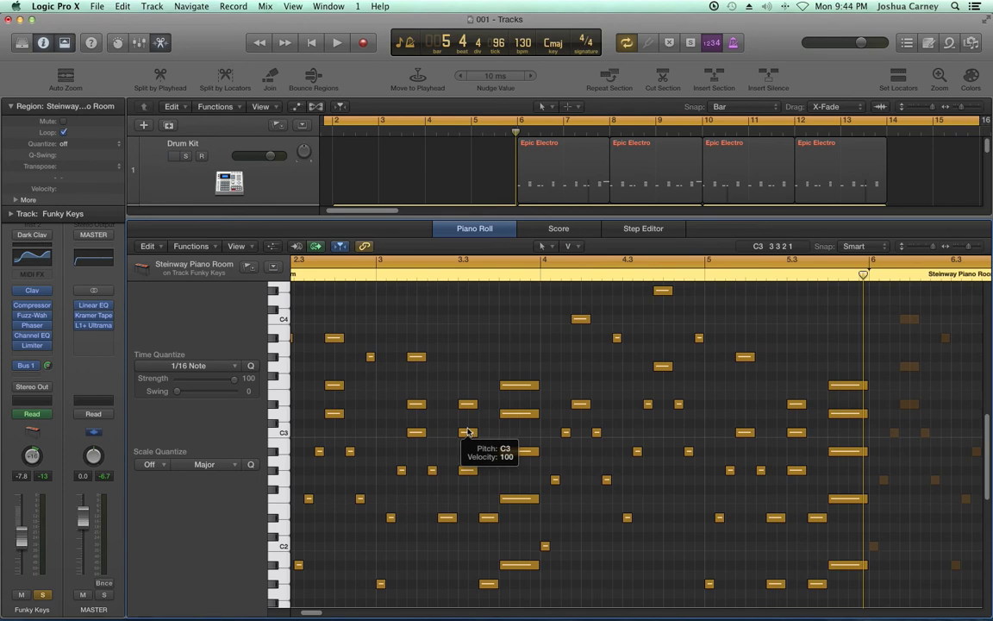
pyautogui.hscroll(-5, 443, 420)
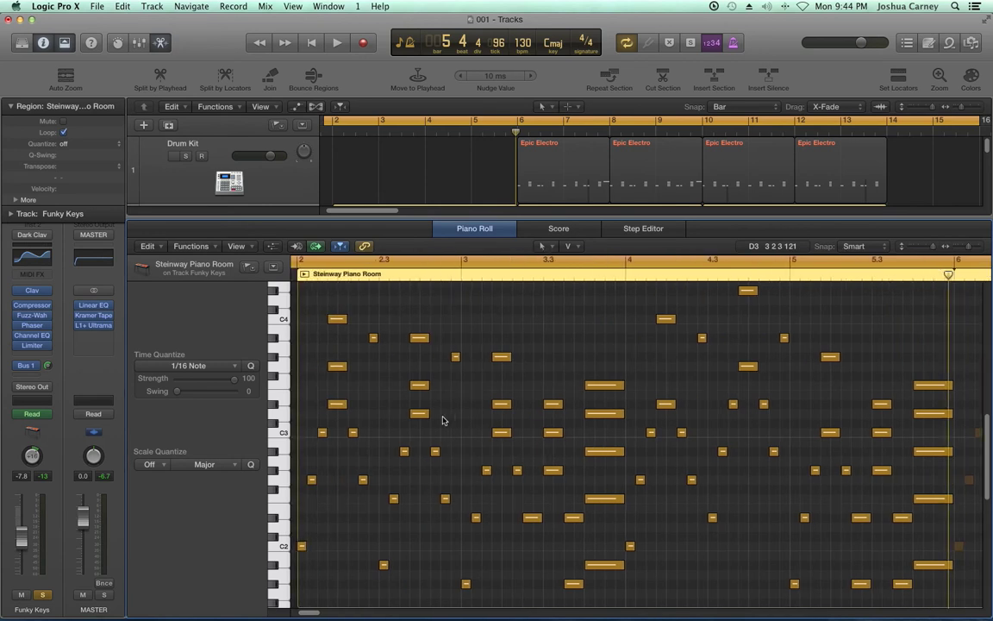
pyautogui.hscroll(-3, 443, 420)
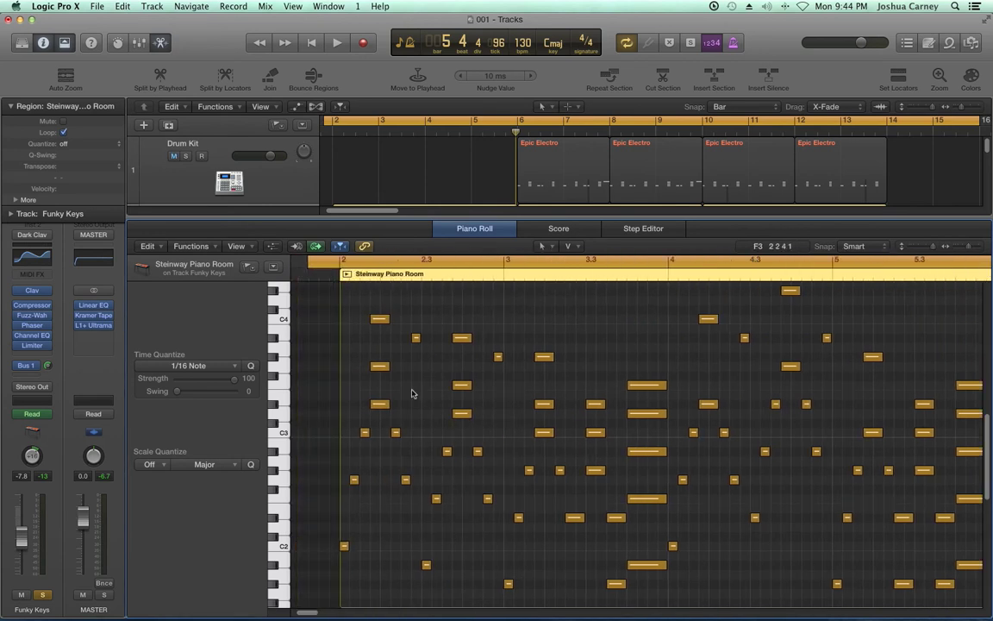
# Open the Fixed Note Length MIDI transform for the Steinway Piano Room region and hide its unused parameters
pyautogui.click(192, 247)
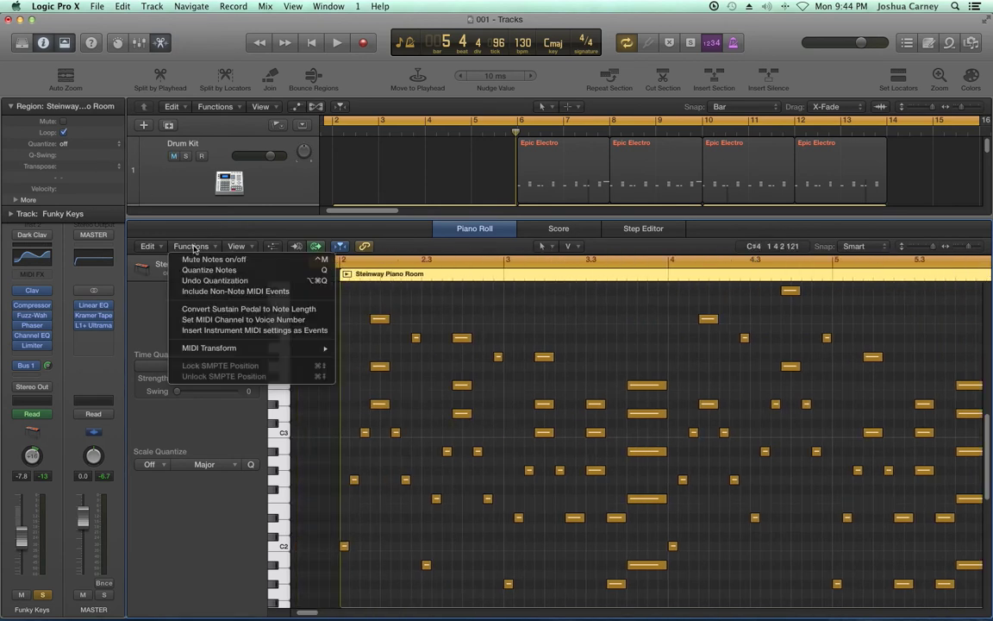
pyautogui.moveTo(213, 349)
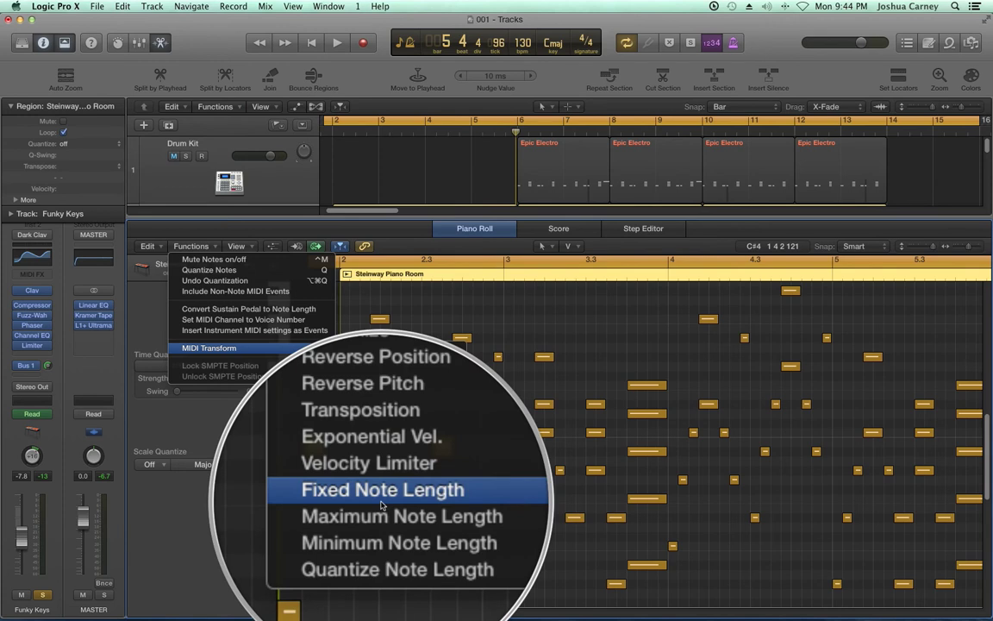
pyautogui.click(382, 501)
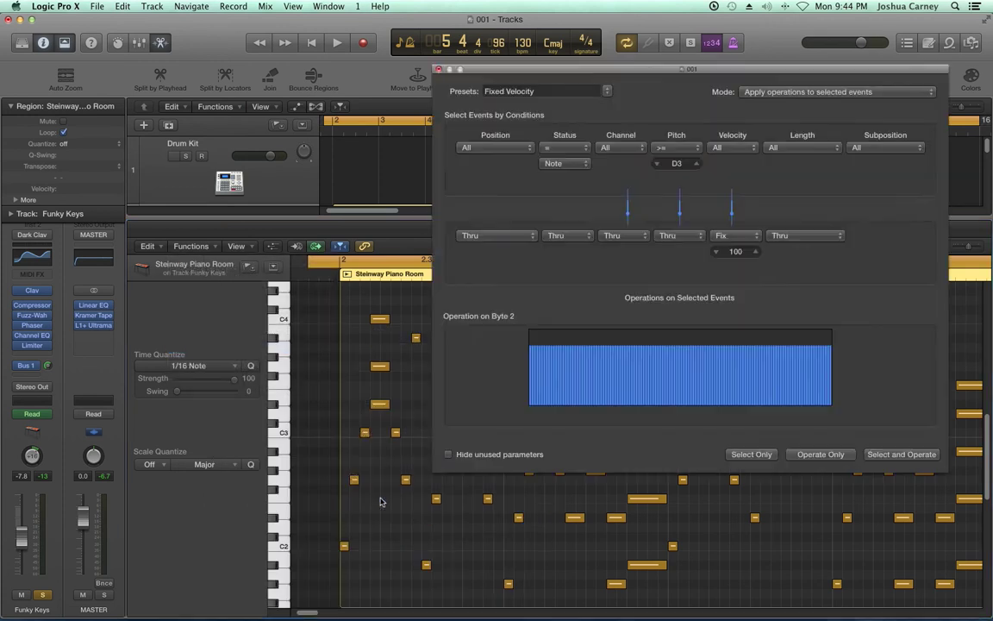
pyautogui.moveTo(690, 62); pyautogui.dragTo(509, 131)
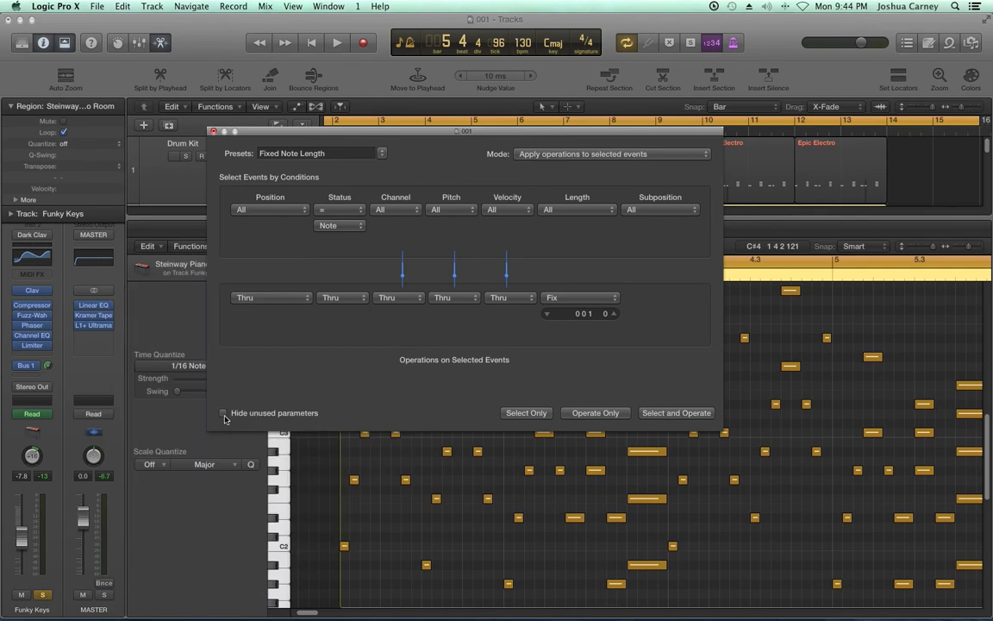
pyautogui.click(224, 413)
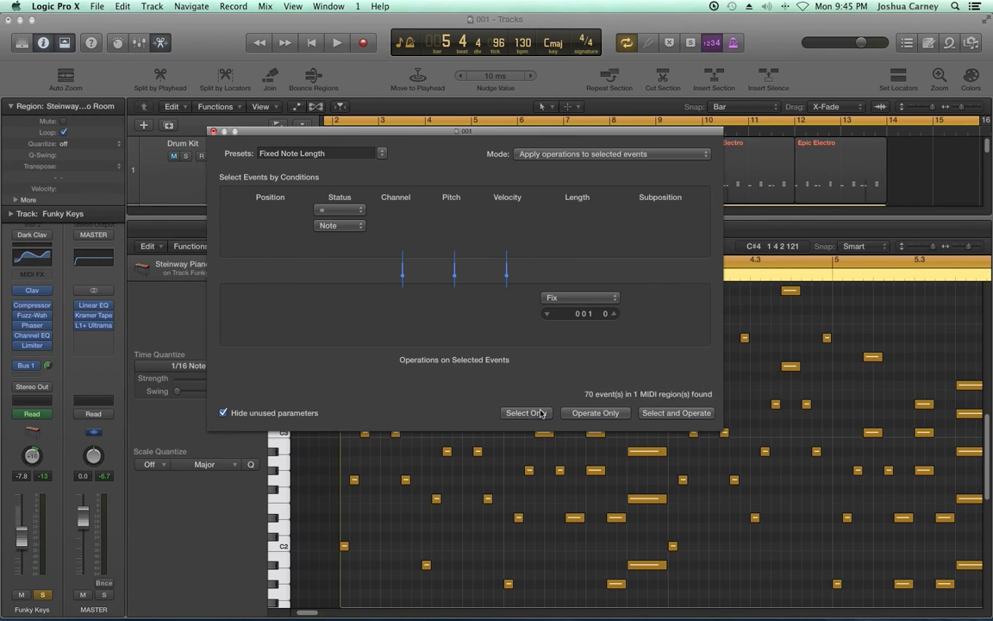
# Select all notes of the region and give them a fixed length of 0 0 1 0, followed by 0 0 2 0
pyautogui.click(543, 413)
pyautogui.click(595, 413)
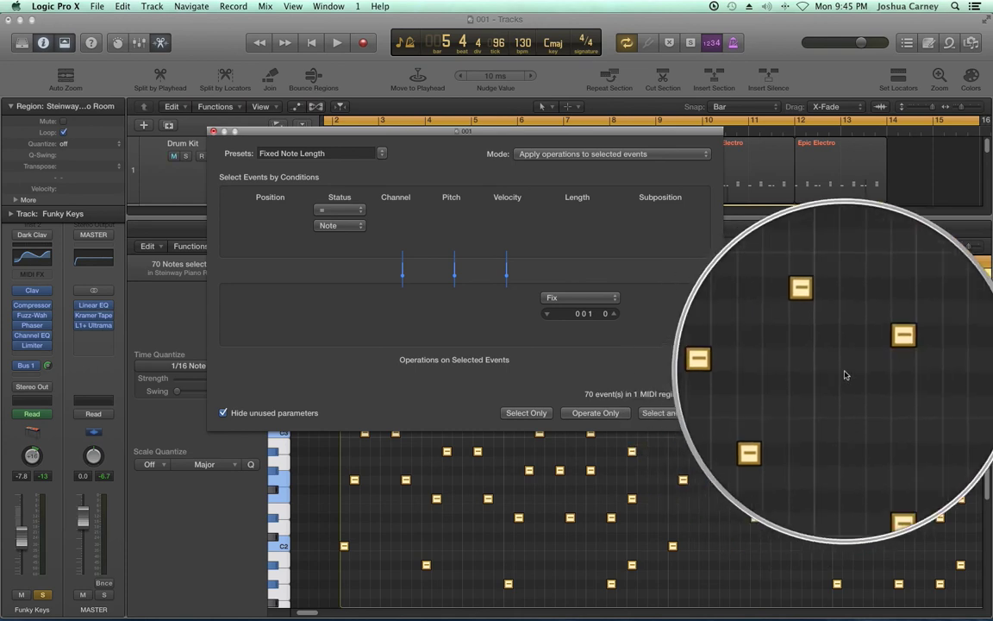
pyautogui.moveTo(583, 314); pyautogui.dragTo(590, 326)
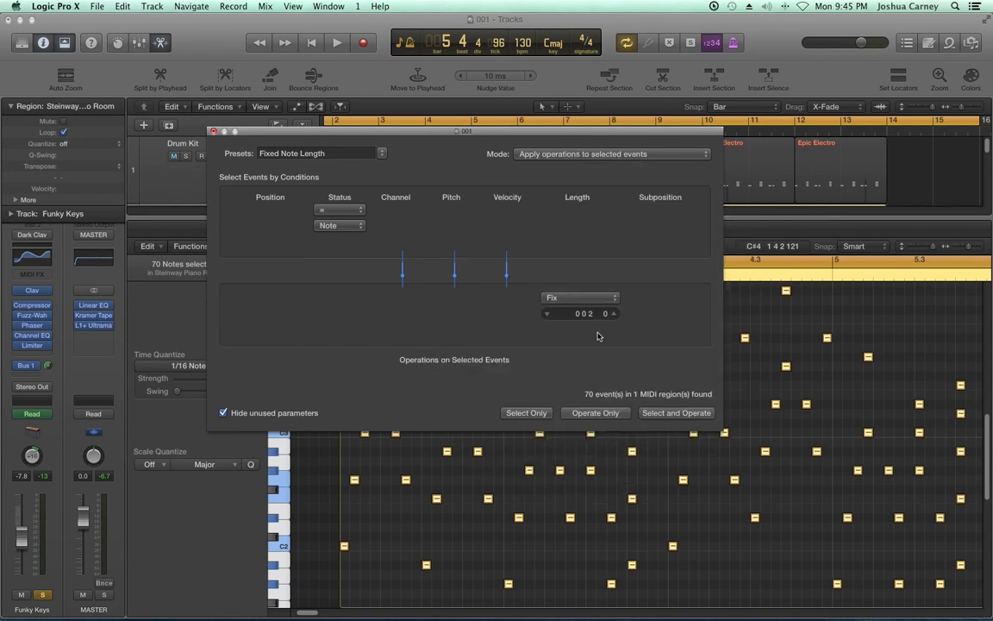
pyautogui.click(595, 412)
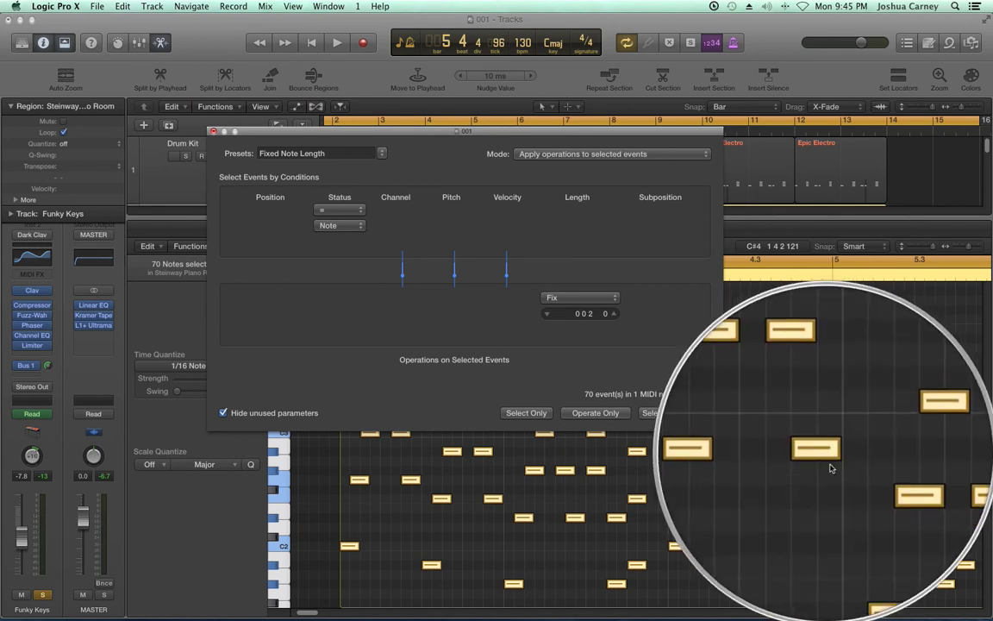
# Set the fixed note length to 0 1 1 37 and apply it to the selected notes
pyautogui.doubleClick(584, 316)
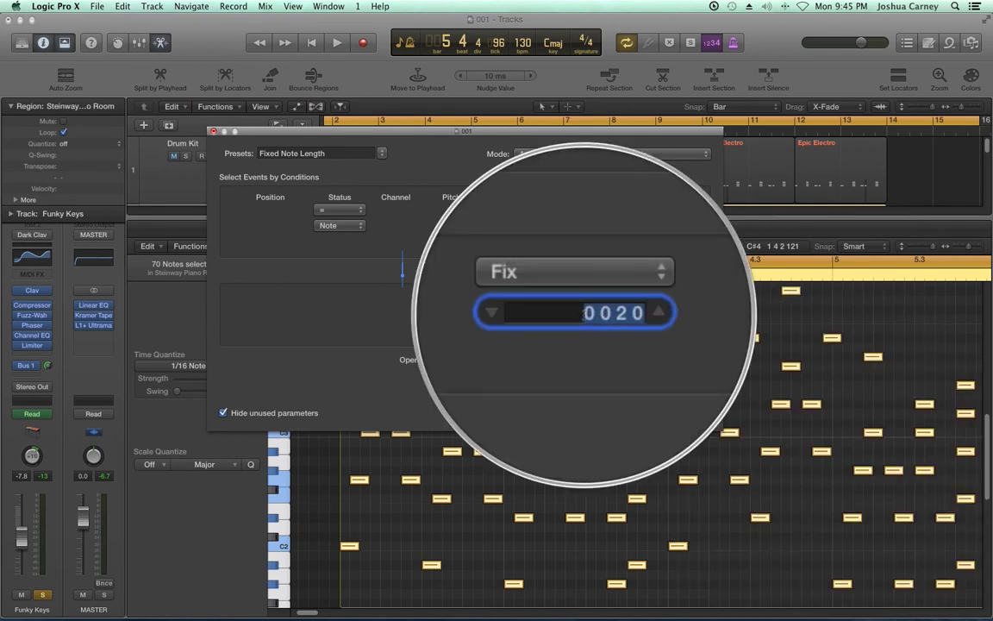
pyautogui.write('0')
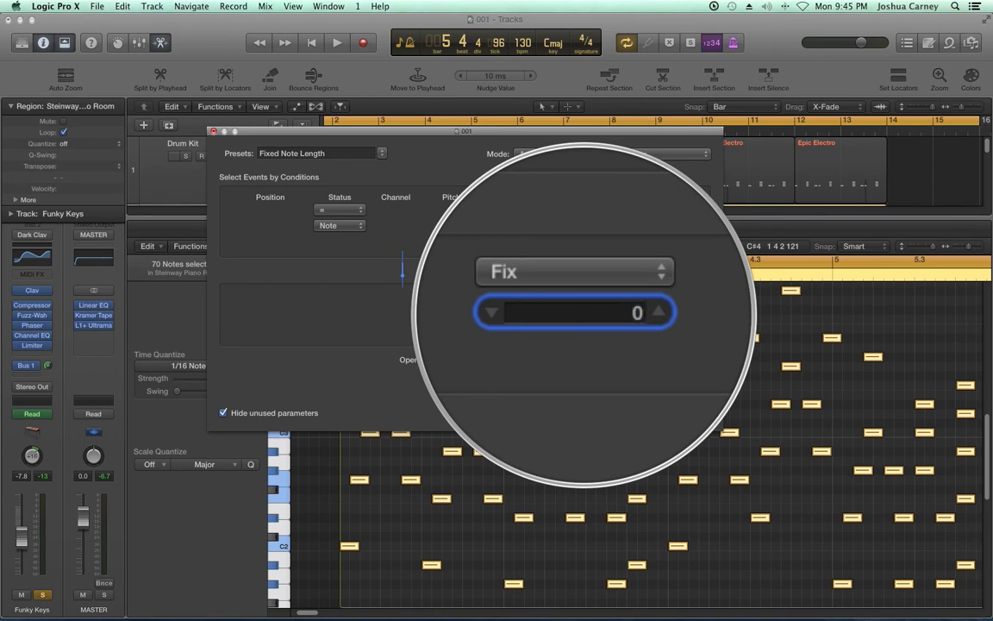
pyautogui.write(' 1 1 37')
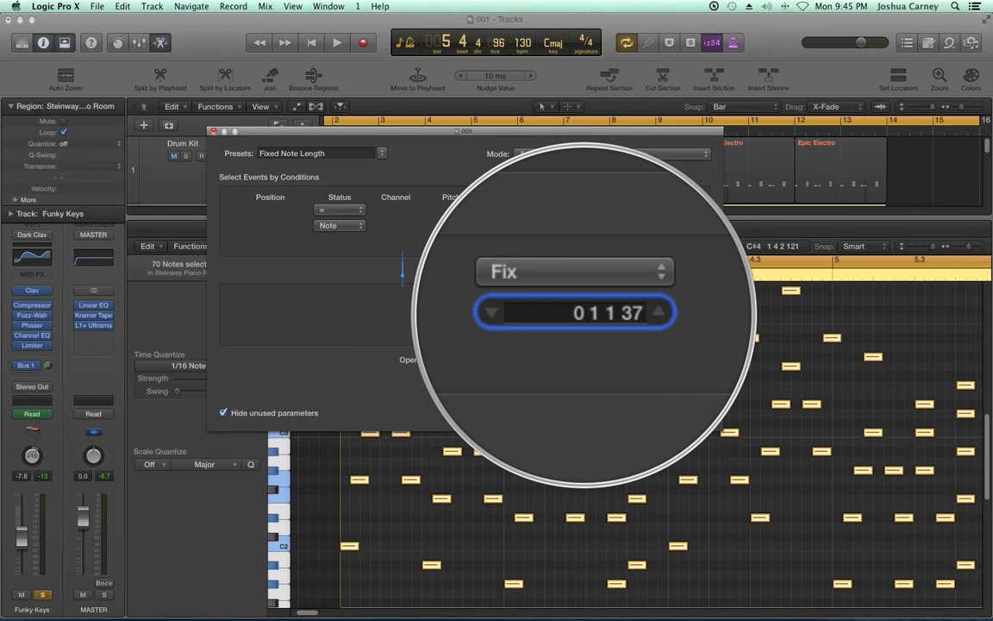
pyautogui.press('Return')
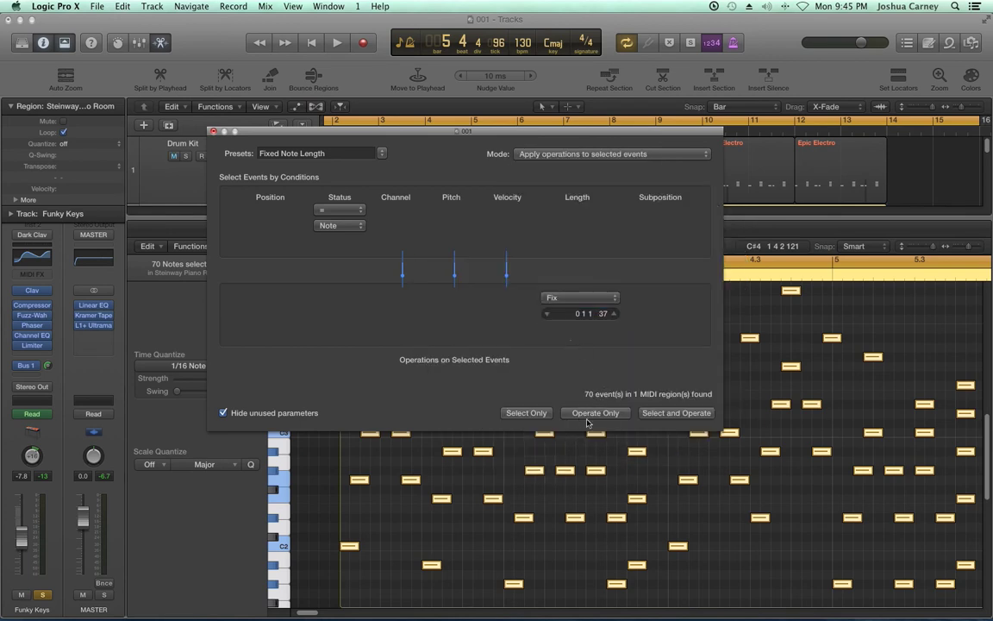
pyautogui.click(587, 417)
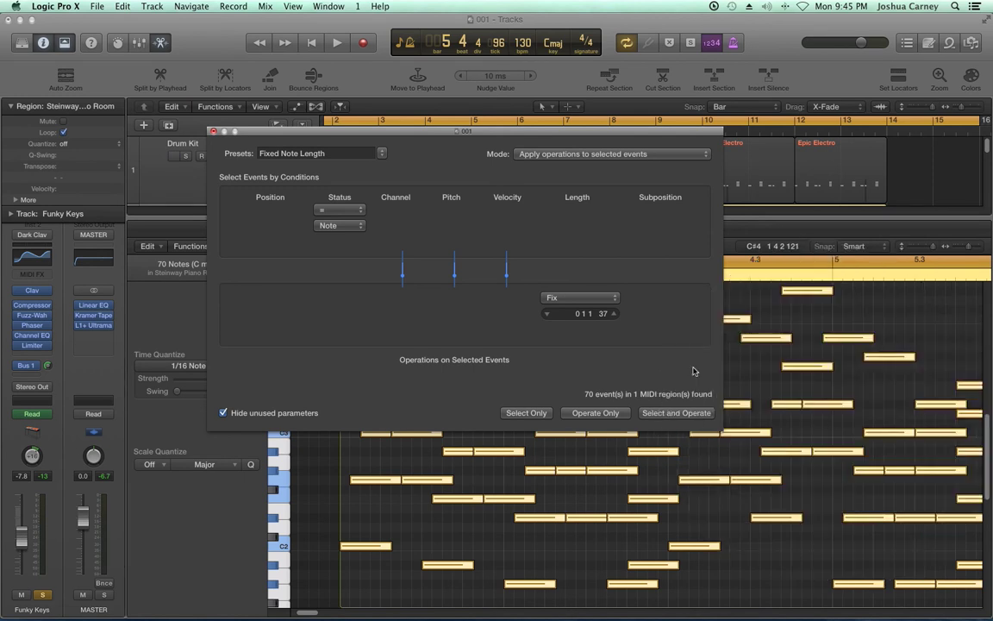
# Set the fixed note length to 0 0 0 120, apply it to the selected notes and close the transform window
pyautogui.doubleClick(595, 313)
pyautogui.press('BackSpace')
pyautogui.press('BackSpace')
pyautogui.press('BackSpace')
pyautogui.press('BackSpace')
pyautogui.press('BackSpace')
pyautogui.press('BackSpace')
pyautogui.press('BackSpace')
pyautogui.press('BackSpace')
pyautogui.write('0 0 0')
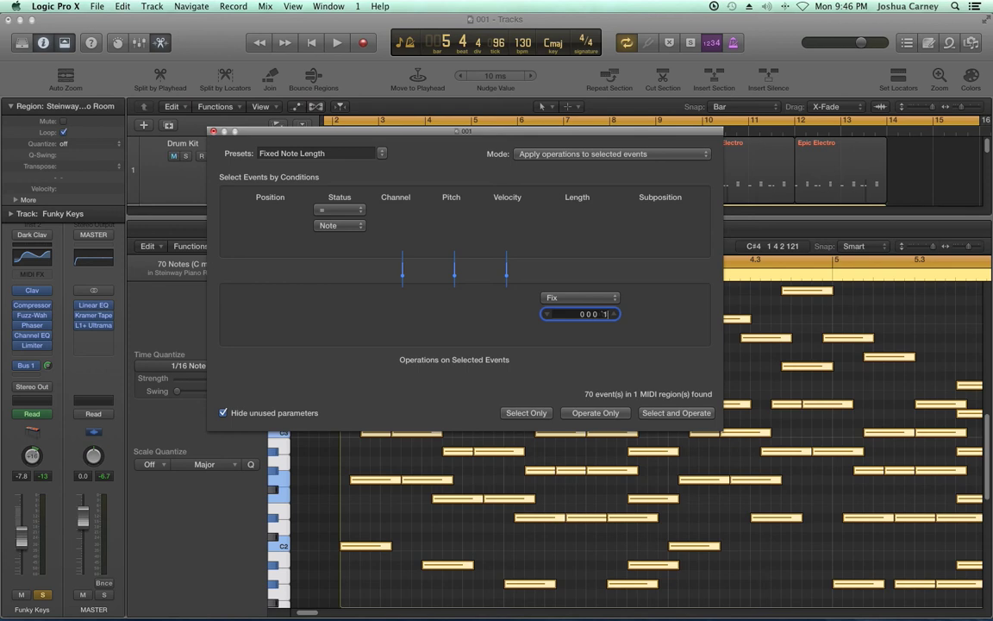
pyautogui.write('120')
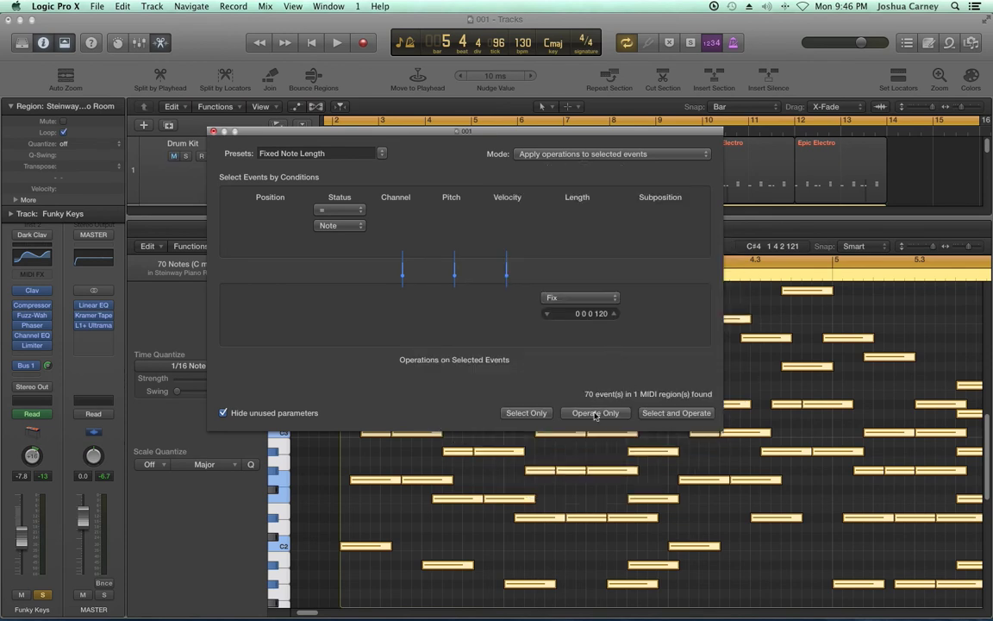
pyautogui.click(595, 413)
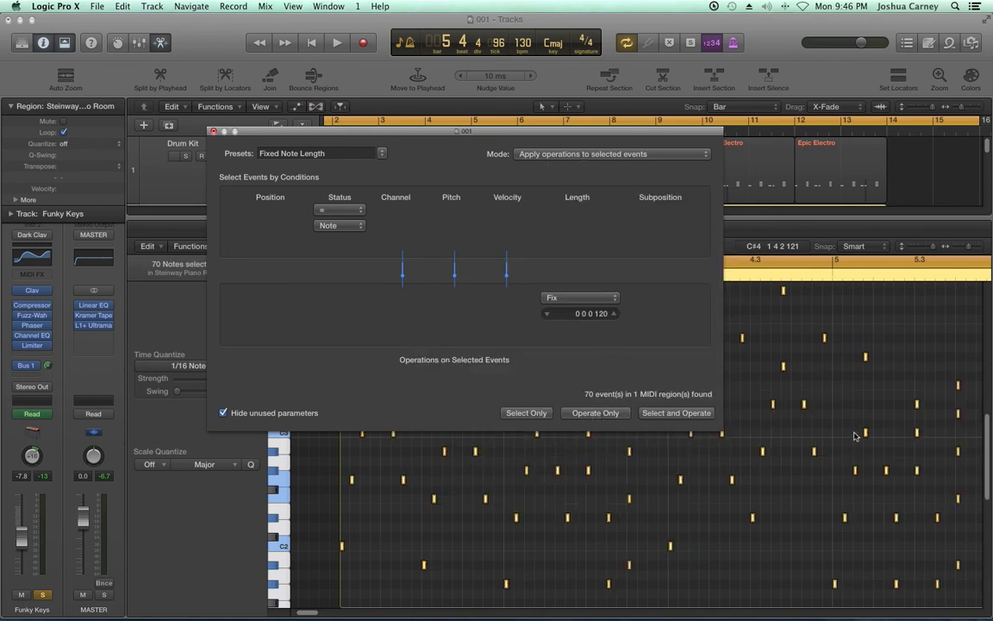
pyautogui.click(213, 131)
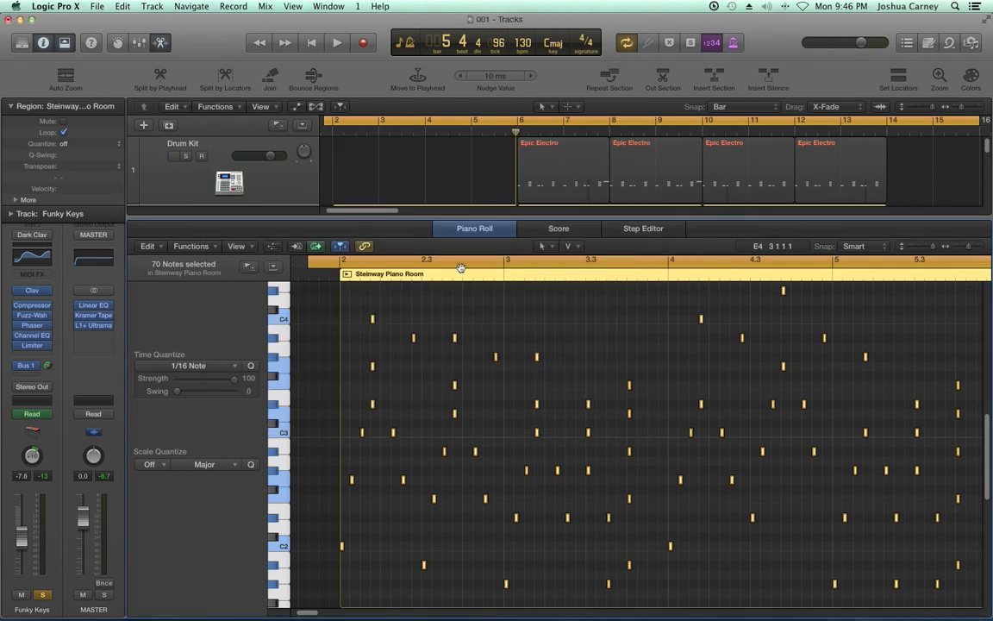
# Play back the Steinway Piano Room region to hear the new note lengths and return to its earlier bars
pyautogui.press('space')
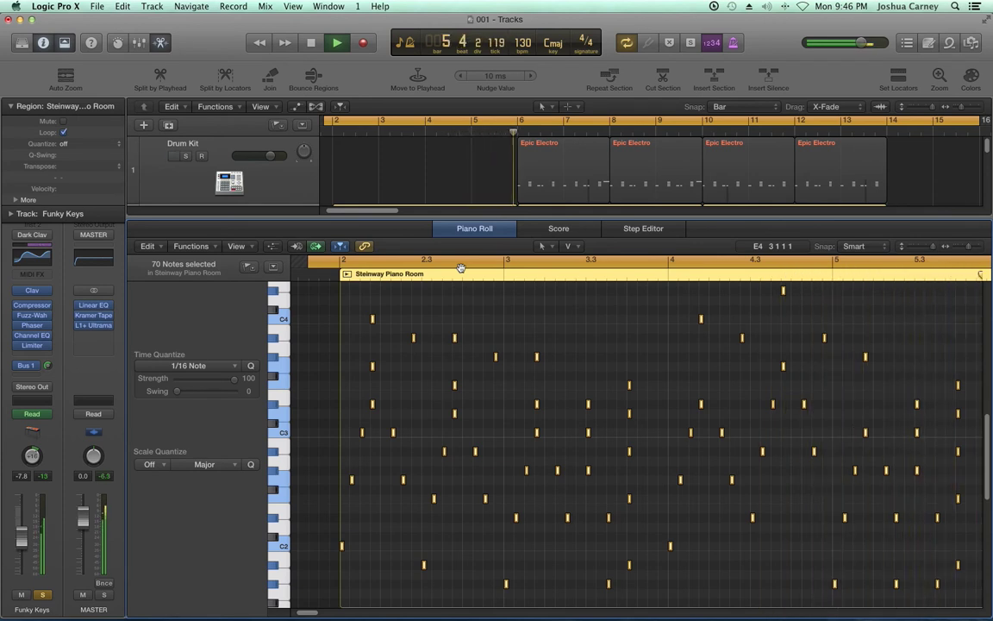
pyautogui.press('space')
pyautogui.hscroll(-10, 425, 340)
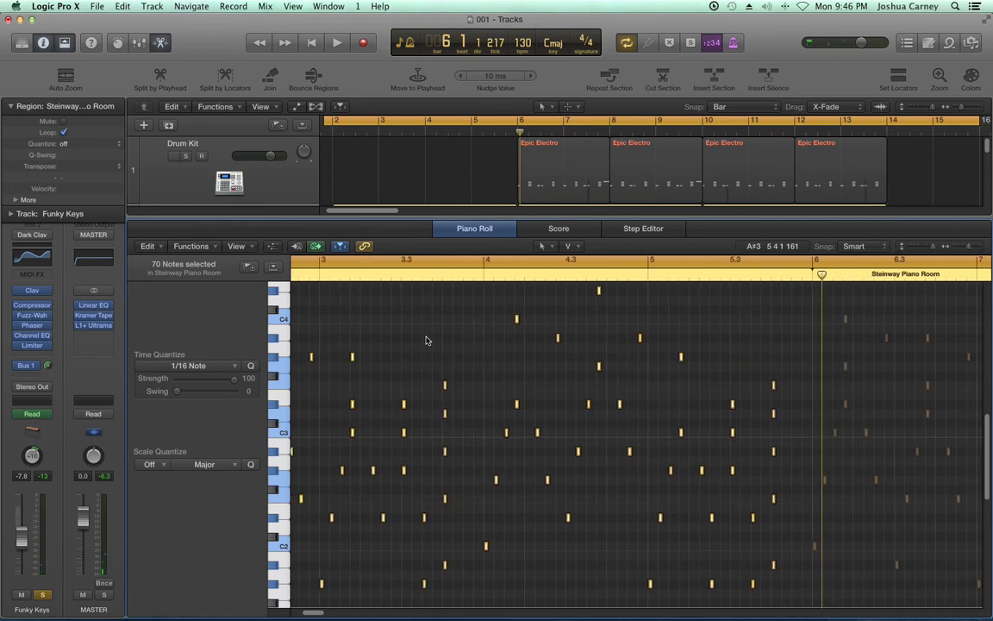
pyautogui.hscroll(-5, 425, 340)
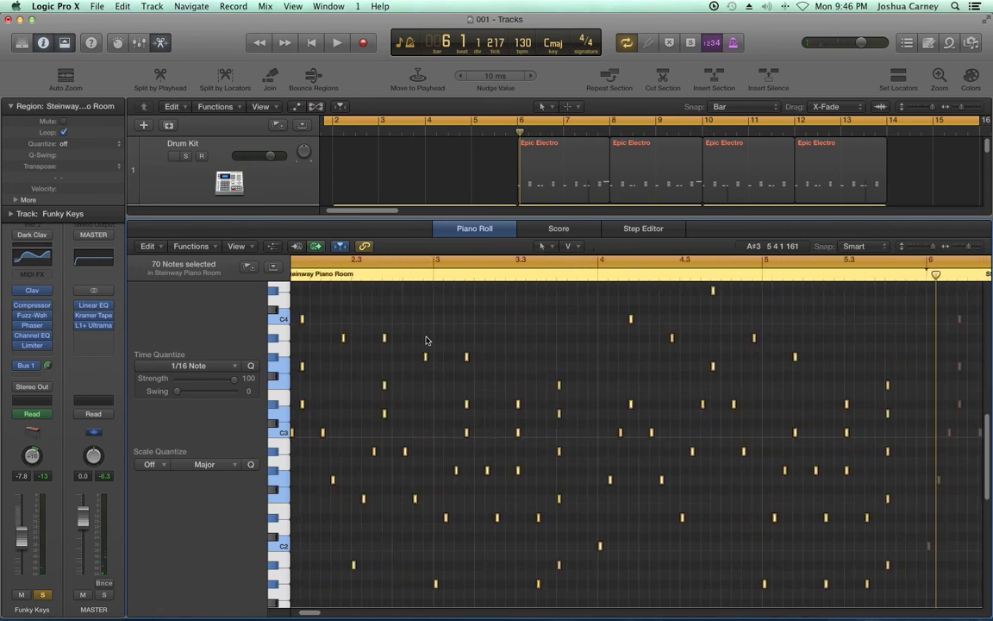
# Insert a stereo Stereo Delay plug-in on the Funky Keys channel strip and play back the region to hear it
pyautogui.click(35, 355)
pyautogui.moveTo(69, 385)
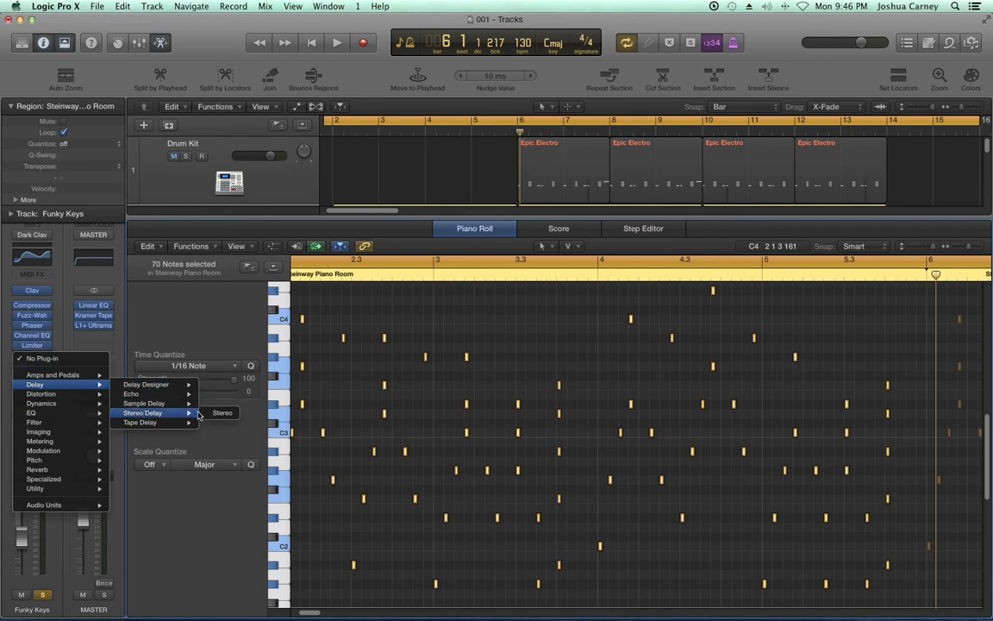
pyautogui.click(220, 413)
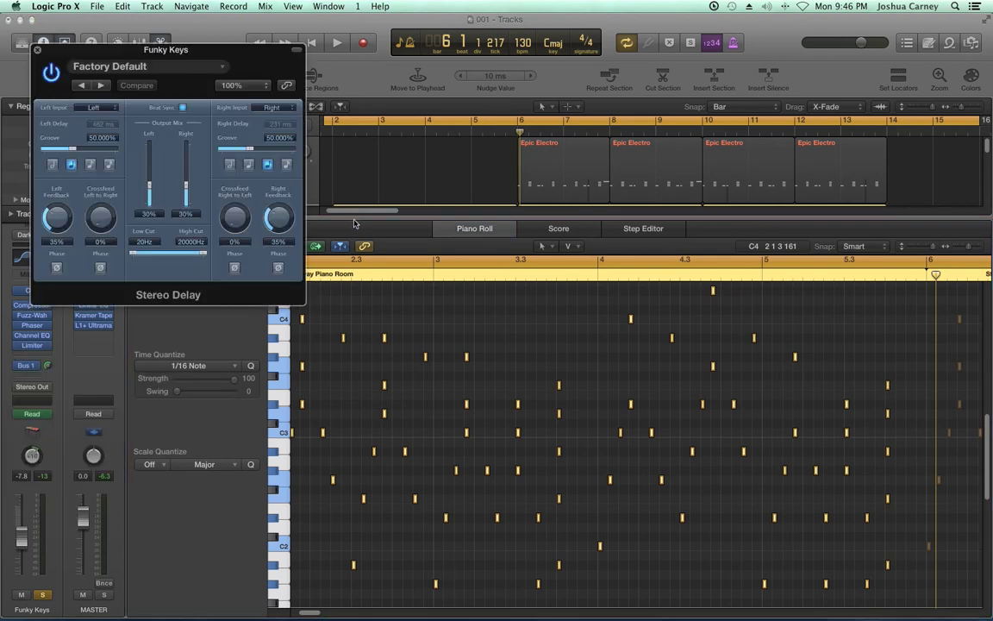
pyautogui.press('space')
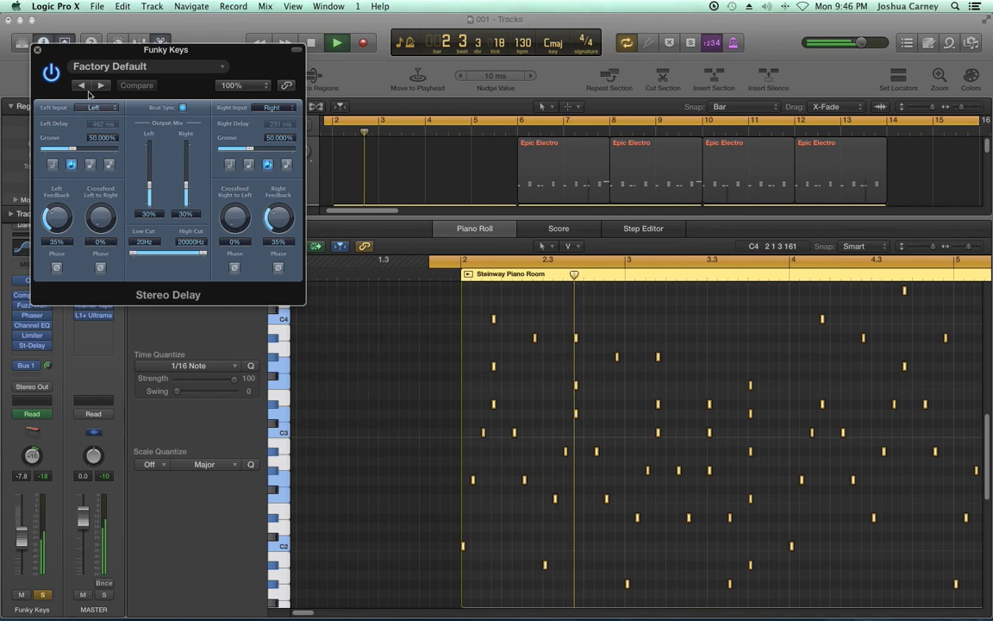
pyautogui.press('super+w')
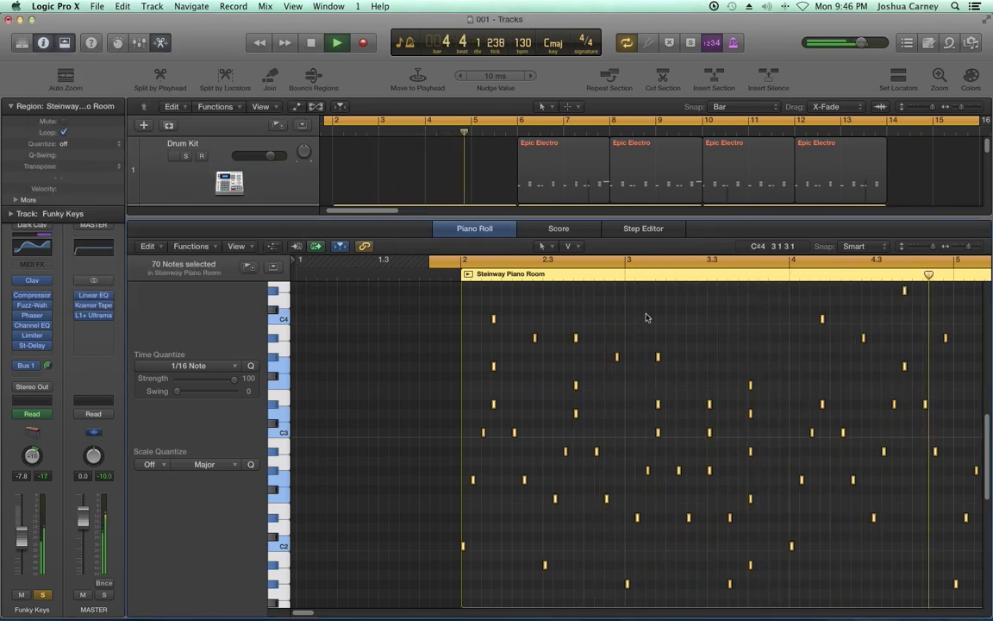
pyautogui.press('space')
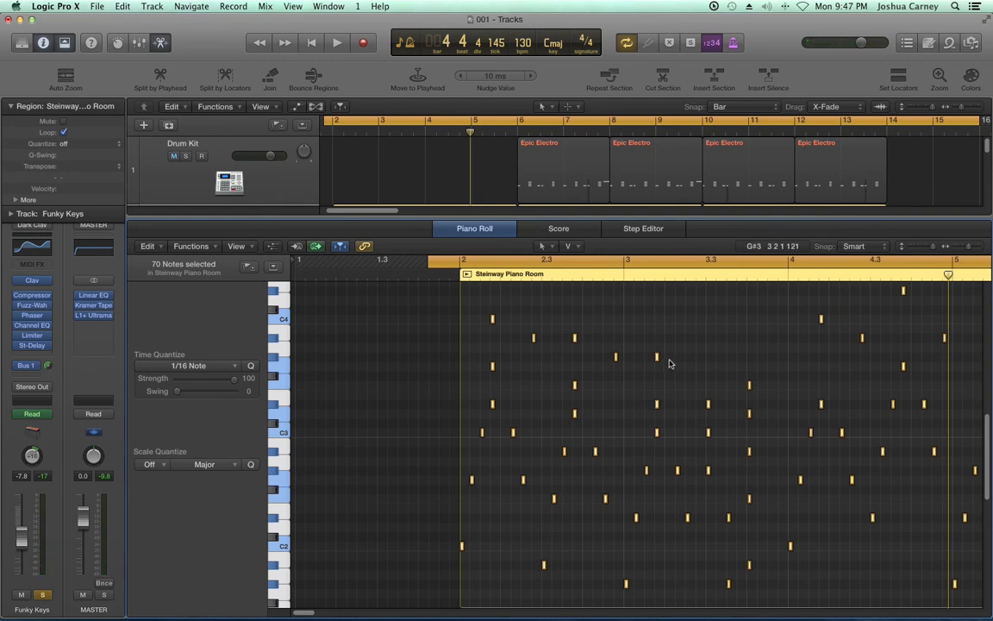
# Try applying the Half Speed MIDI Transform preset to the looped Steinway Piano Room notes and close the transform window
pyautogui.hscroll(5, 669, 363)
pyautogui.hscroll(3, 669, 363)
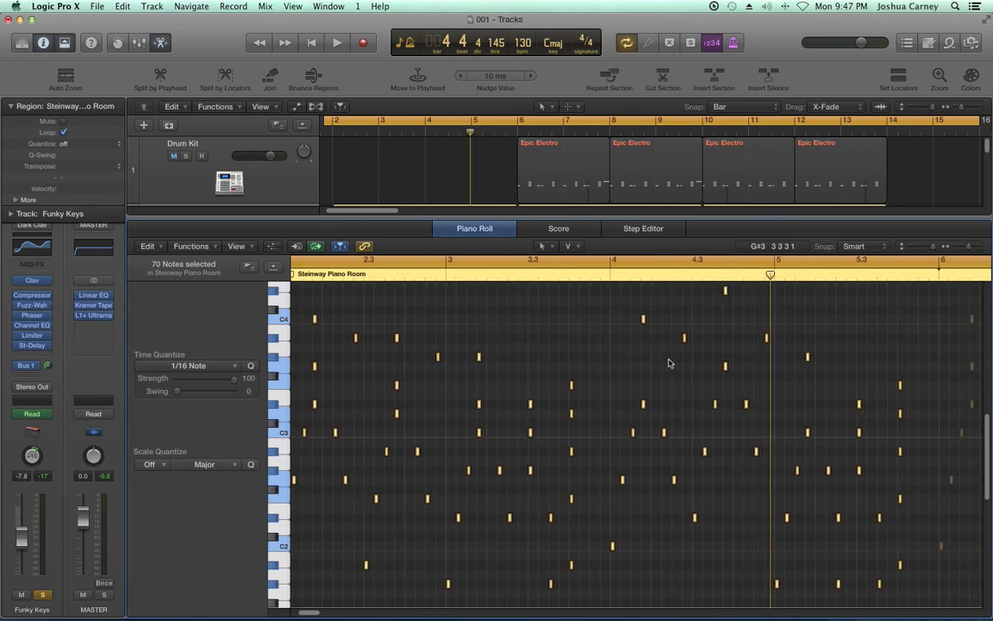
pyautogui.hscroll(-2, 669, 363)
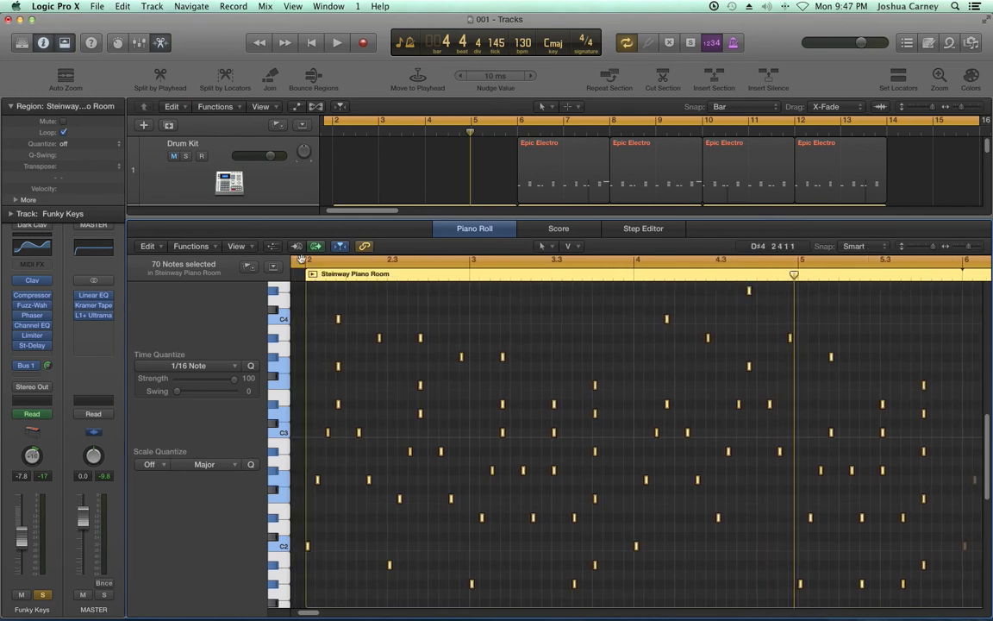
pyautogui.click(190, 247)
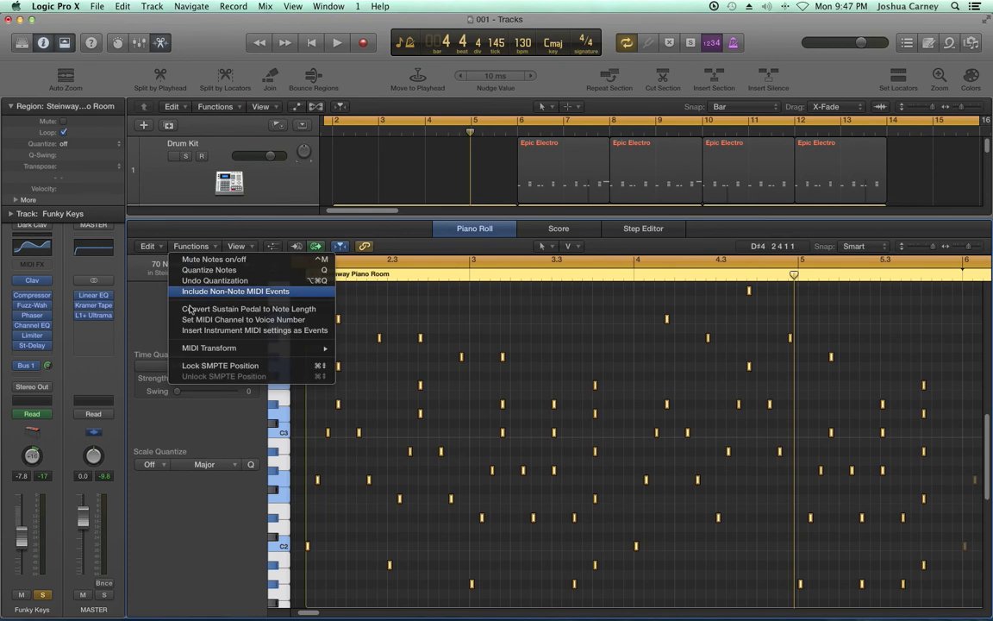
pyautogui.moveTo(191, 351)
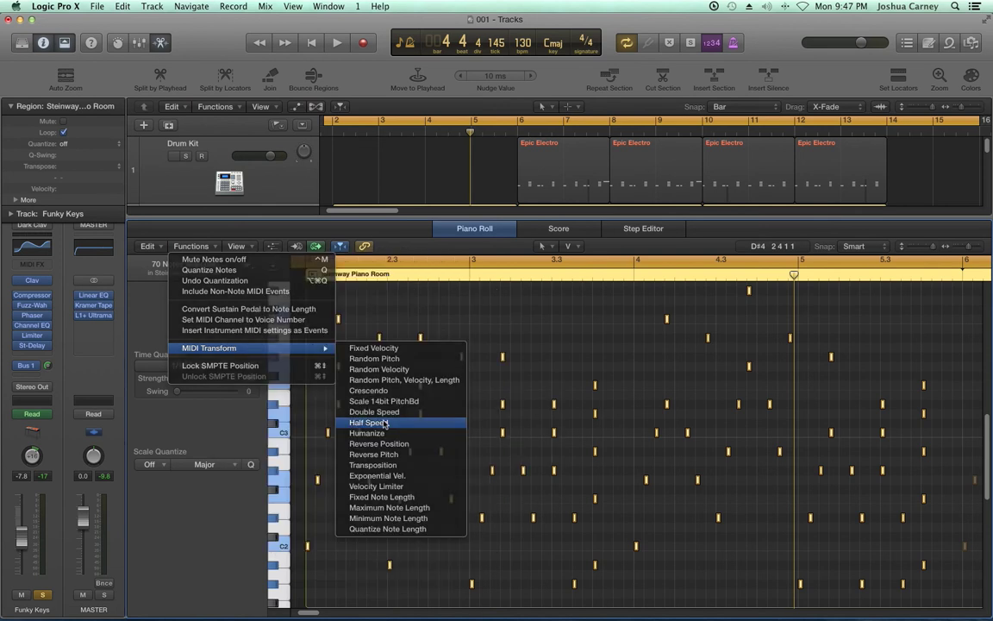
pyautogui.click(414, 423)
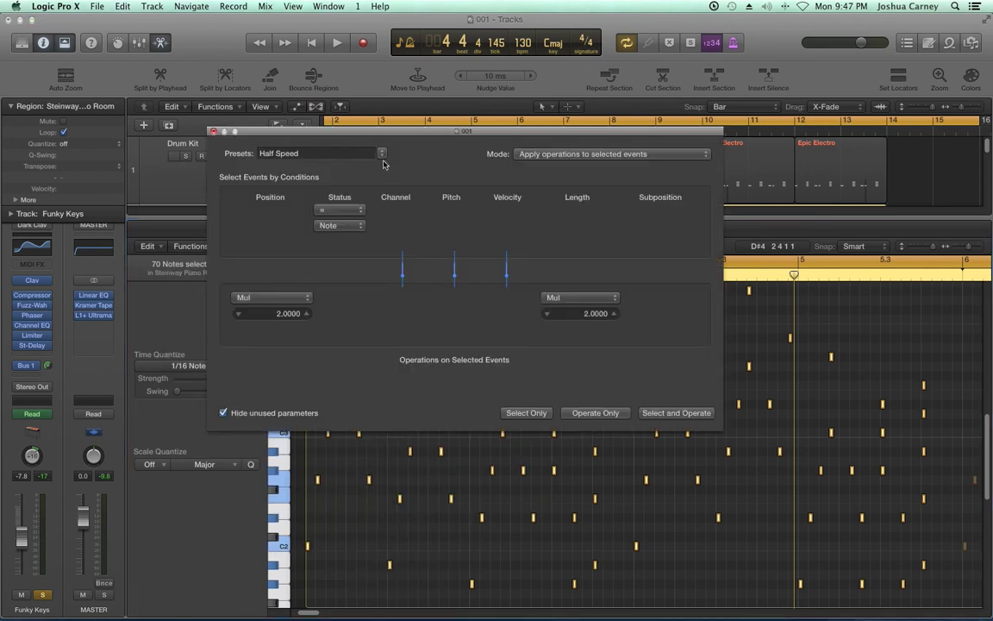
pyautogui.moveTo(355, 131); pyautogui.dragTo(509, 23)
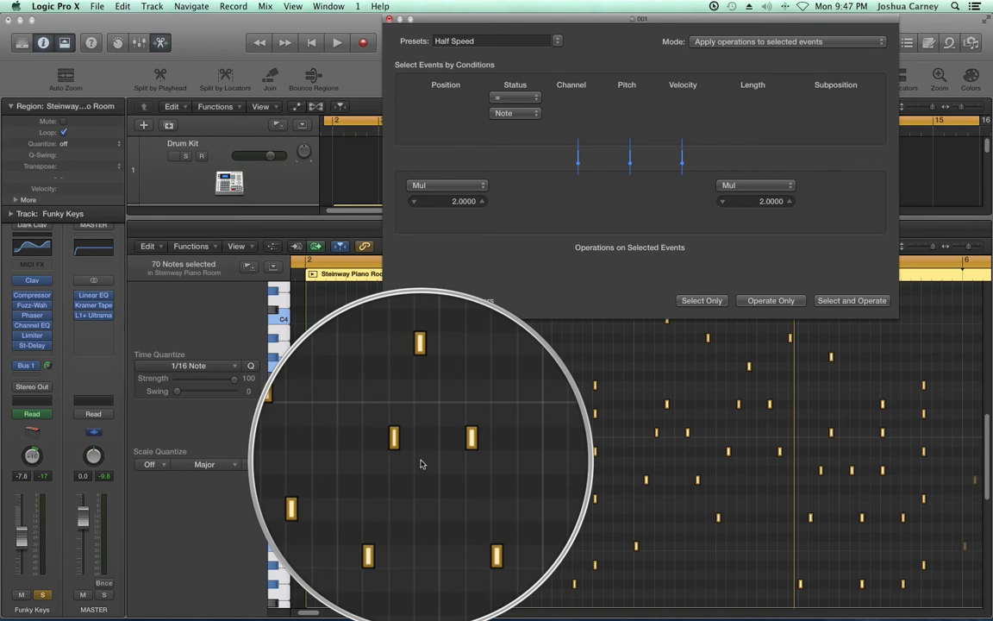
pyautogui.moveTo(549, 19); pyautogui.dragTo(274, 18)
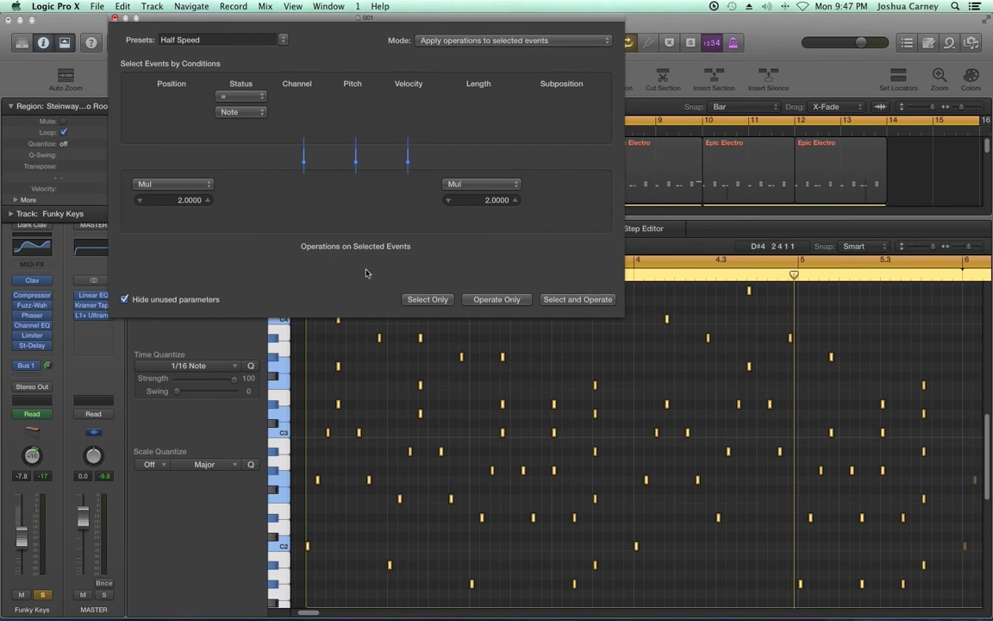
pyautogui.click(427, 299)
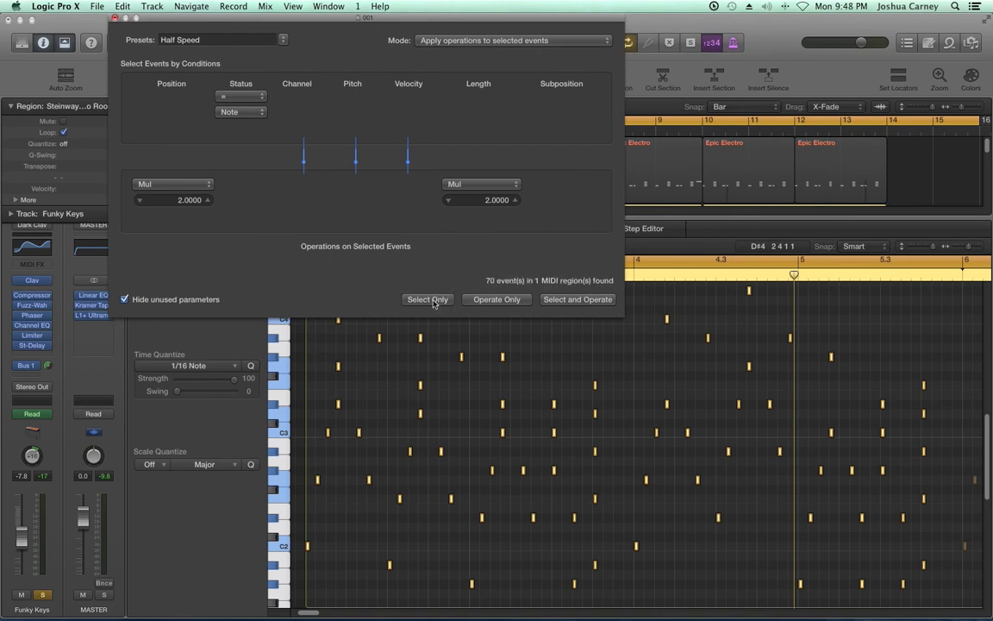
pyautogui.click(493, 299)
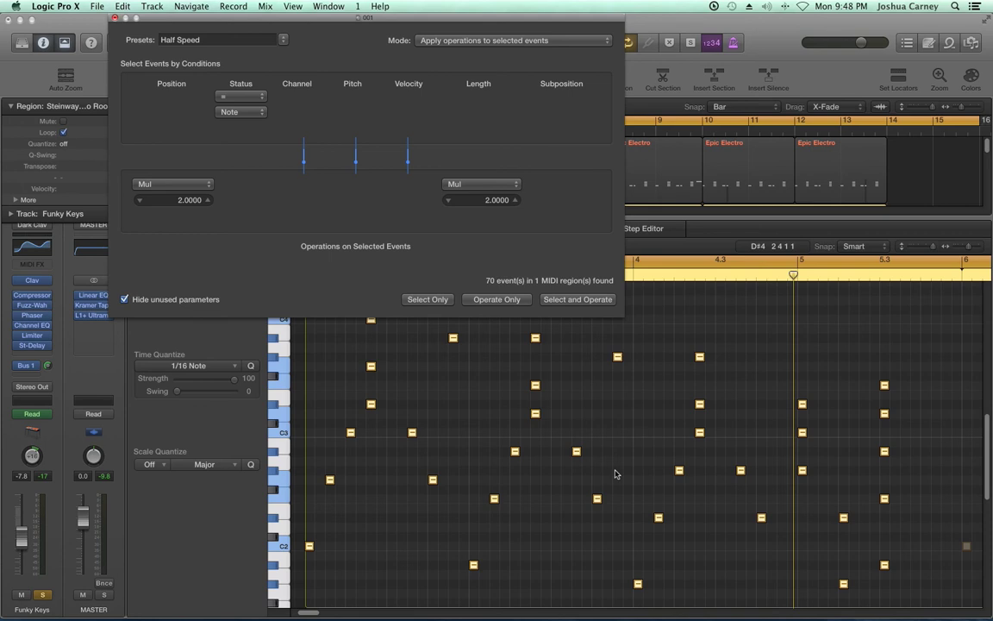
pyautogui.press('super+w')
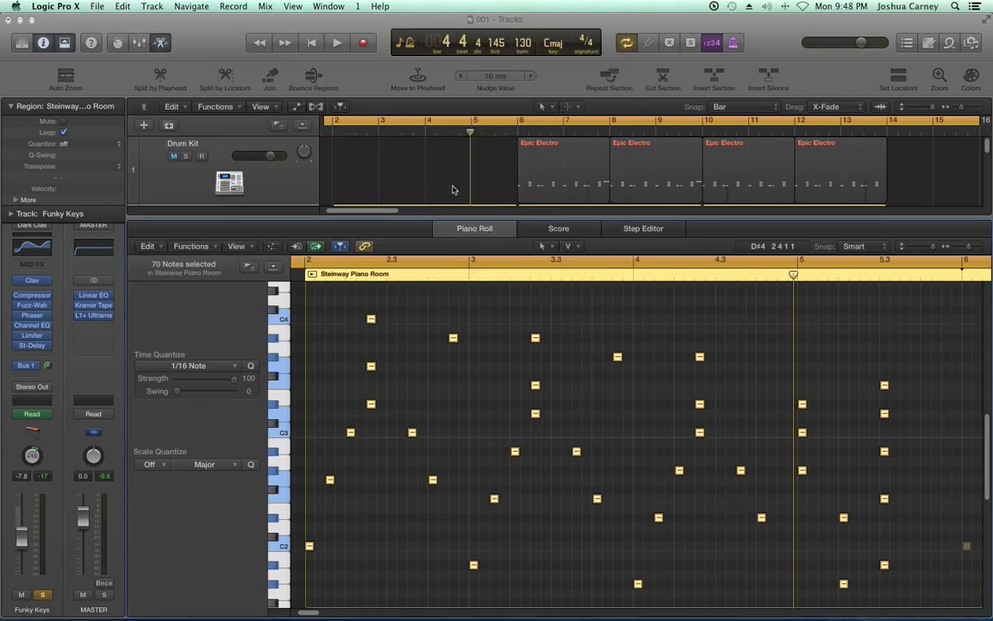
# Remove the loops from the Steinway Piano Room region and extend the region itself to end at bar 10
pyautogui.click(457, 554)
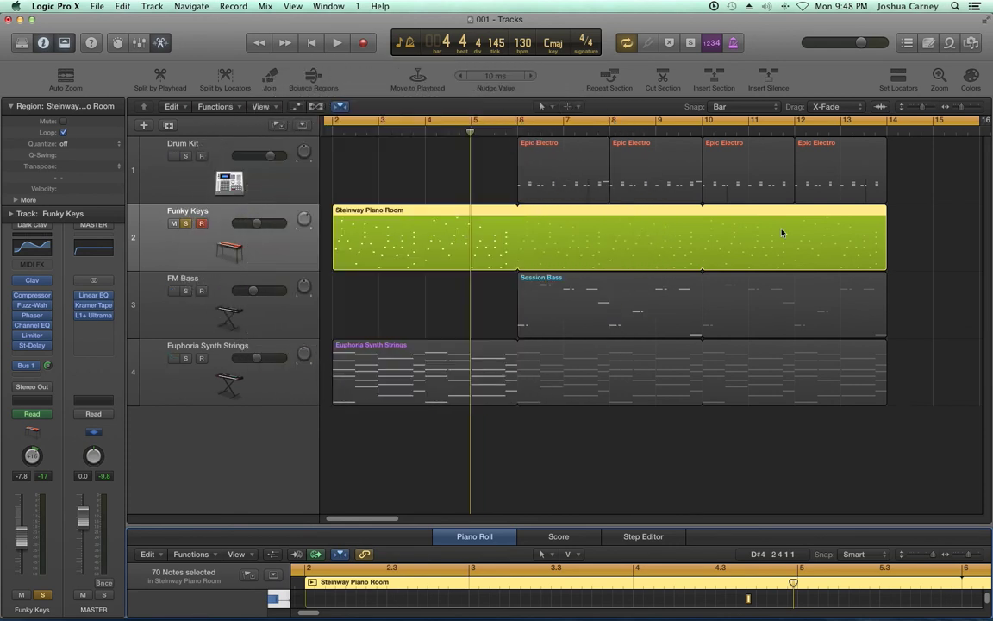
pyautogui.moveTo(887, 212); pyautogui.dragTo(515, 255)
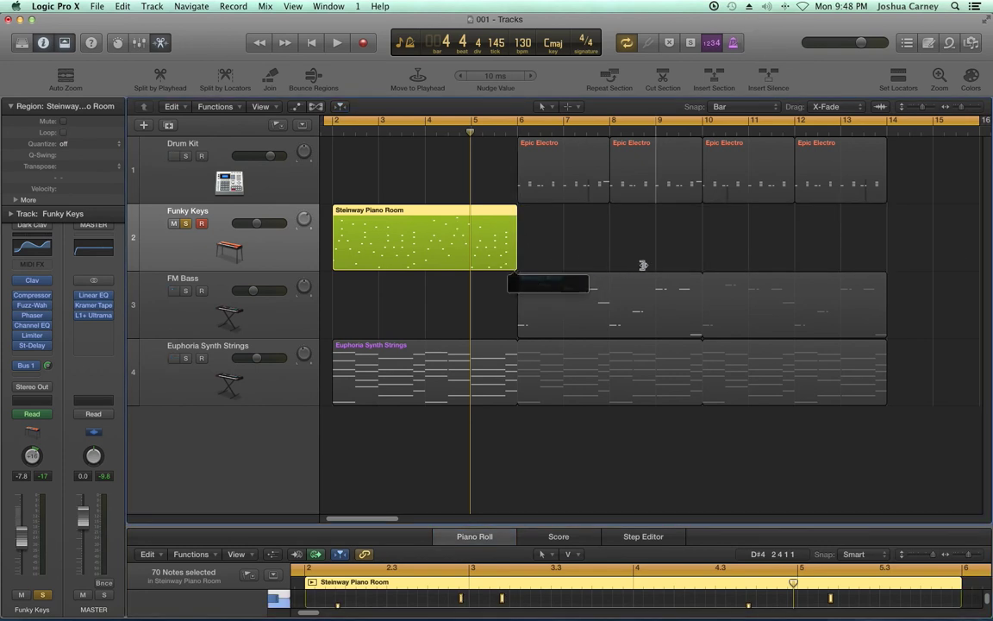
pyautogui.moveTo(642, 265); pyautogui.dragTo(700, 263)
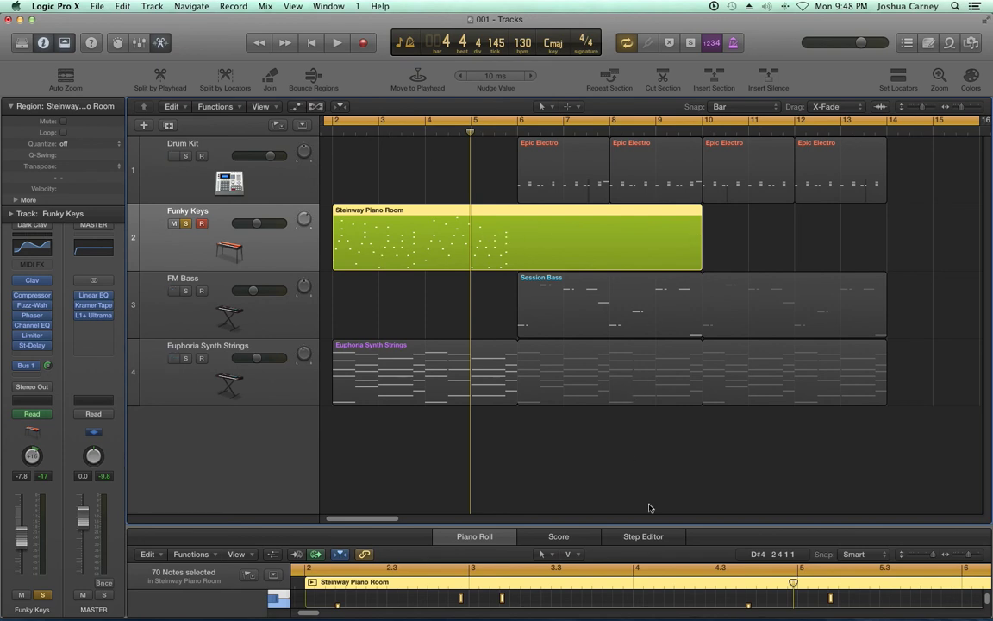
# Apply the Half Speed MIDI Transform preset to the notes of the extended region and close the transform window
pyautogui.moveTo(637, 522); pyautogui.dragTo(621, 262)
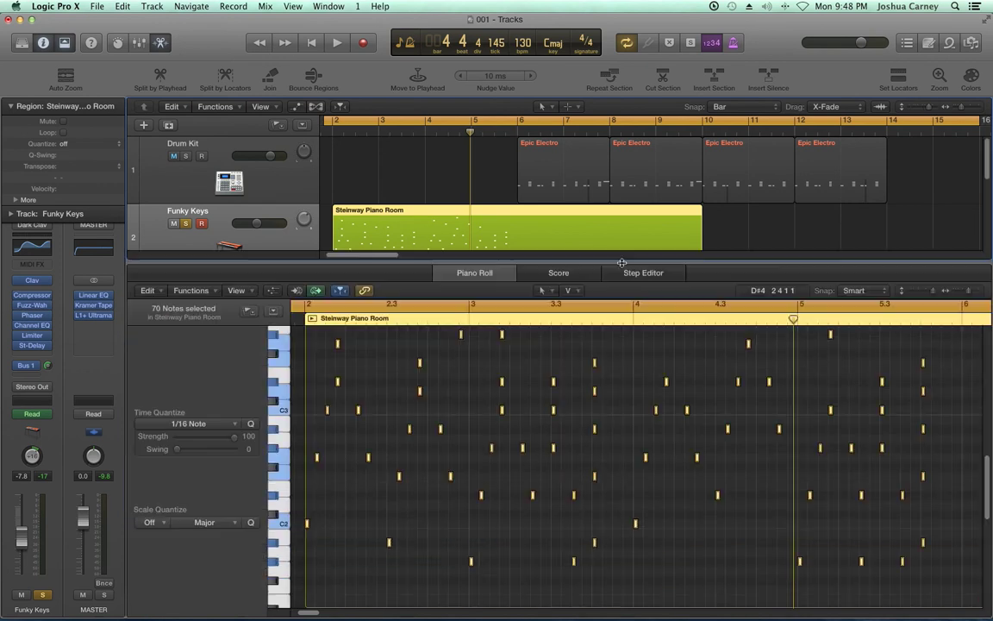
pyautogui.click(530, 380)
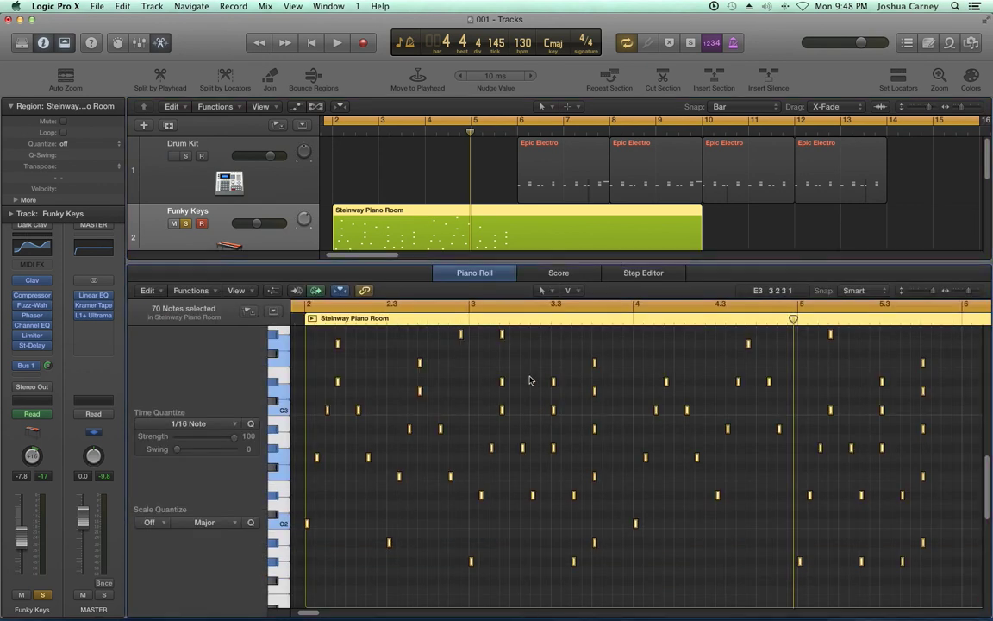
pyautogui.click(191, 291)
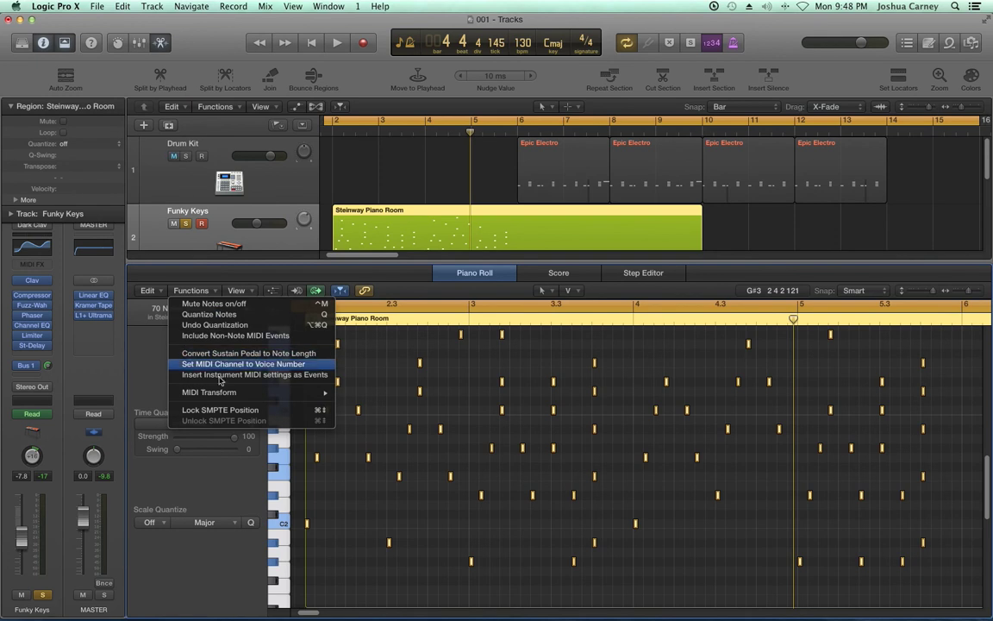
pyautogui.moveTo(226, 392)
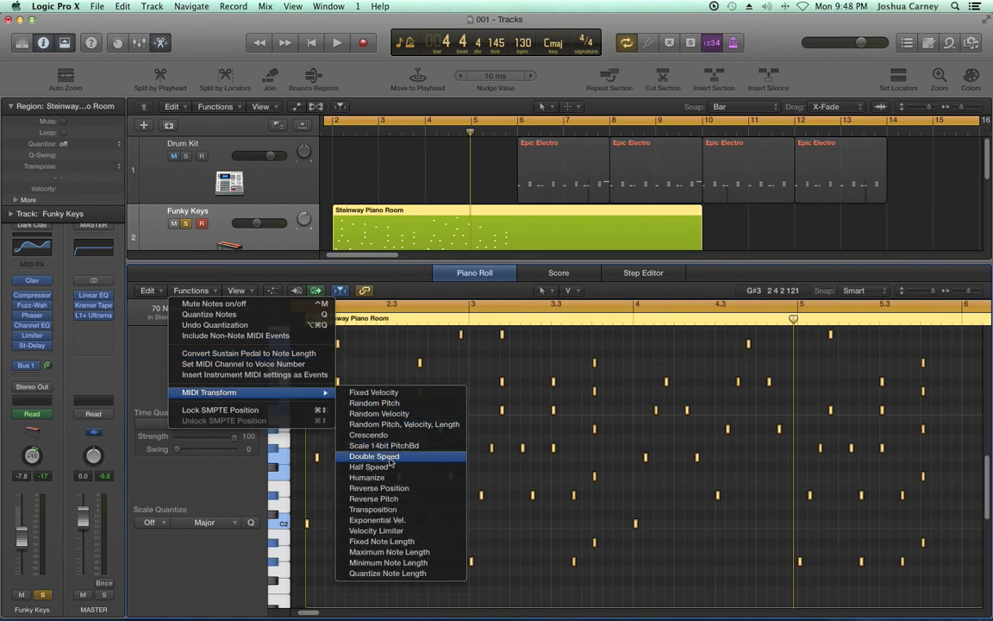
pyautogui.click(388, 467)
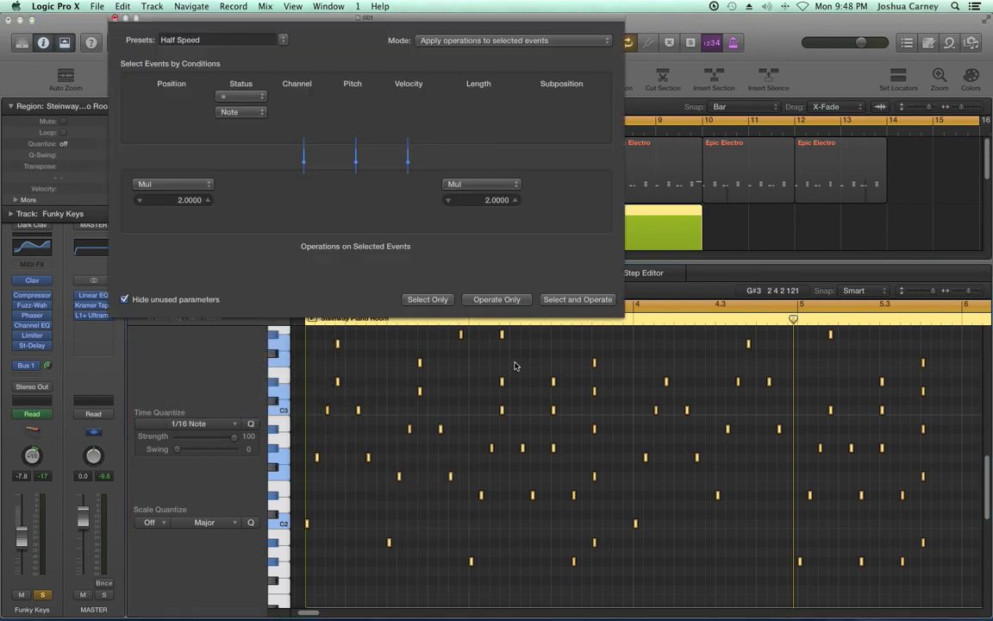
pyautogui.click(497, 300)
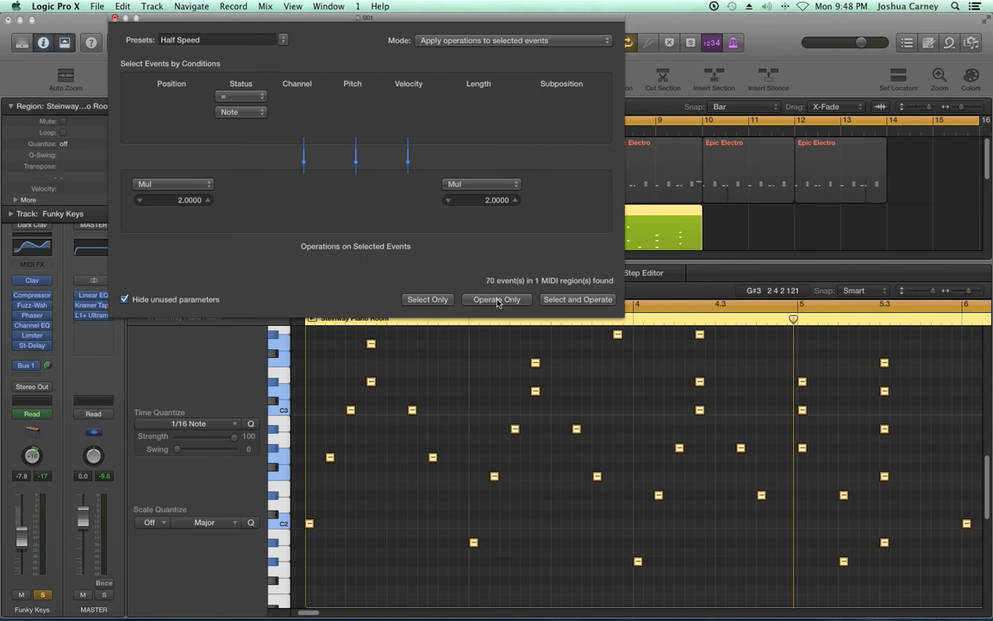
pyautogui.click(115, 19)
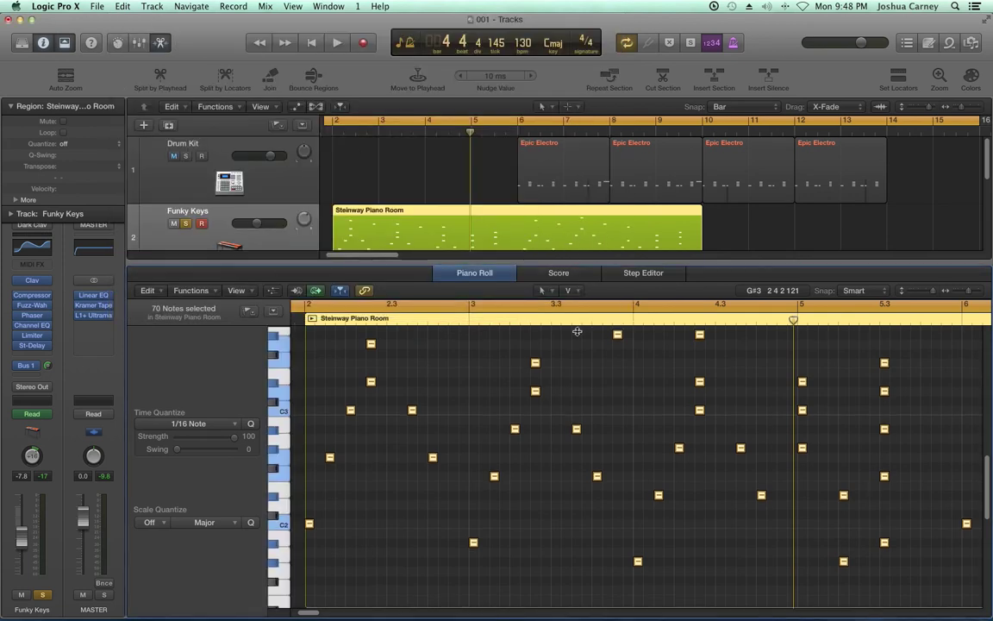
# Play back the extended Steinway Piano Room region to hear the half-speed notes
pyautogui.moveTo(569, 264); pyautogui.dragTo(552, 332)
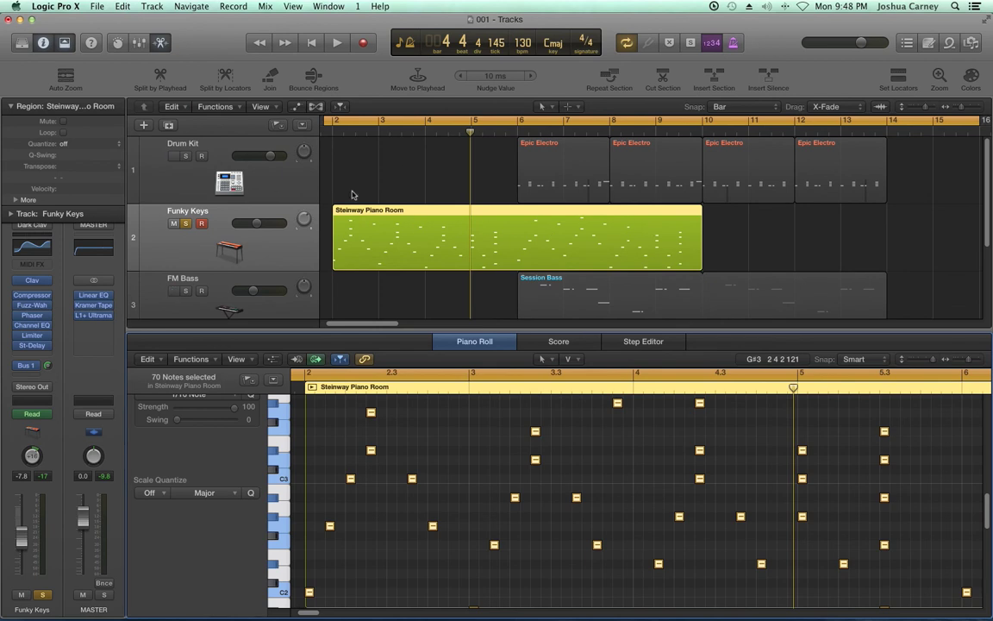
pyautogui.press('space')
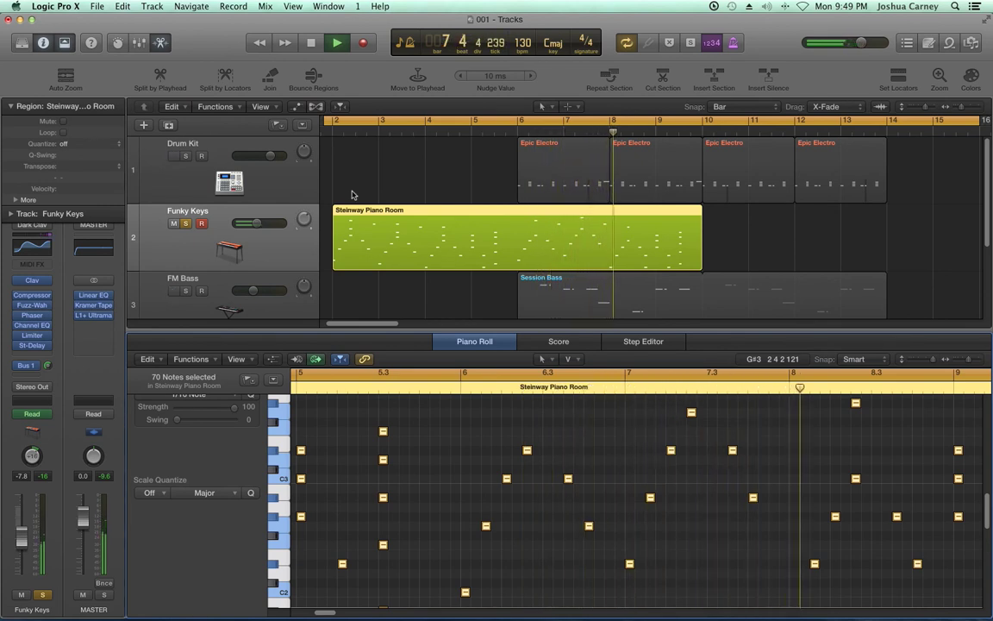
pyautogui.press('space')
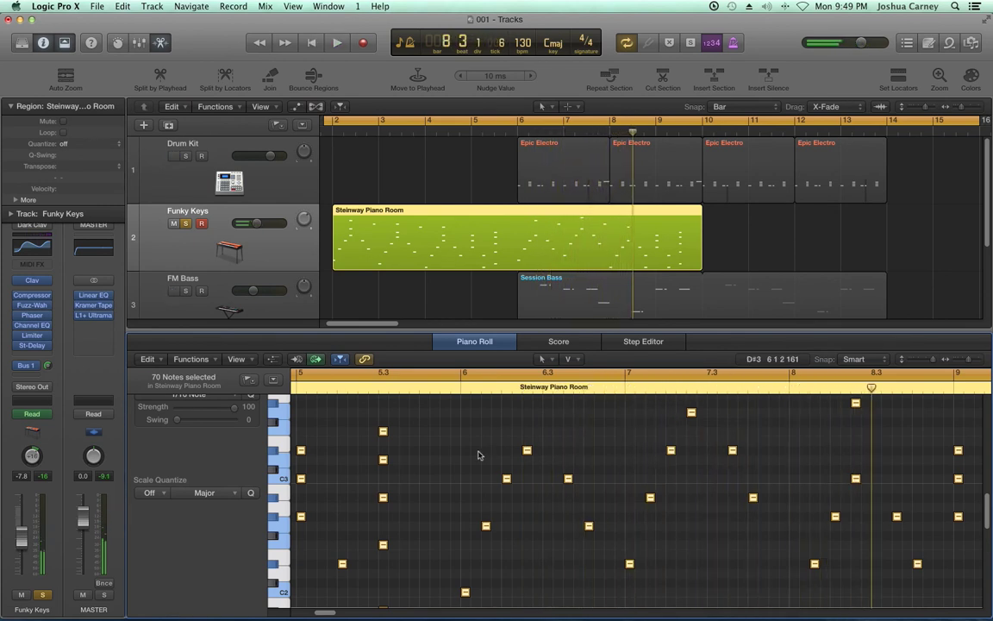
# Apply the Double Speed MIDI Transform preset to the region's selected notes and close the transform window
pyautogui.click(193, 359)
pyautogui.moveTo(216, 461)
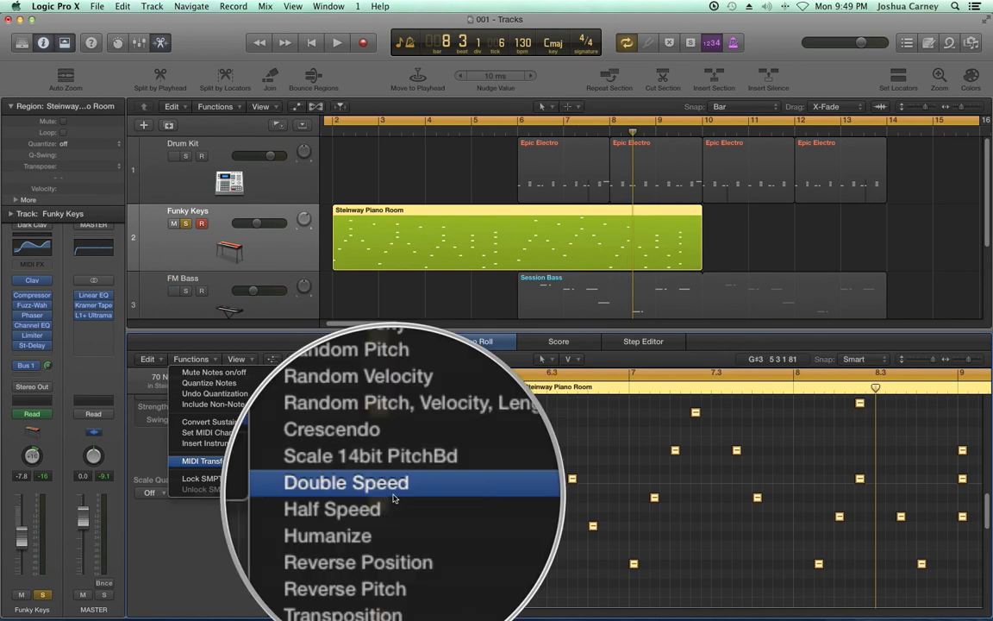
pyautogui.click(380, 490)
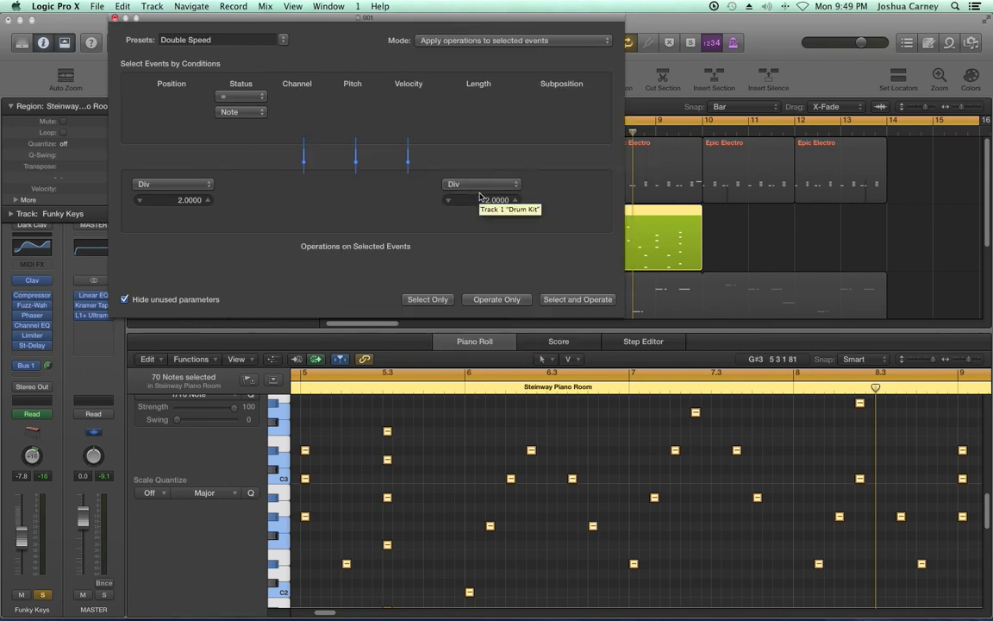
pyautogui.click(434, 299)
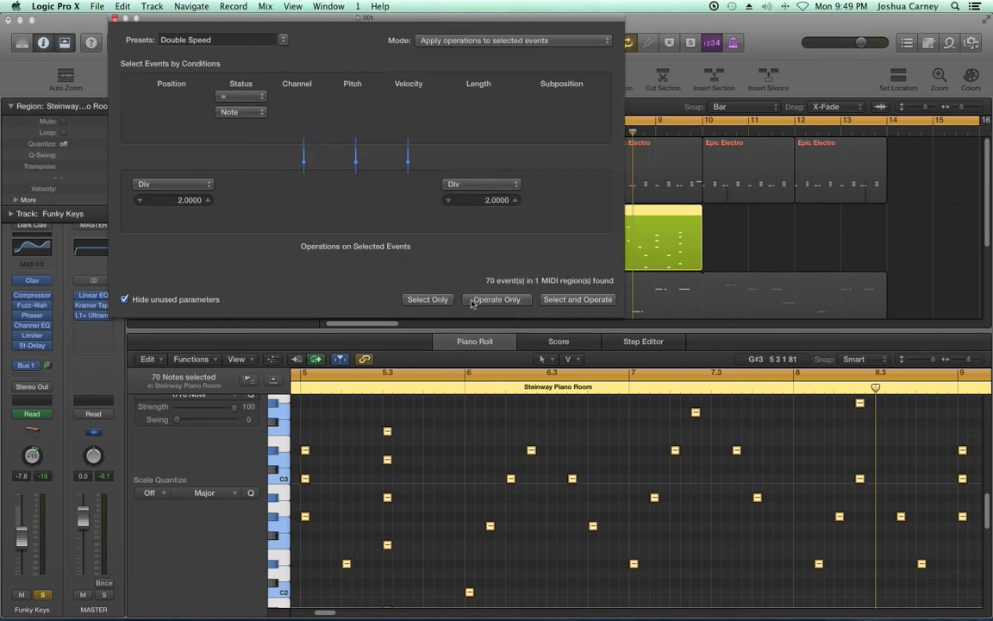
pyautogui.click(498, 300)
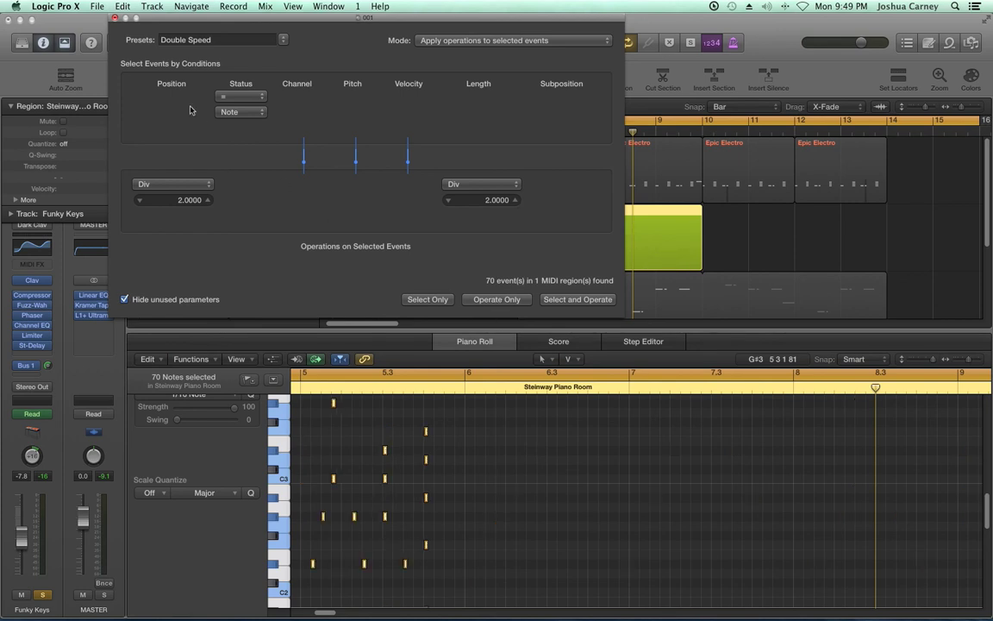
pyautogui.click(114, 18)
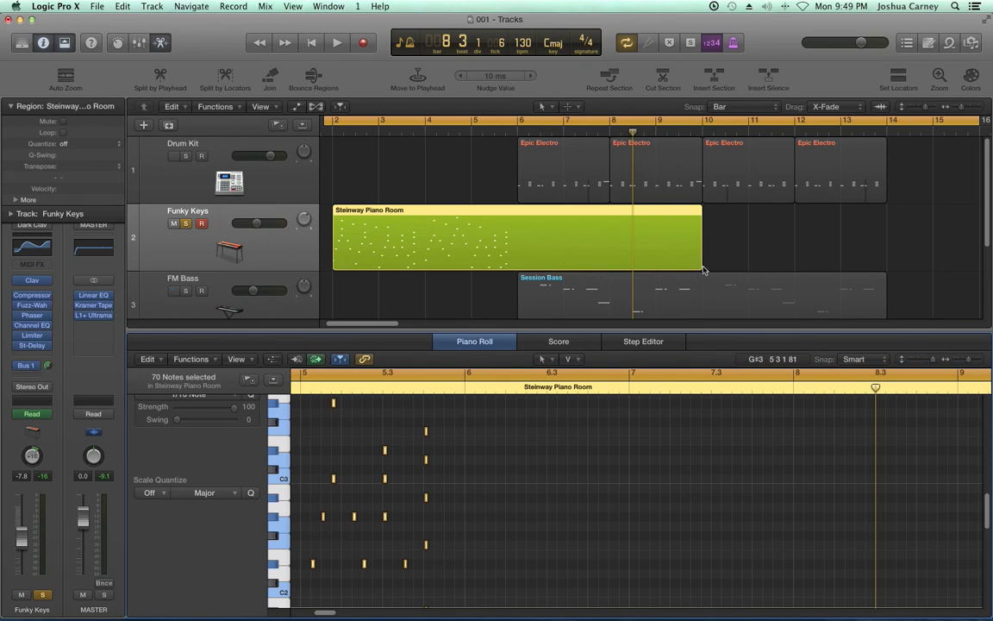
# Shorten the Steinway Piano Room region to end at bar 6 and loop it up to bar 14
pyautogui.moveTo(660, 267); pyautogui.dragTo(480, 271)
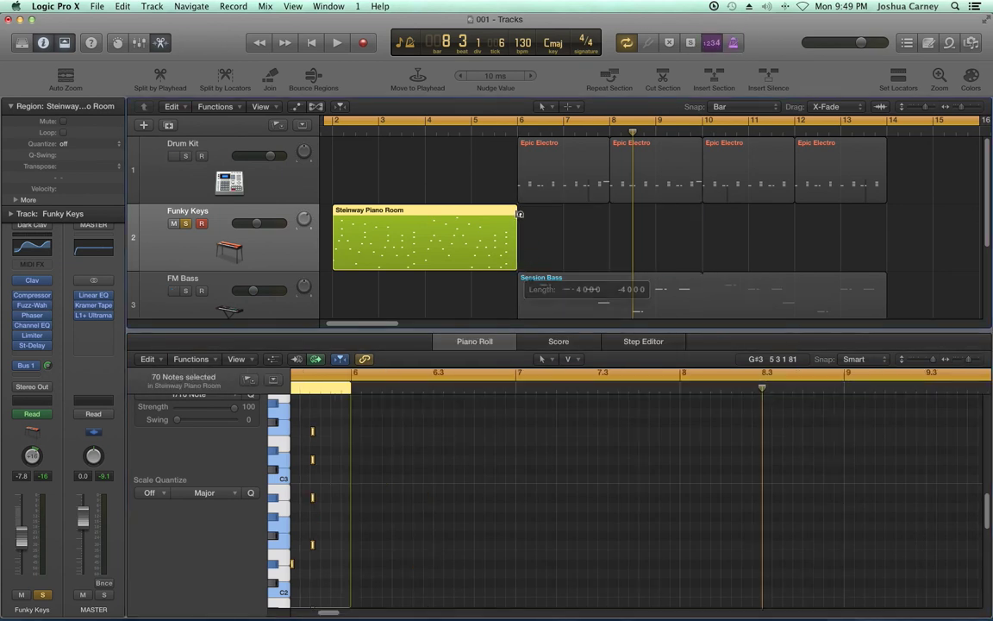
pyautogui.moveTo(517, 212); pyautogui.dragTo(880, 218)
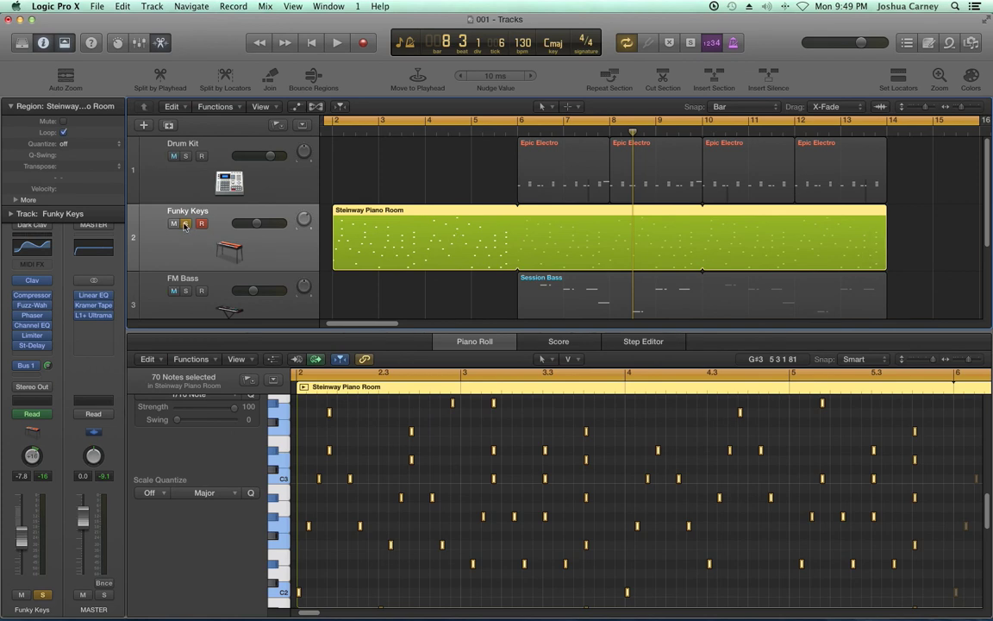
# Unsolo the Funky Keys track and close the note editor to show all tracks
pyautogui.click(185, 224)
pyautogui.click(192, 358)
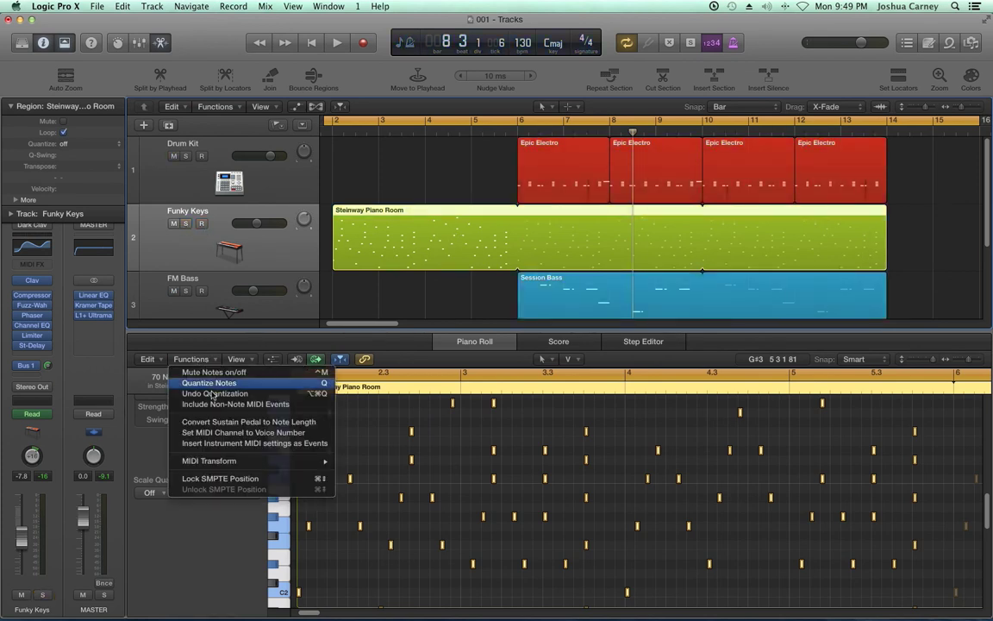
pyautogui.moveTo(231, 463)
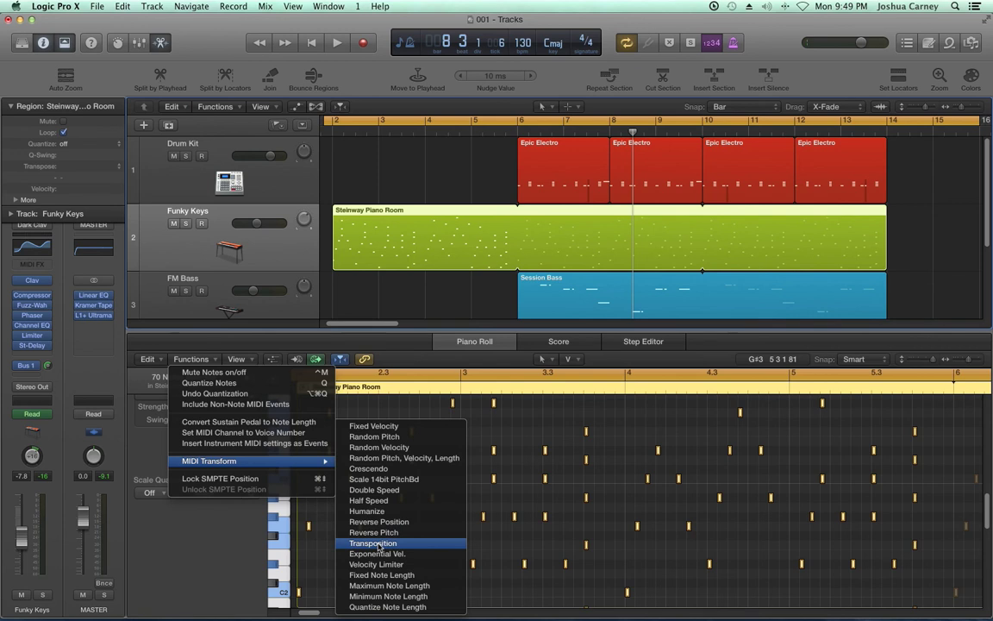
pyautogui.click(422, 301)
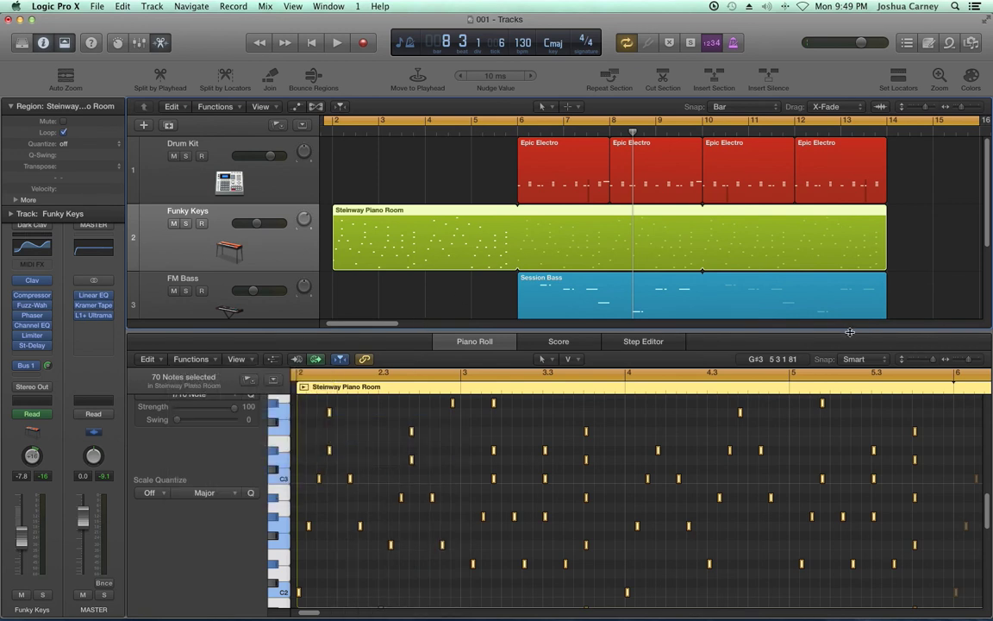
pyautogui.press('e')
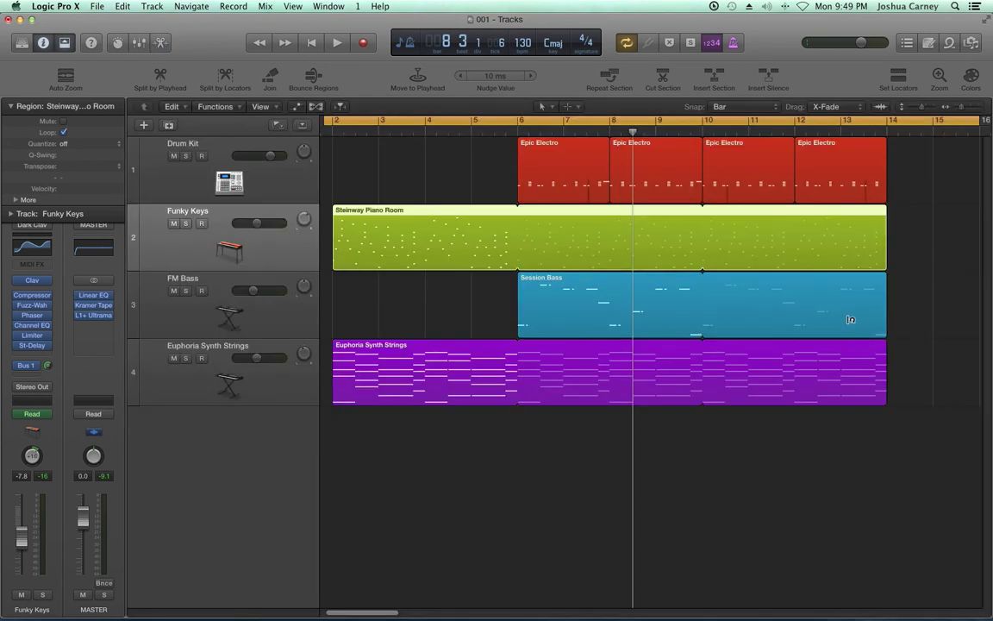
# Select the Steinway Piano Room, Session Bass and Euphoria Synth Strings regions together and open them in the Piano Roll
pyautogui.hscroll(3, 876, 222)
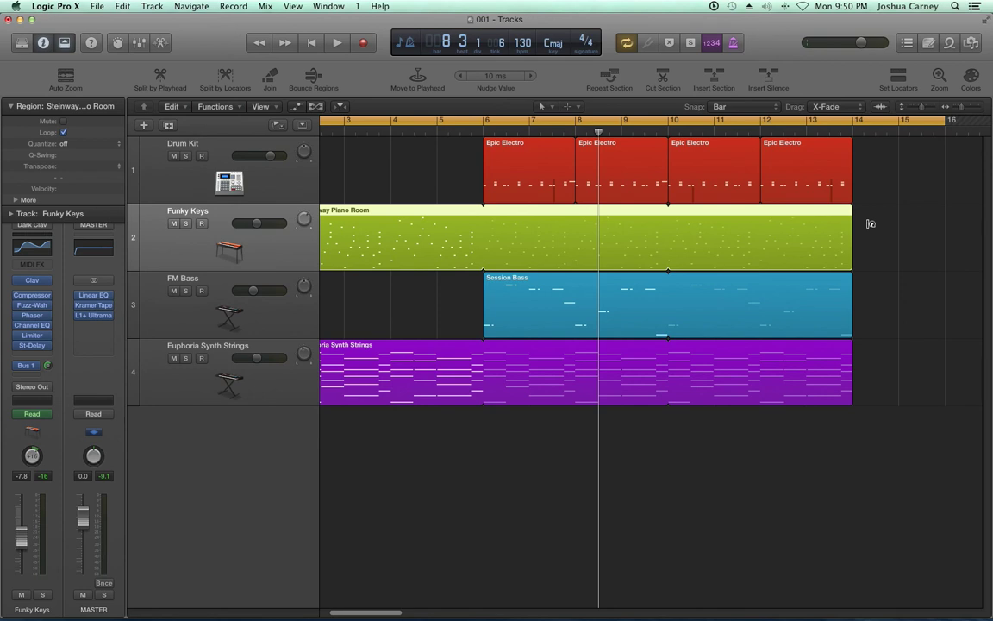
pyautogui.click(926, 233)
pyautogui.hscroll(-2, 930, 239)
pyautogui.hscroll(-2, 931, 239)
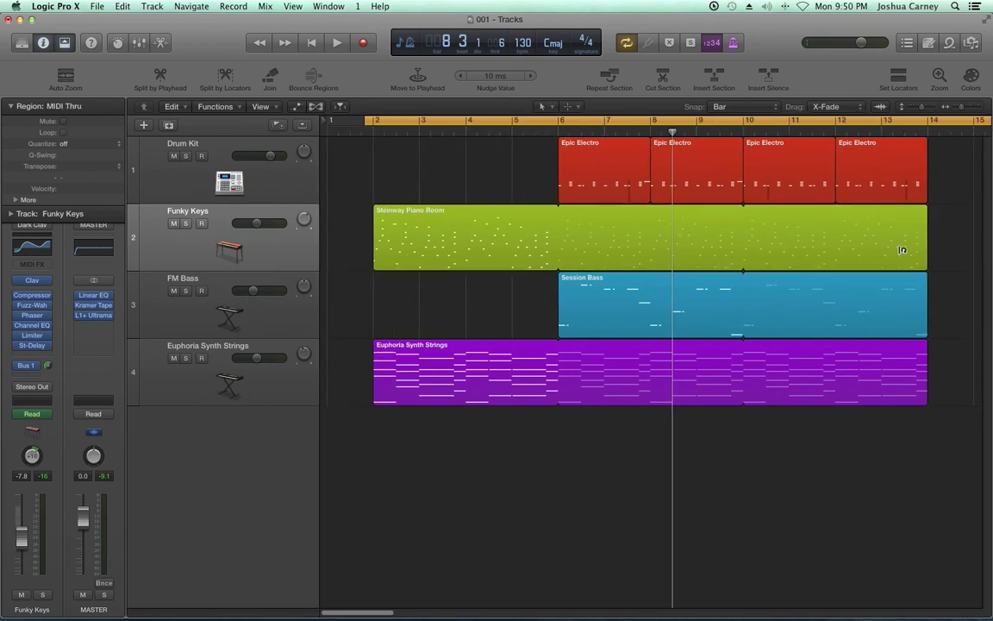
pyautogui.moveTo(961, 239); pyautogui.dragTo(362, 337)
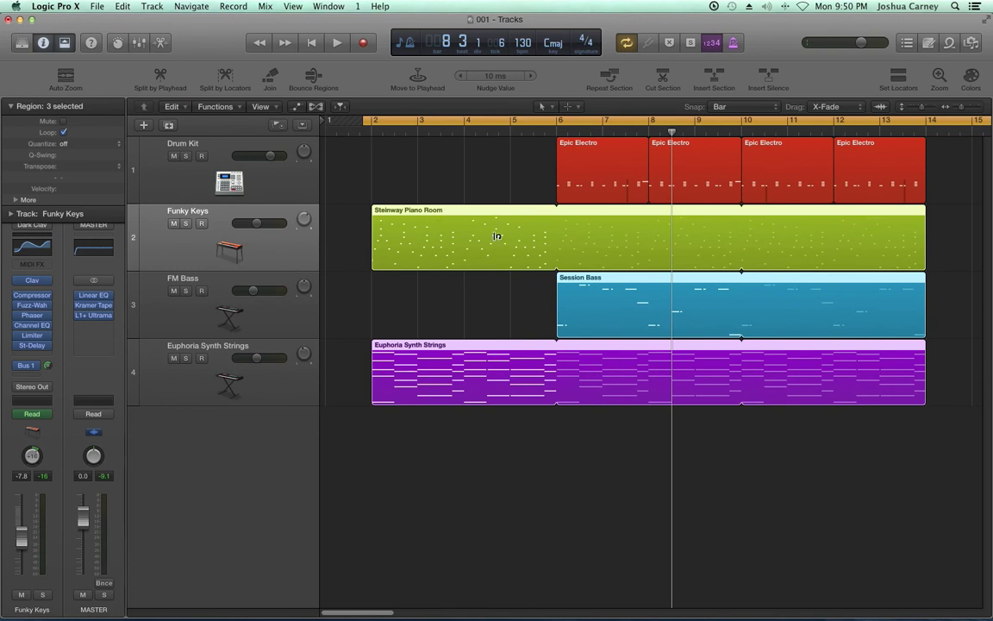
pyautogui.press('p')
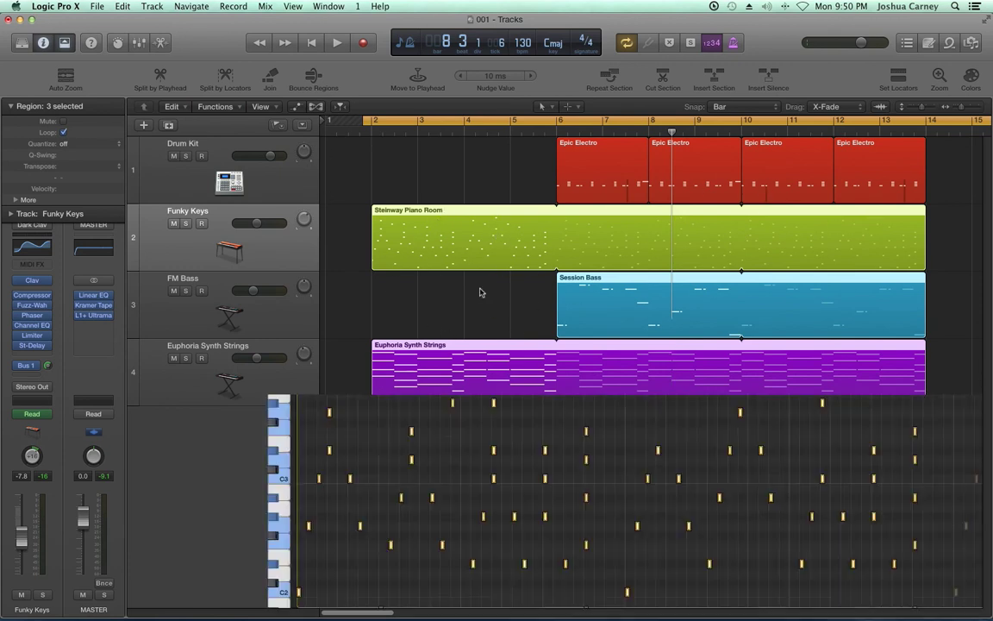
pyautogui.click(499, 506)
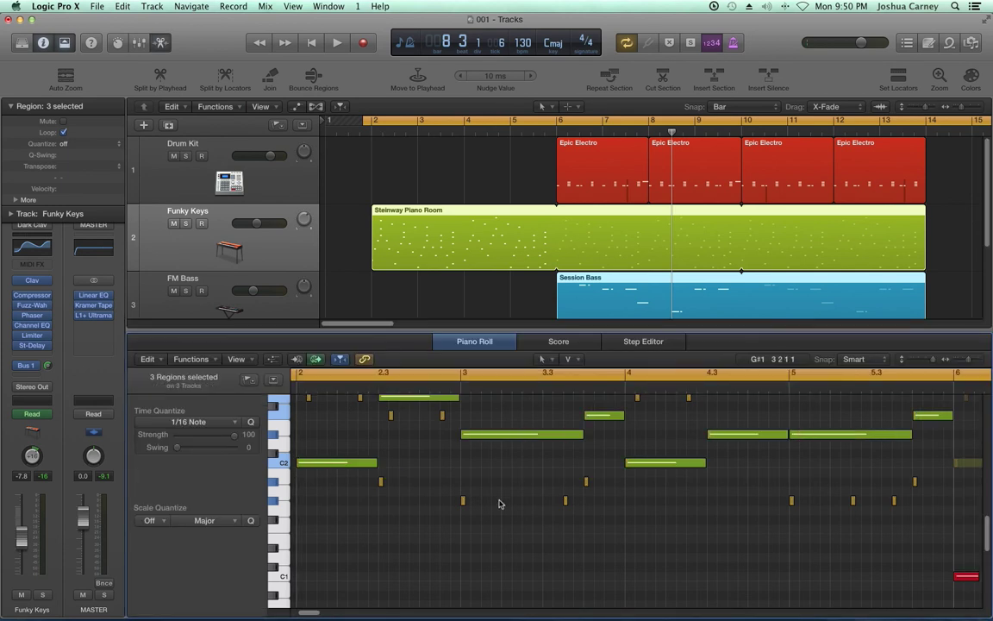
# Open the Transposition MIDI Transform preset for the three regions and set its pitch operation to Add 2
pyautogui.click(215, 358)
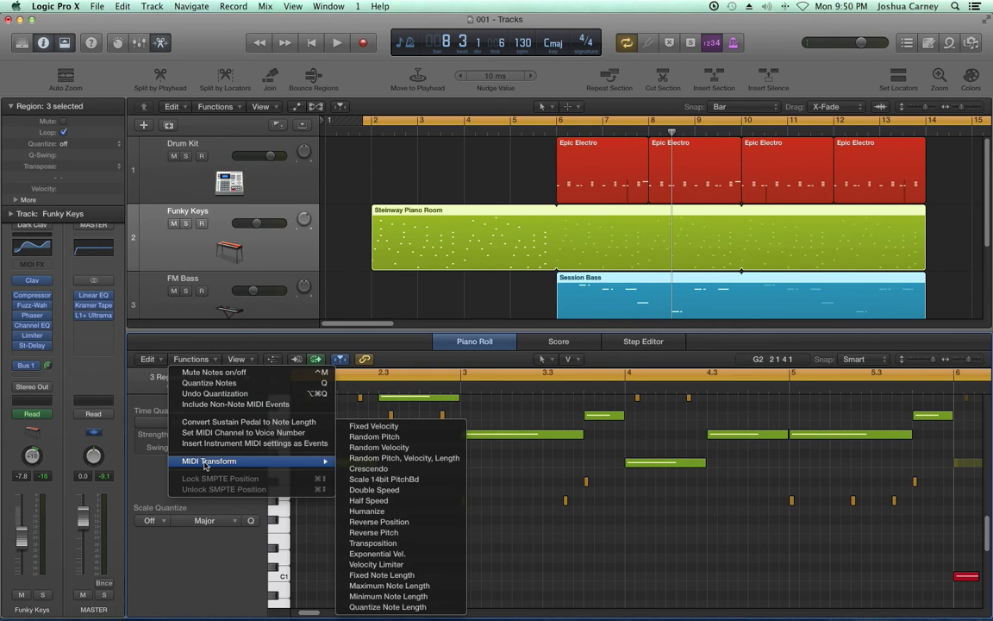
pyautogui.click(373, 544)
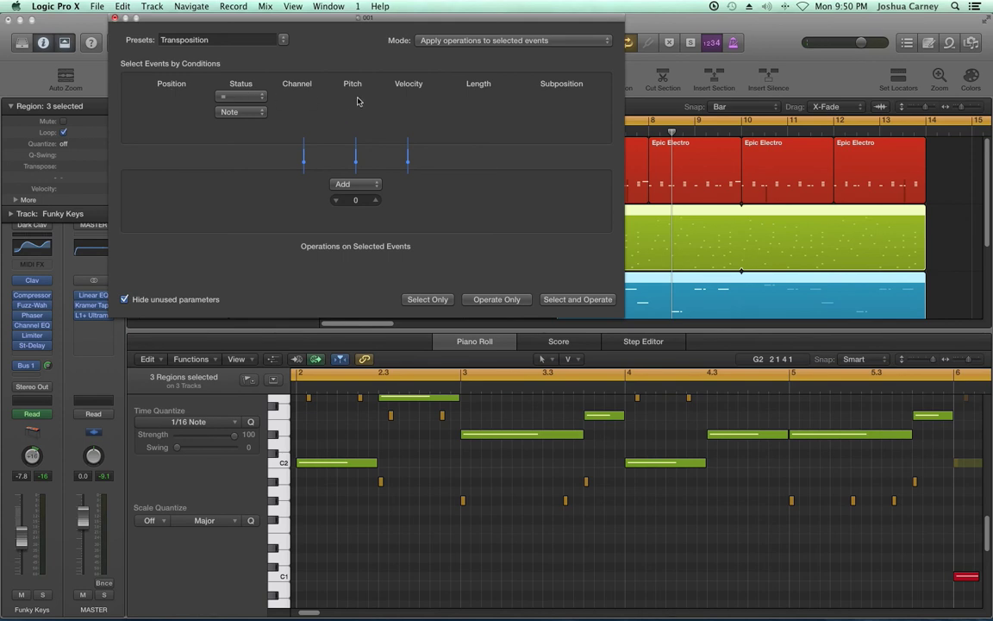
pyautogui.click(348, 184)
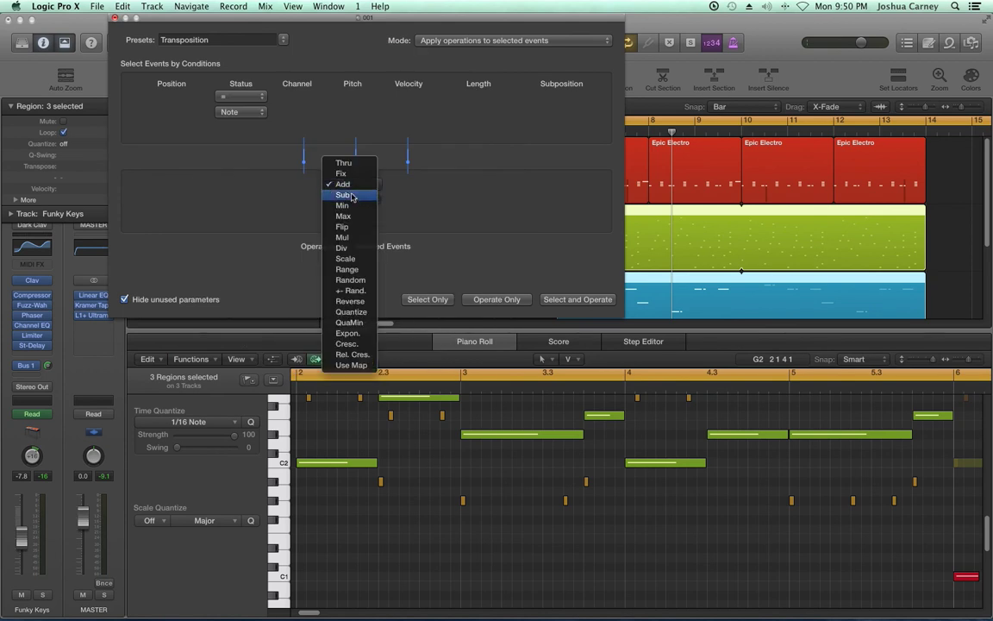
pyautogui.click(349, 195)
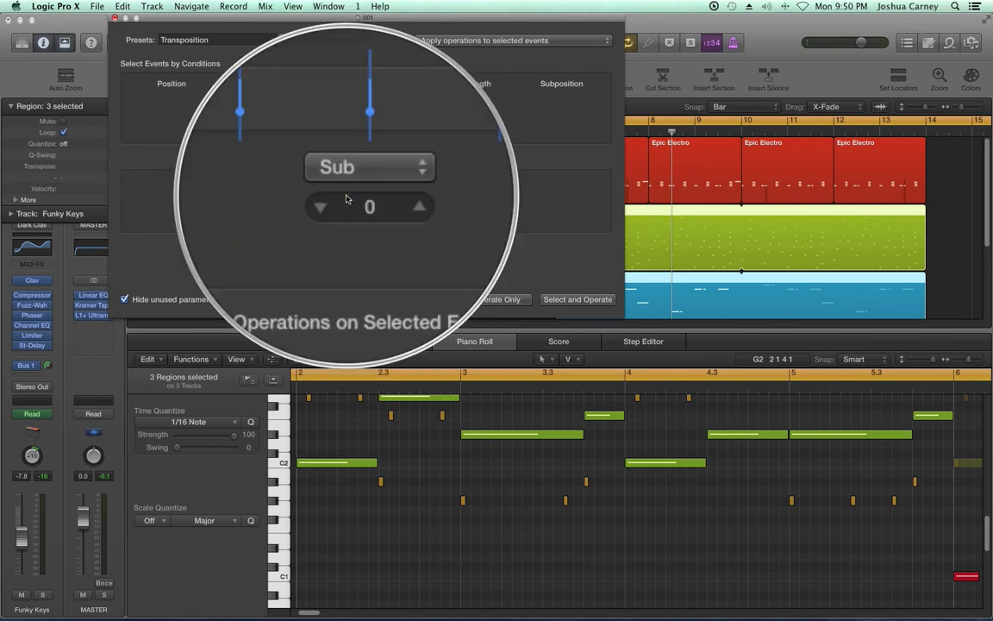
pyautogui.hscroll(-1, 326, 469)
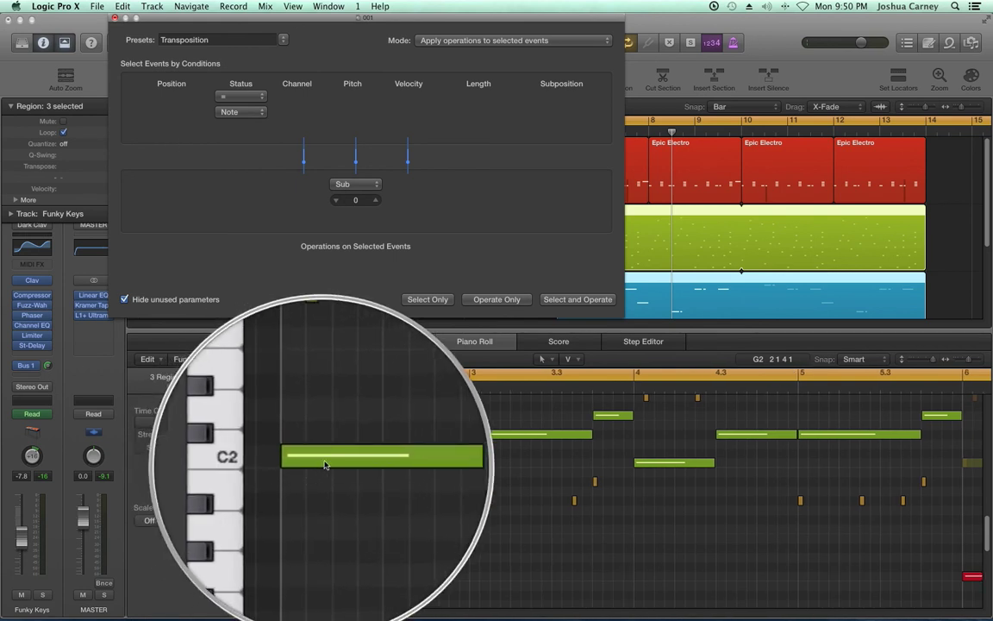
pyautogui.click(354, 183)
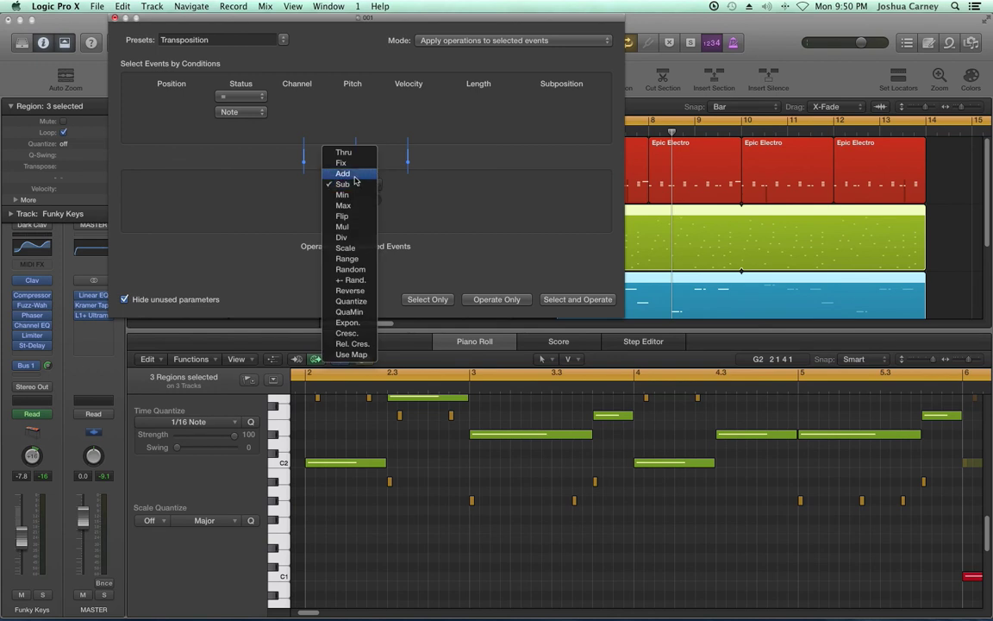
pyautogui.press('Escape')
pyautogui.press('Up')
pyautogui.press('Tab')
pyautogui.write('2')
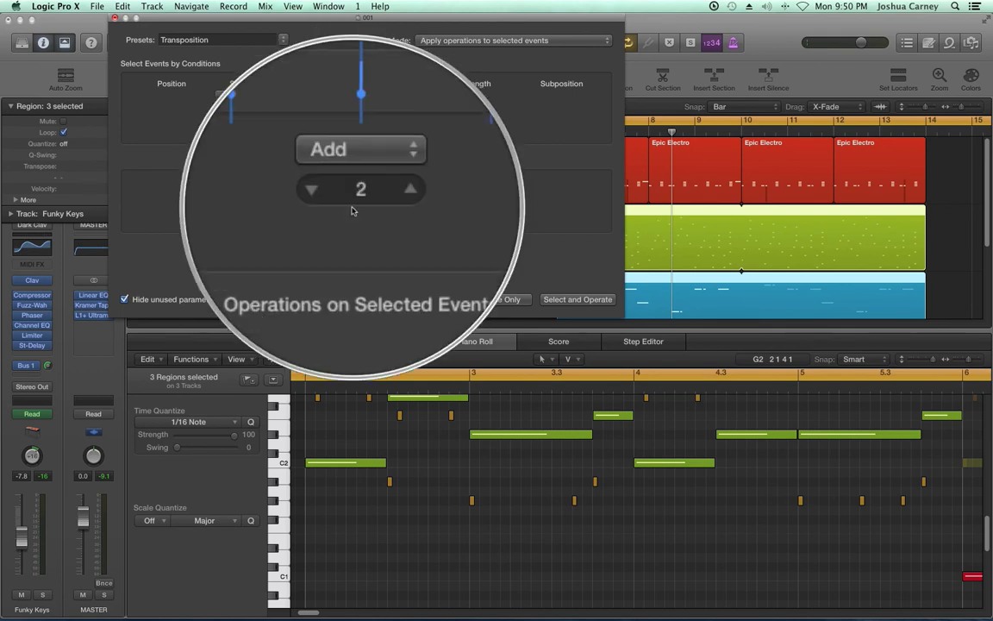
# Select all matching notes in the three regions, apply the transposition, close the transform window and deselect the notes
pyautogui.click(429, 300)
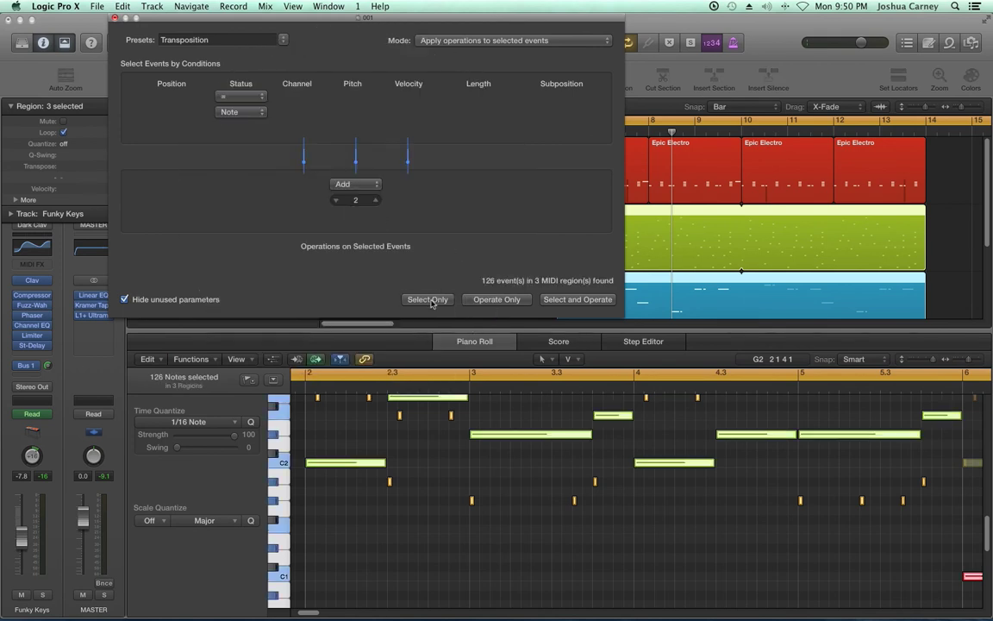
pyautogui.click(496, 299)
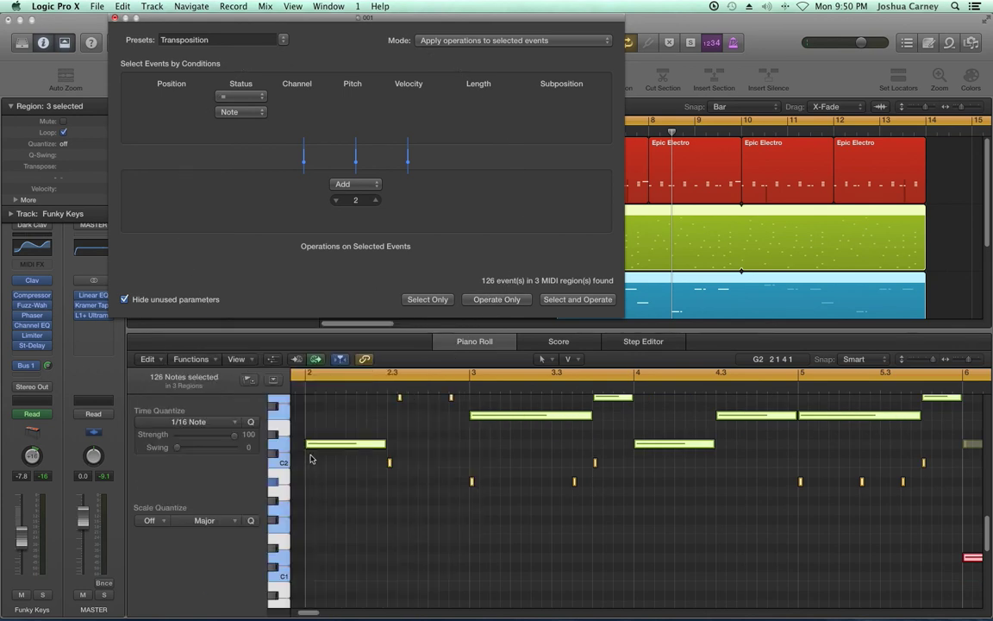
pyautogui.click(116, 18)
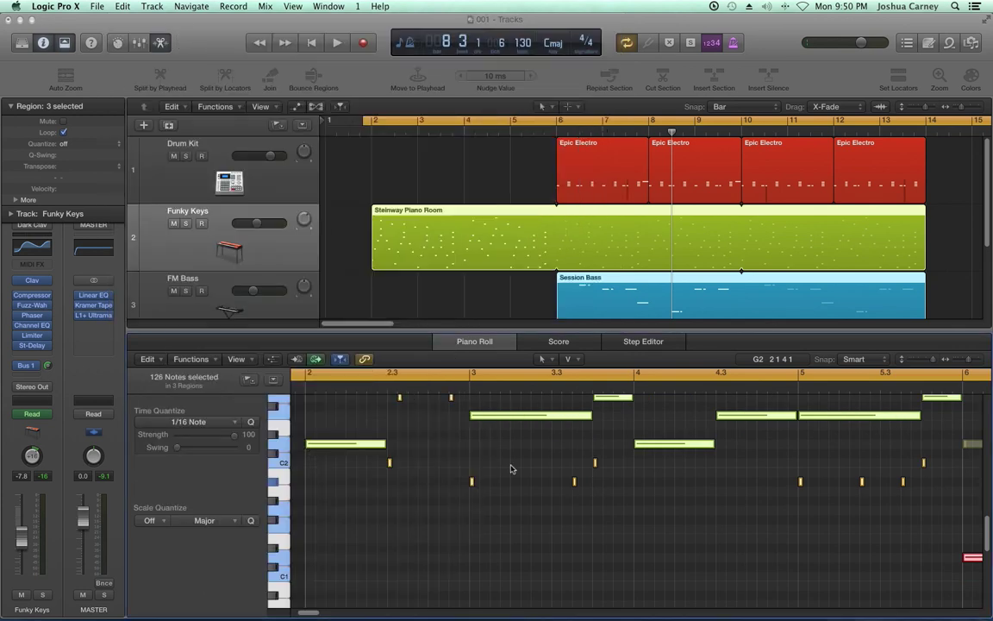
pyautogui.click(523, 481)
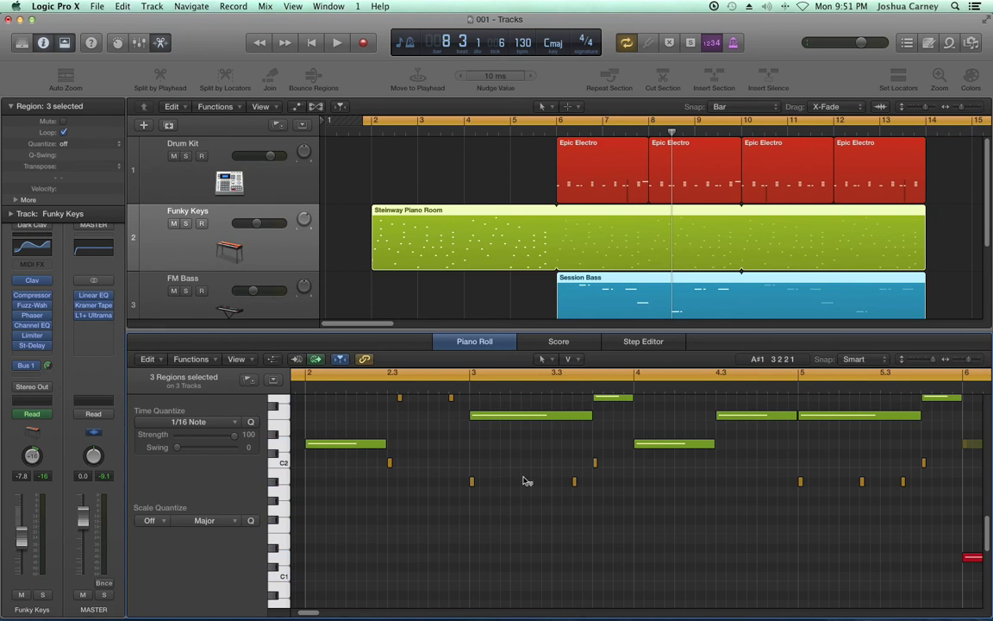
# Select all notes of the three regions and shift them down two semitones and back up again
pyautogui.press('super+a')
pyautogui.scroll(2, 521, 486)
pyautogui.scroll(3, 519, 492)
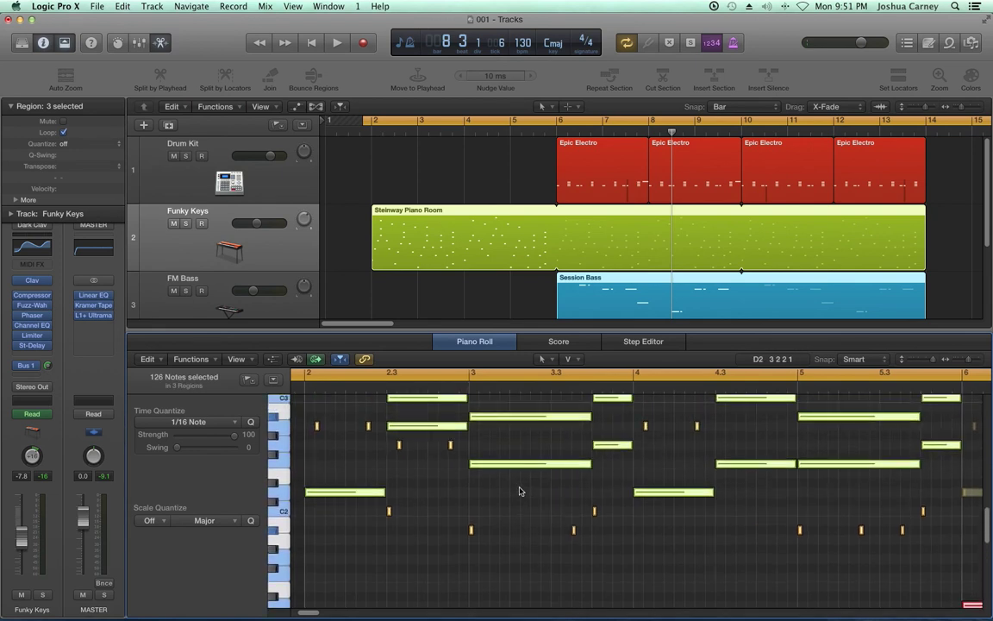
pyautogui.hotkey('alt', 'Down')
pyautogui.hotkey('alt', 'Down')
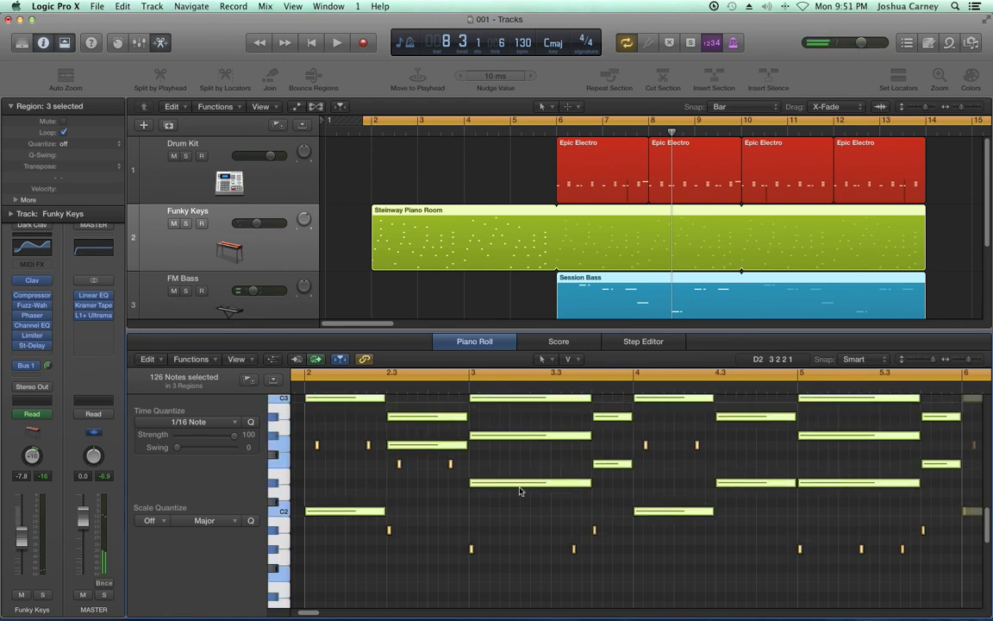
pyautogui.hotkey('alt', 'Up')
pyautogui.hotkey('alt', 'Up')
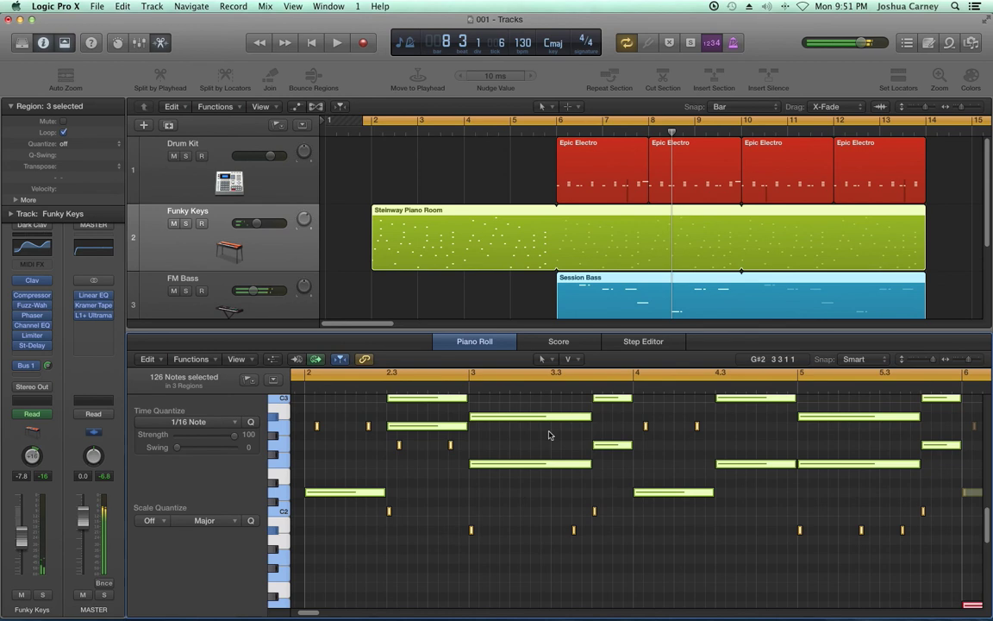
# Deselect the three regions and show only the Session Bass region's notes in the Piano Roll
pyautogui.click(190, 359)
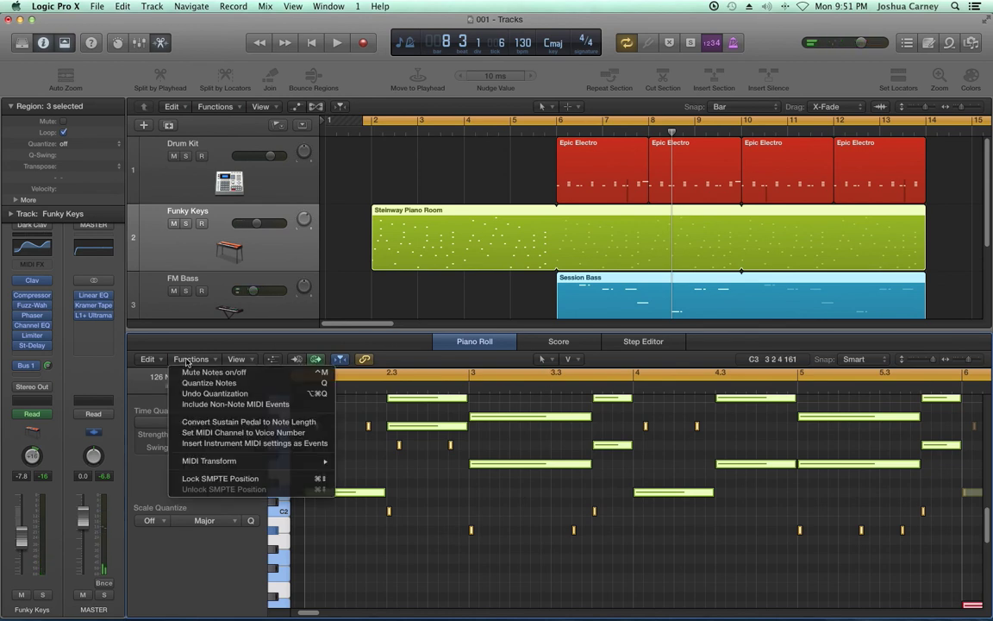
pyautogui.click(212, 404)
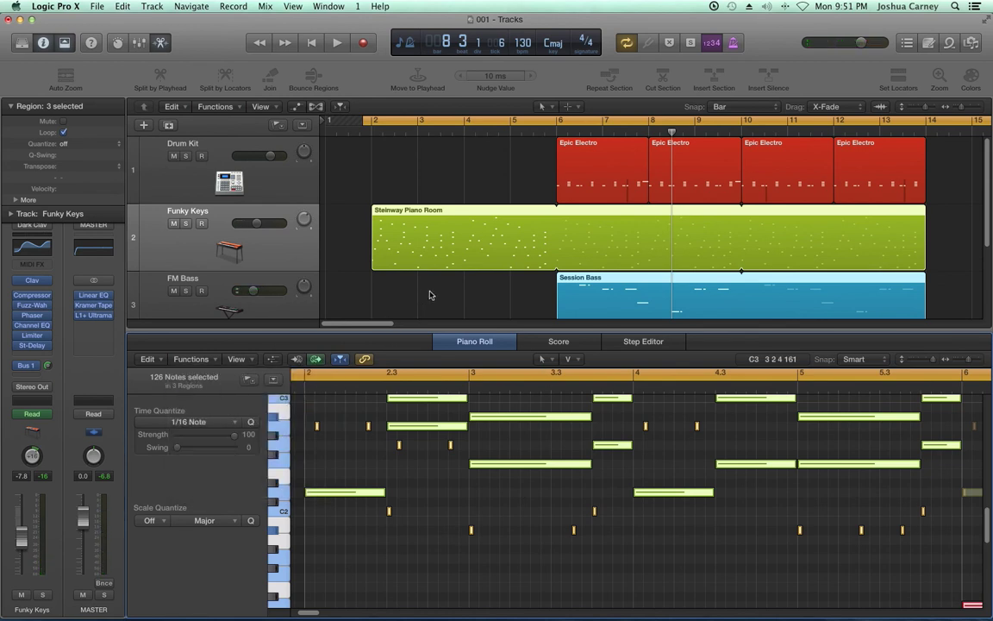
pyautogui.click(427, 292)
pyautogui.scroll(-2, 505, 186)
pyautogui.hscroll(2, 504, 186)
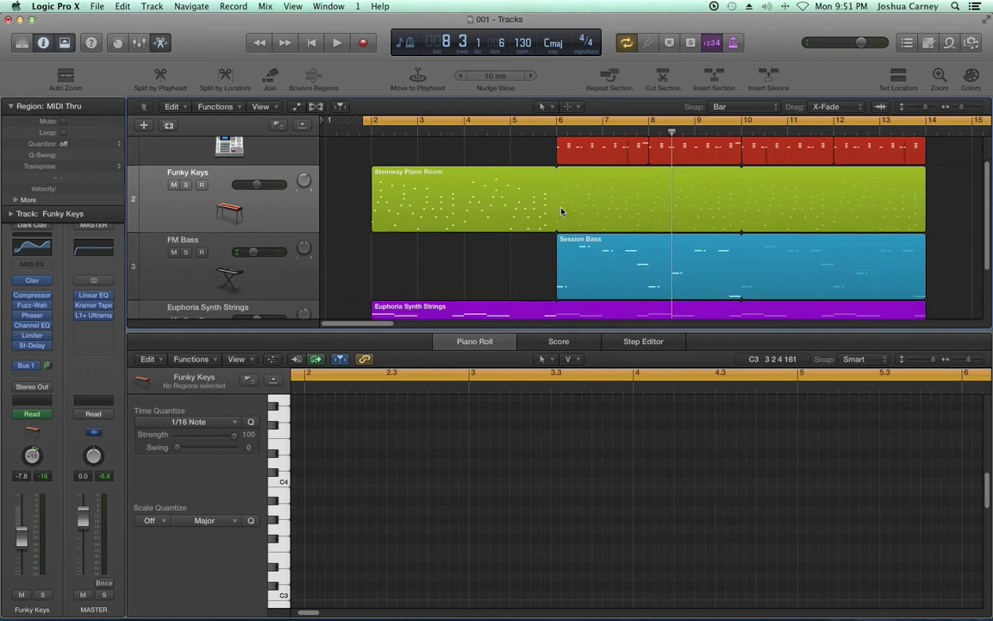
pyautogui.click(606, 273)
pyautogui.click(510, 459)
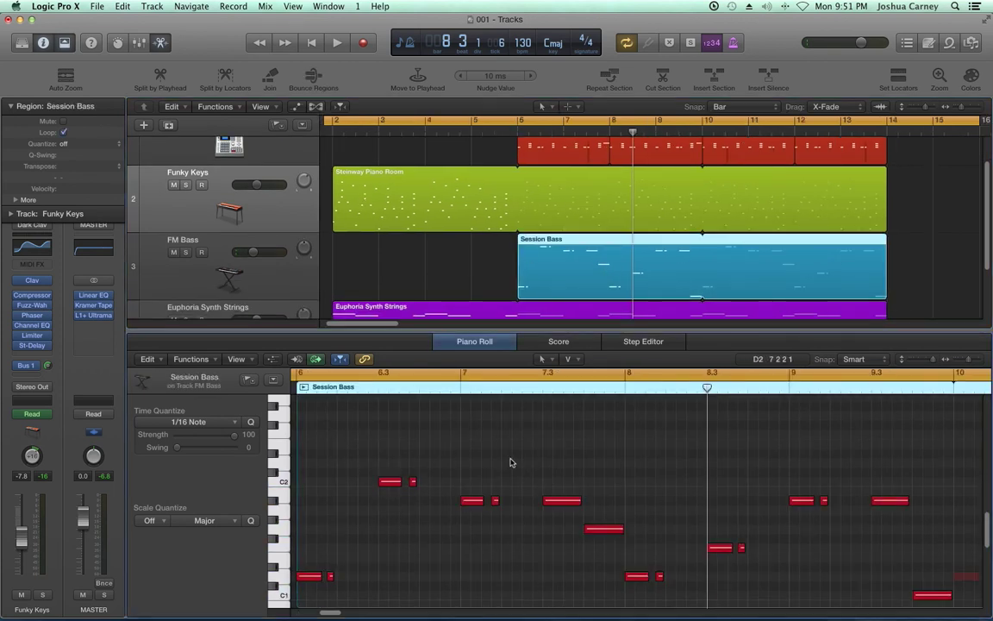
pyautogui.scroll(-2, 509, 459)
pyautogui.scroll(-2, 509, 458)
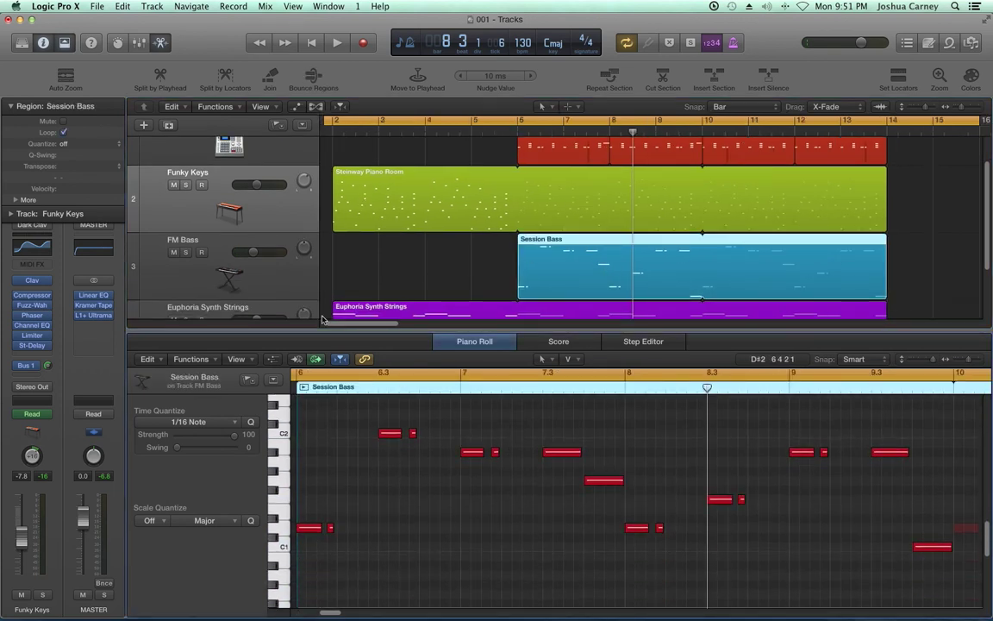
# Solo the FM Bass track, turn off cycle mode and play the Session Bass region from around bar 6
pyautogui.click(184, 254)
pyautogui.click(516, 134)
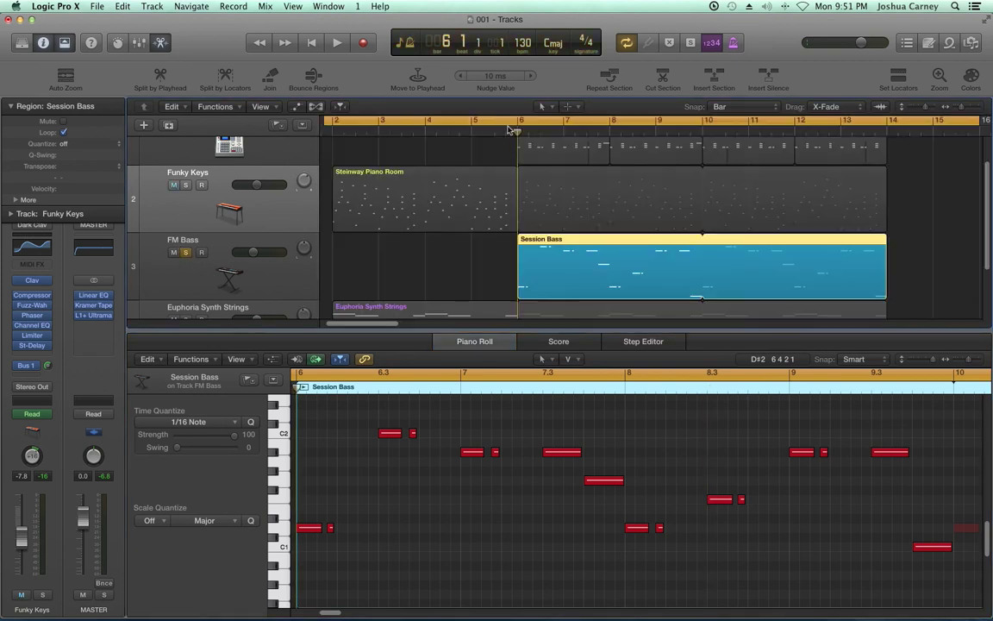
pyautogui.moveTo(516, 124); pyautogui.dragTo(500, 138)
pyautogui.press('c')
pyautogui.press('space')
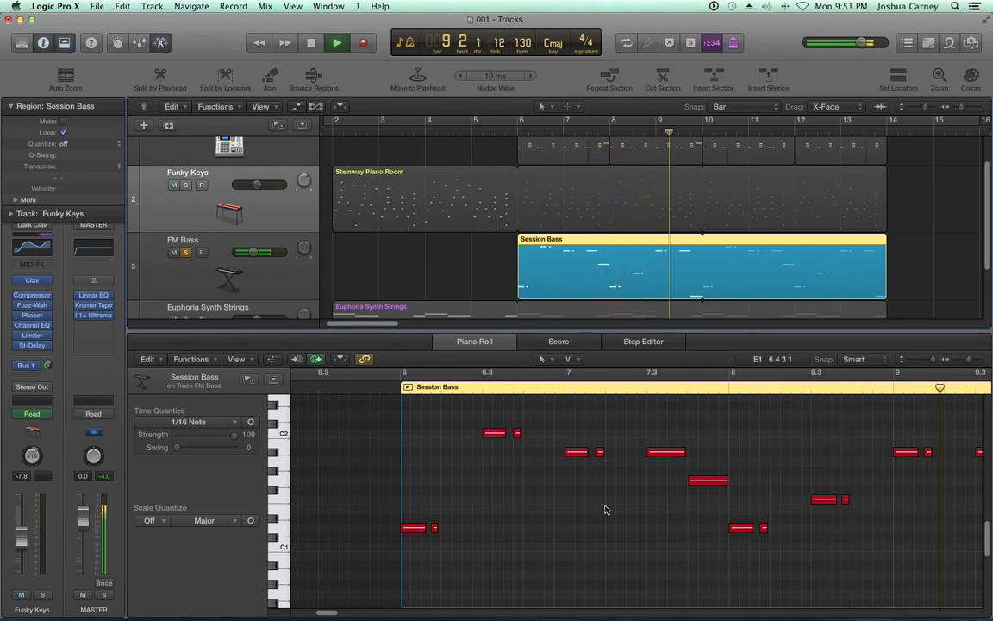
pyautogui.press('space')
# Quantize all Session Bass notes to 1/16 notes and deselect them
pyautogui.press('super+a')
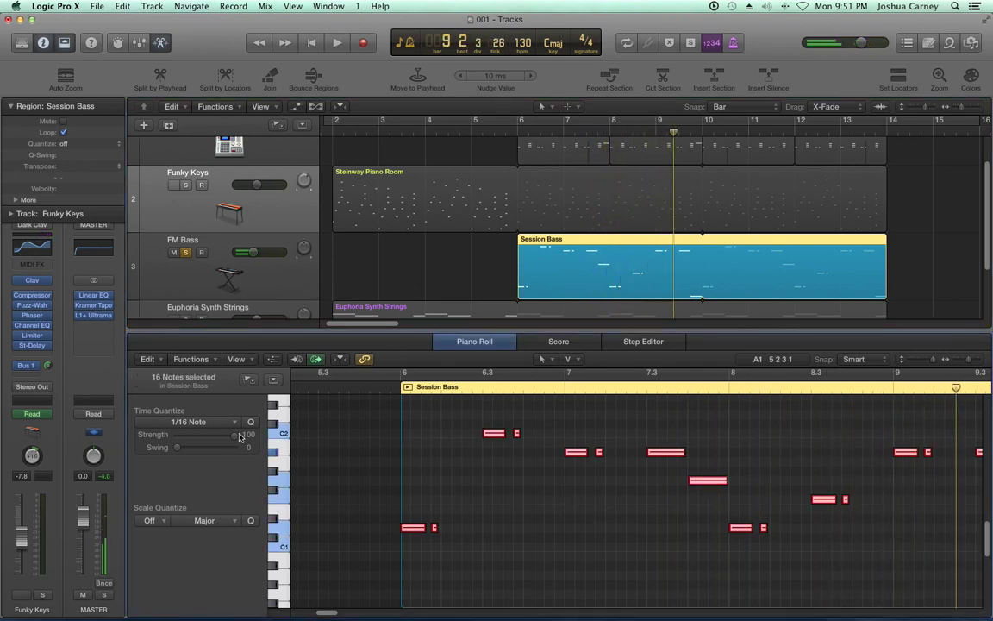
pyautogui.click(250, 423)
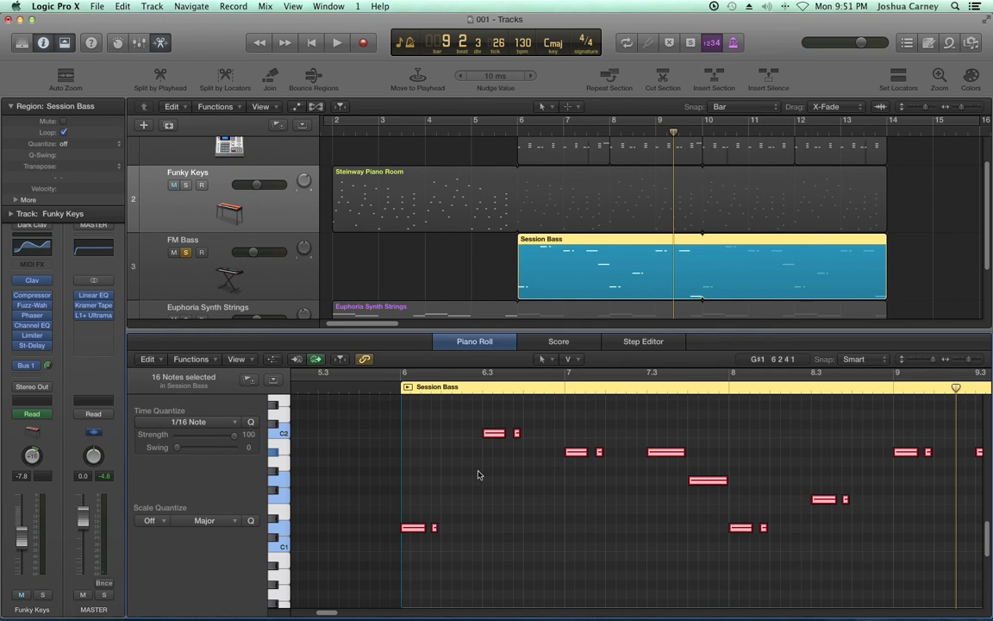
pyautogui.click(477, 474)
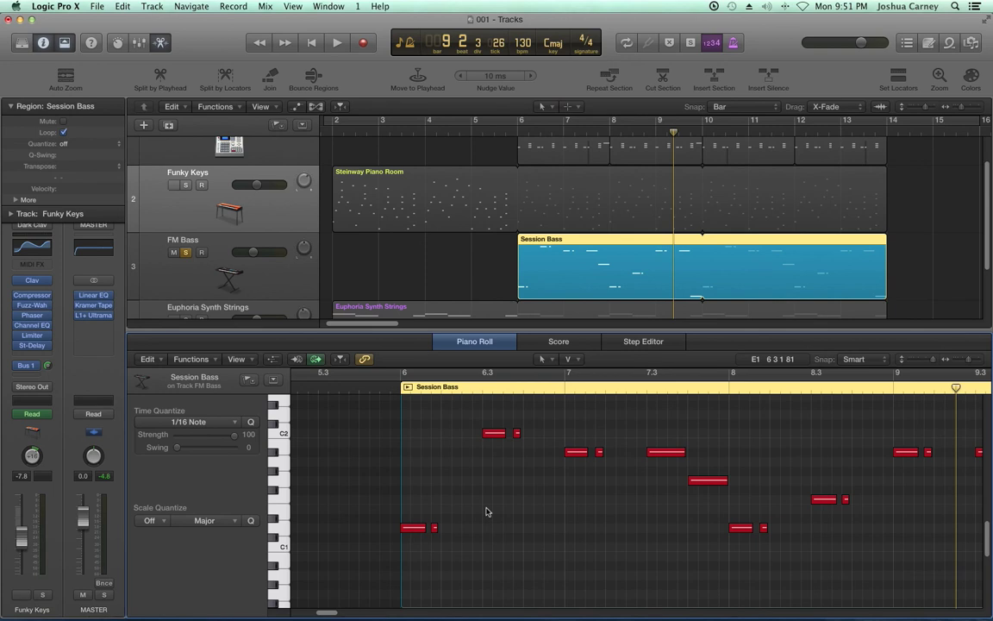
# Select all Session Bass notes with the MIDI Transform Humanize preset, apply its random position, velocity and length operations, and deselect the notes
pyautogui.scroll(-1, 528, 497)
pyautogui.scroll(1, 530, 498)
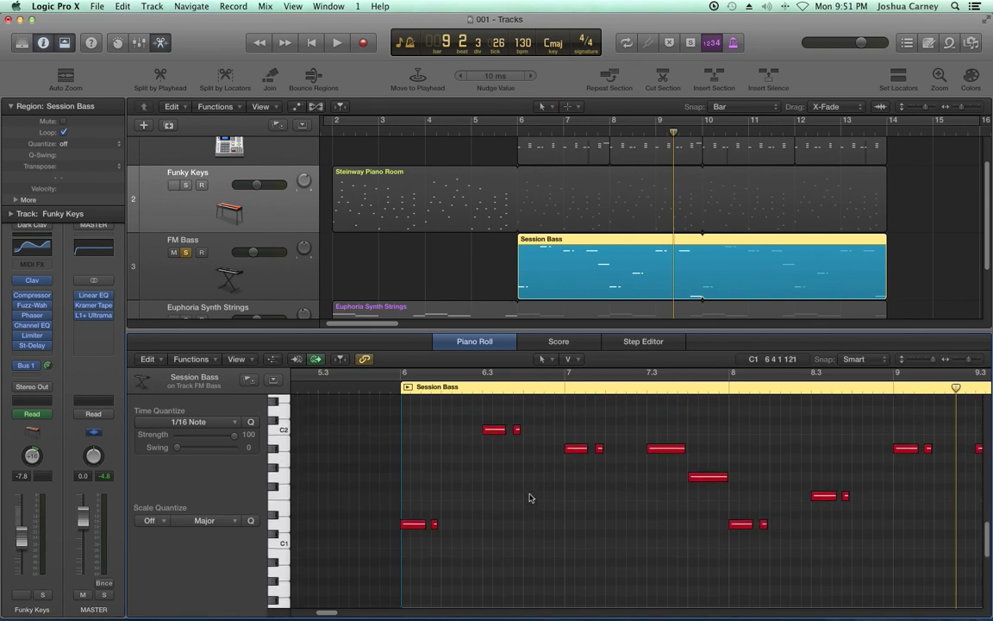
pyautogui.click(191, 359)
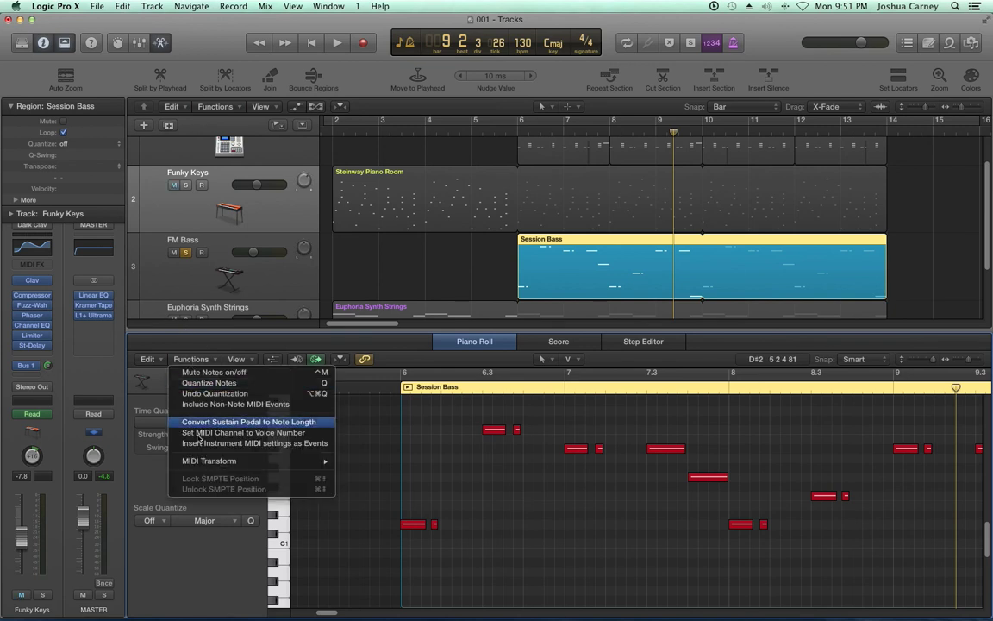
pyautogui.moveTo(198, 464)
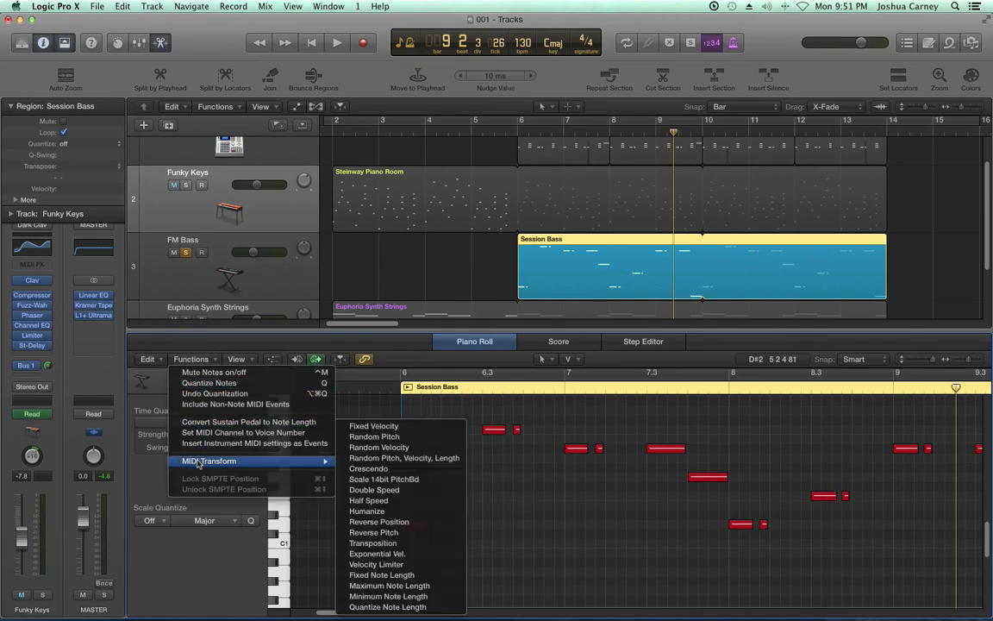
pyautogui.click(374, 511)
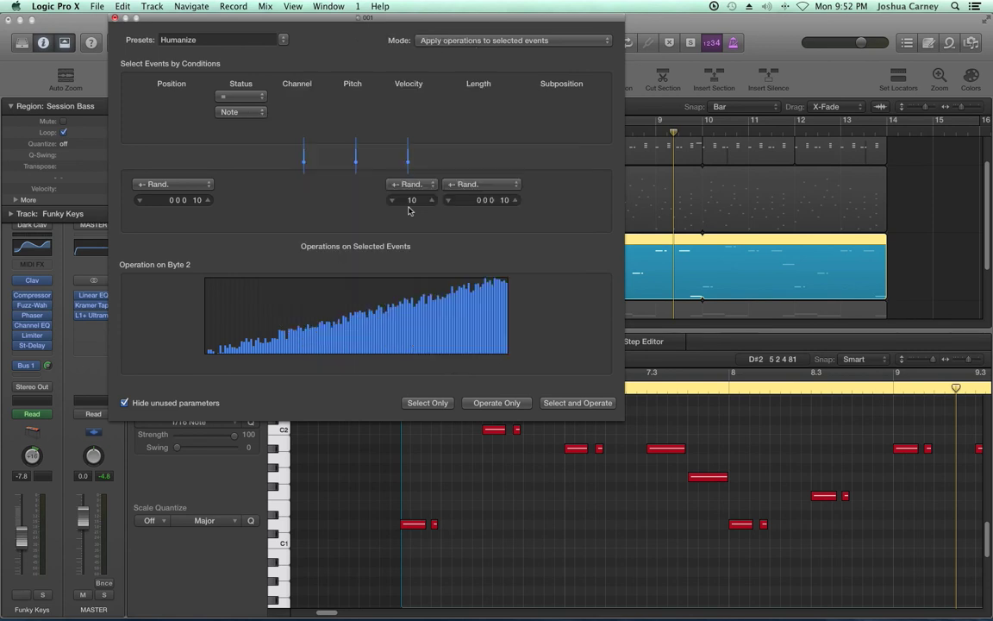
pyautogui.click(438, 402)
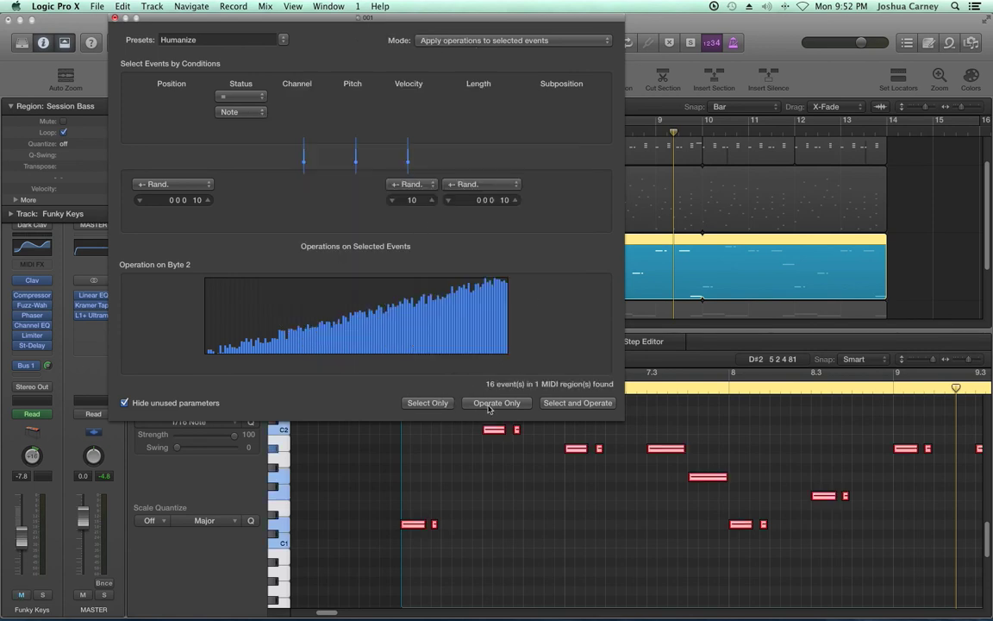
pyautogui.click(558, 546)
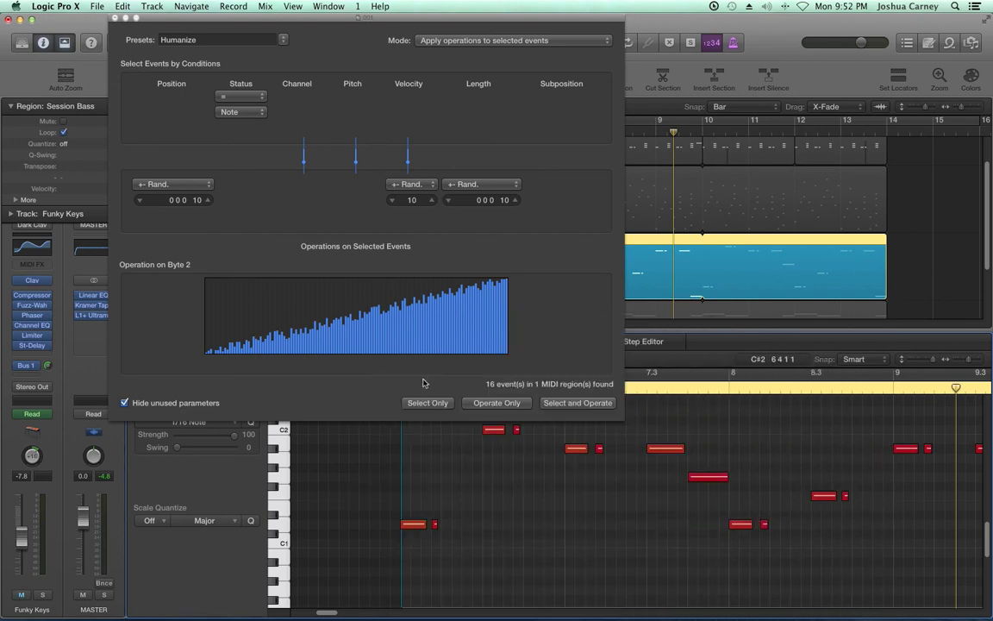
pyautogui.click(480, 406)
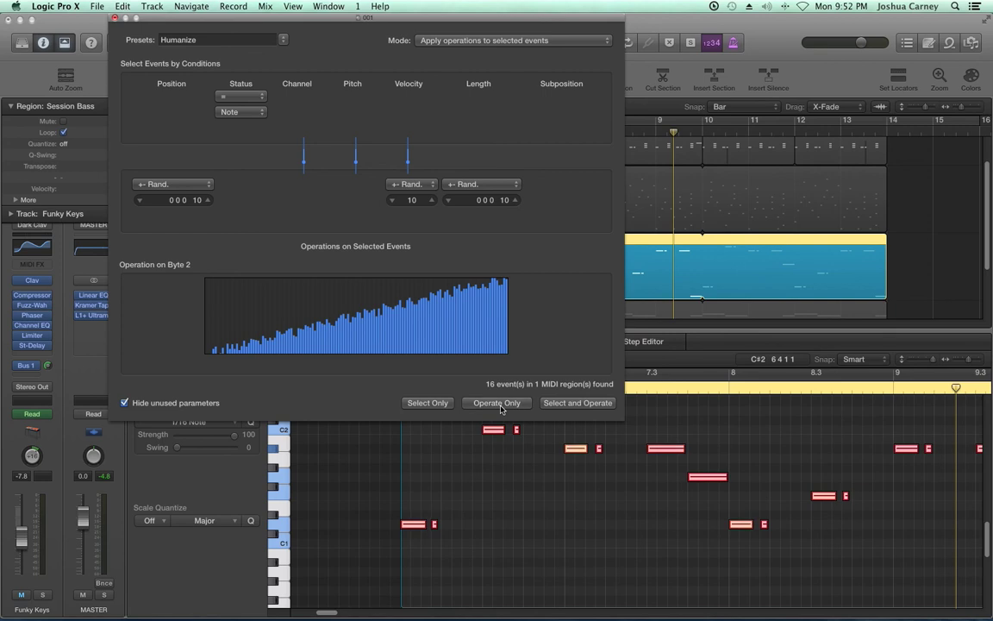
pyautogui.click(669, 483)
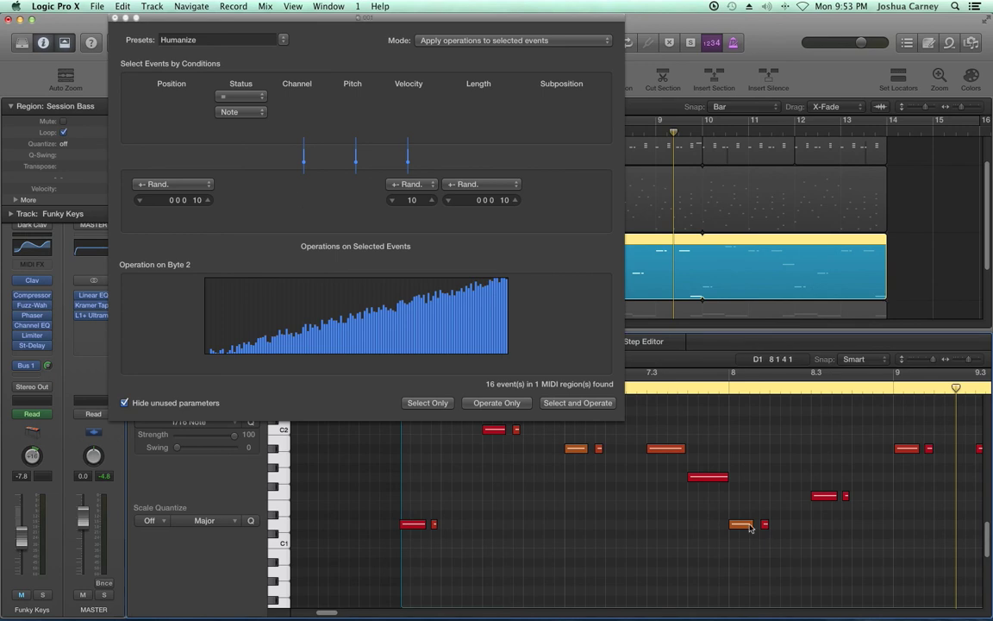
# Keep the Humanize preset and reveal its unused parameters
pyautogui.click(282, 40)
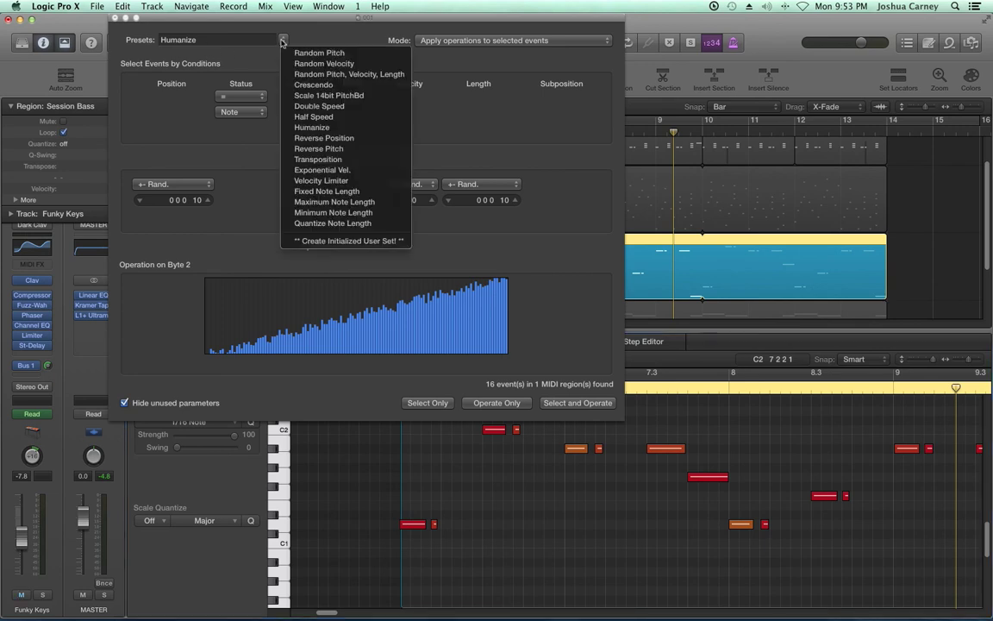
pyautogui.click(288, 34)
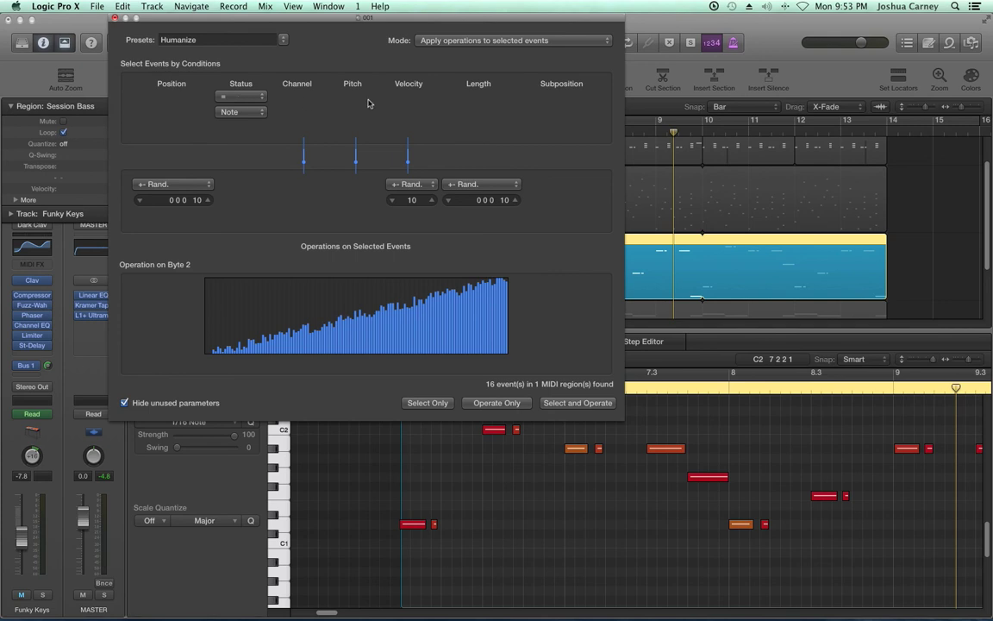
pyautogui.click(125, 402)
pyautogui.click(584, 217)
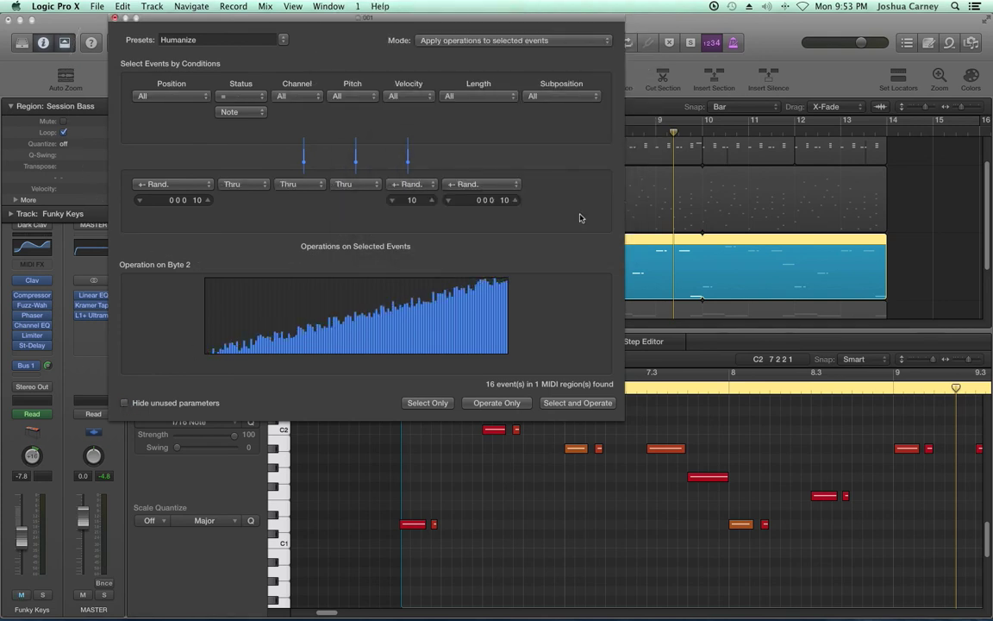
# Limit the transform to notes whose length is <= 0 0 2 0
pyautogui.click(457, 96)
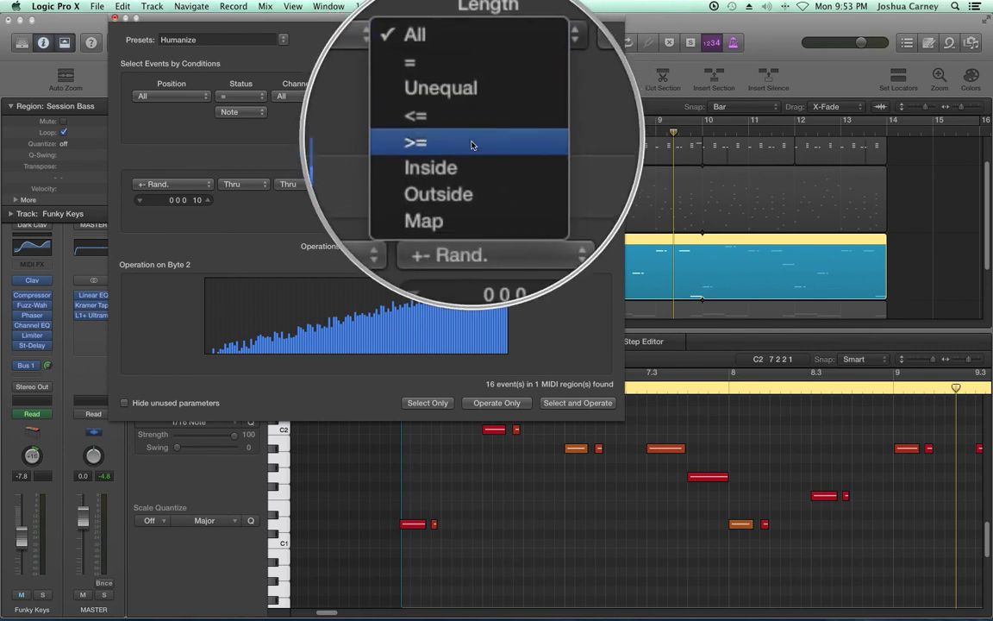
pyautogui.click(470, 134)
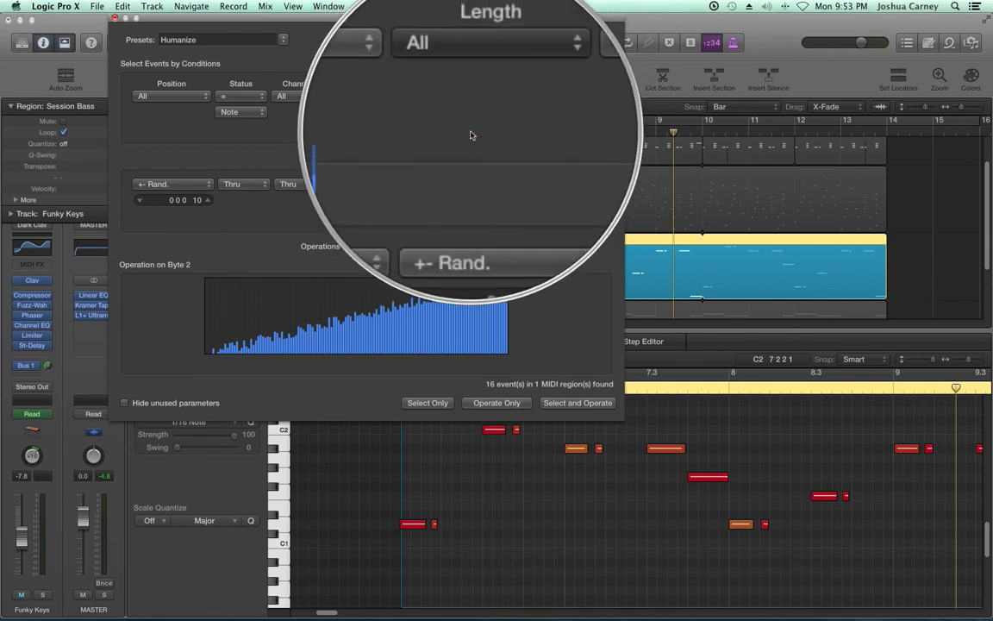
pyautogui.click(481, 112)
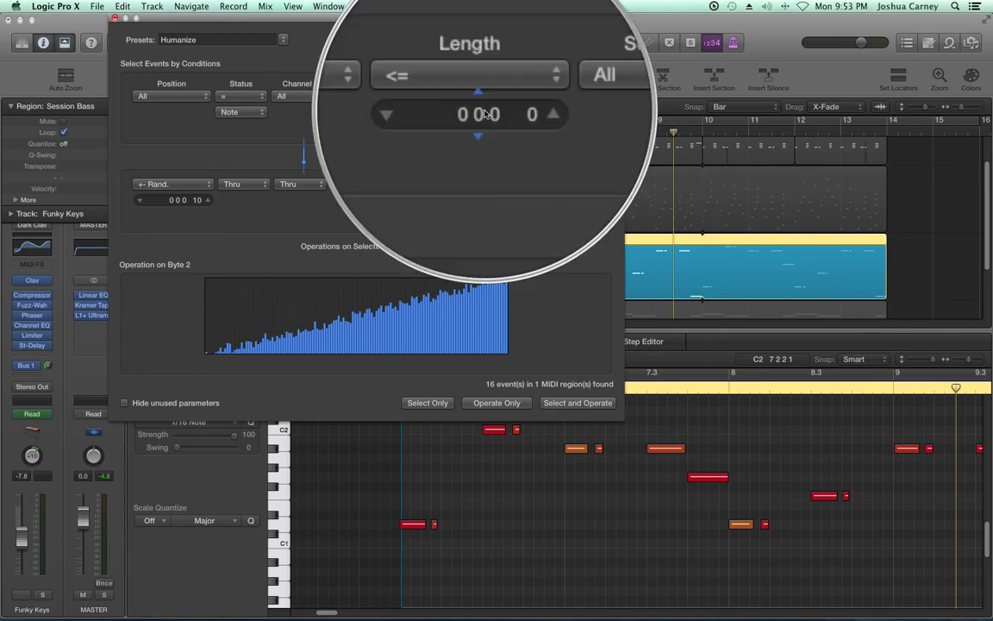
pyautogui.doubleClick(482, 113)
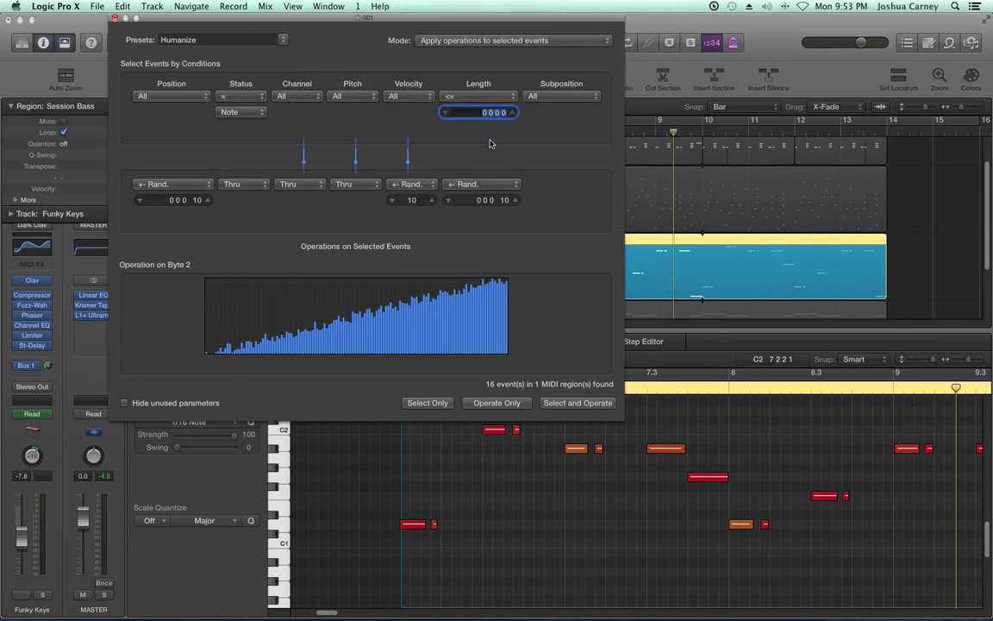
pyautogui.write('0')
pyautogui.press('Return')
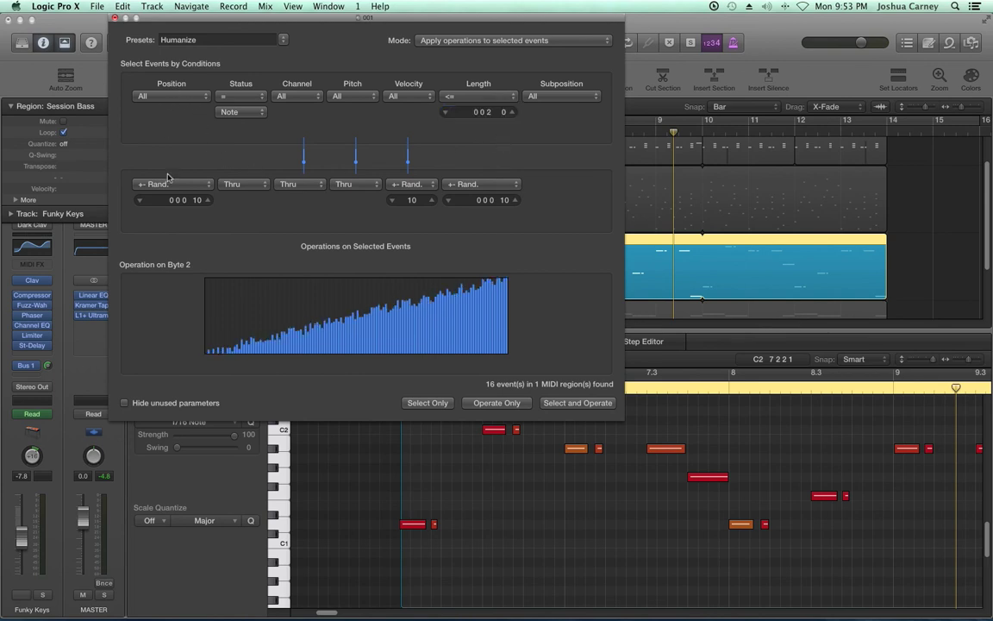
# Set the position and velocity operations to Thru and the random length amount to 0 0 1 0
pyautogui.click(168, 181)
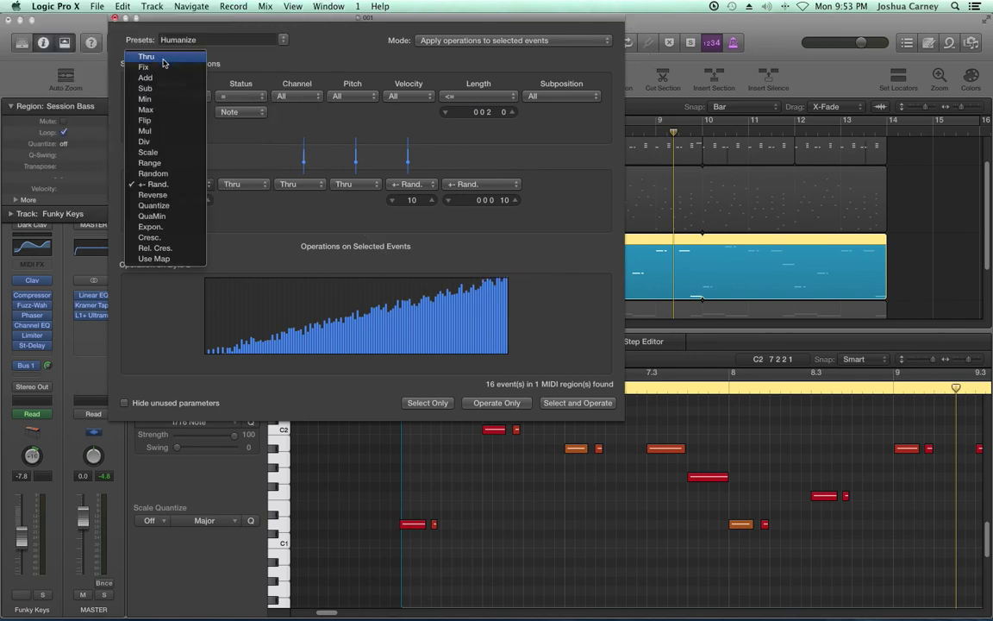
pyautogui.click(163, 59)
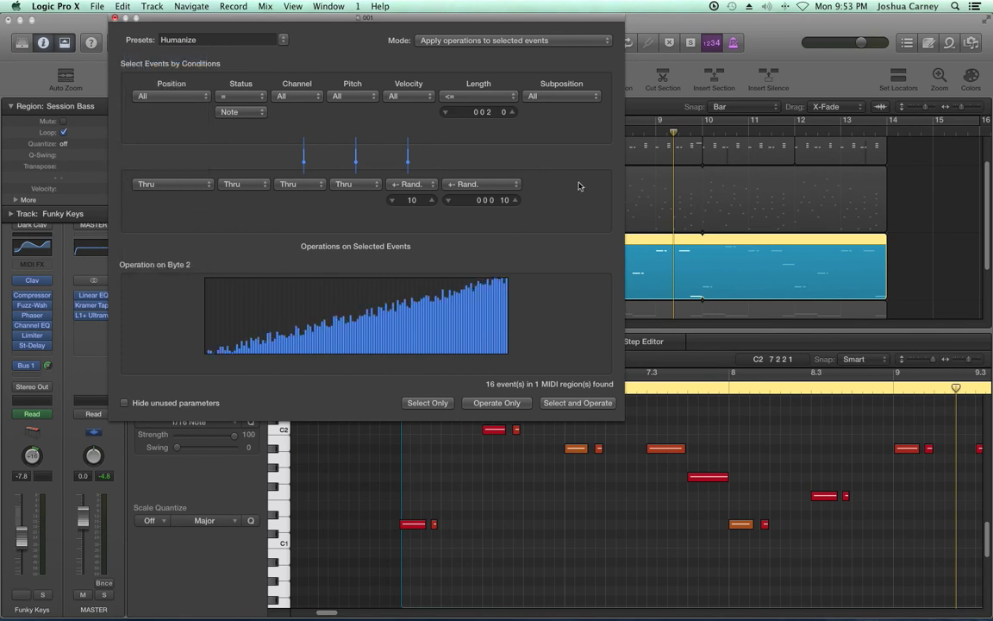
pyautogui.click(413, 188)
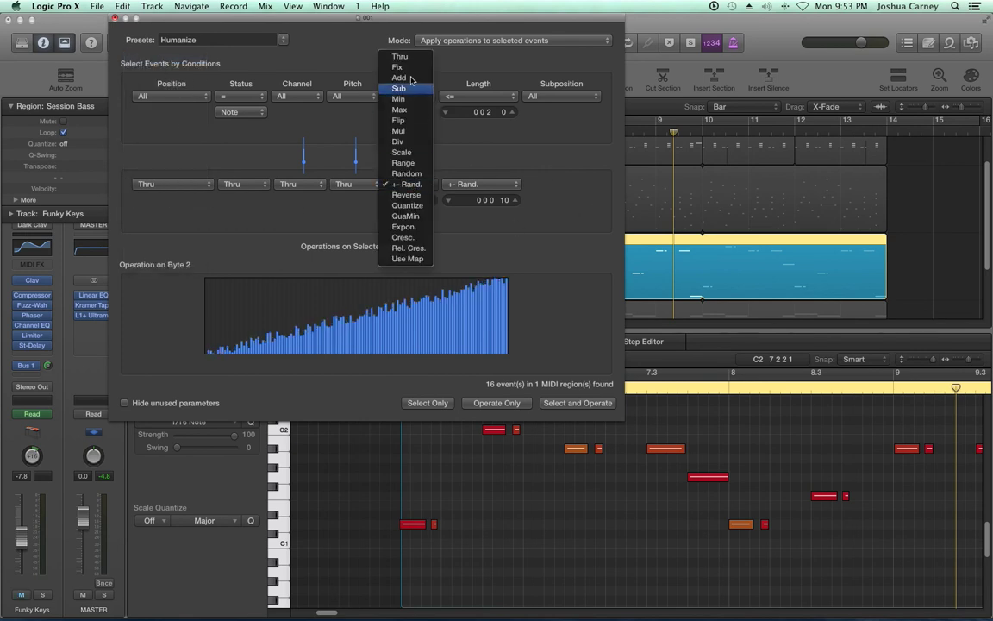
pyautogui.click(399, 56)
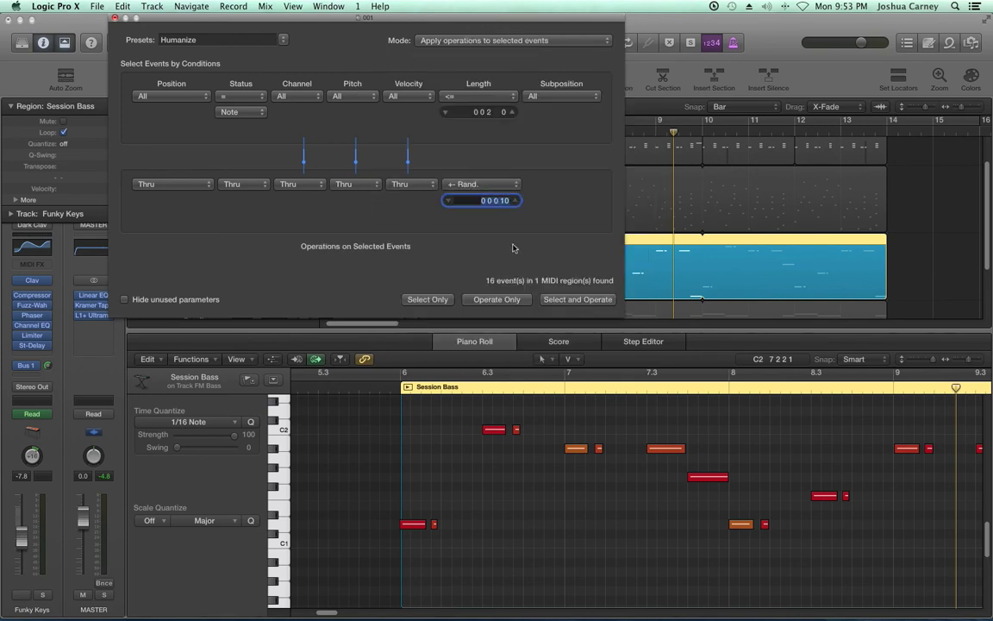
pyautogui.write('0')
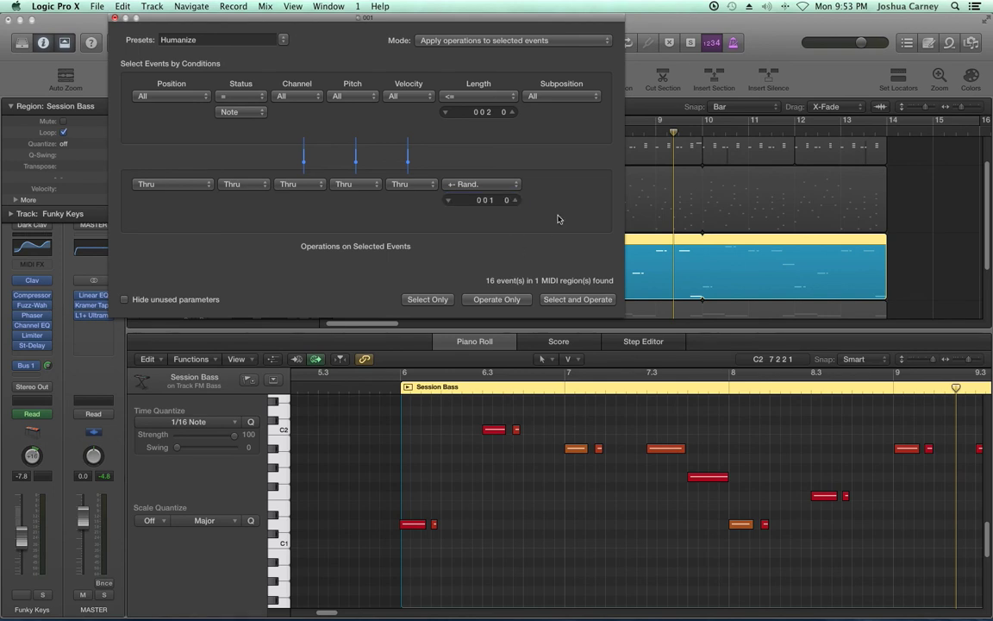
# Select only the notes matching the length condition and apply the random length operation to them
pyautogui.moveTo(417, 15); pyautogui.dragTo(391, 15)
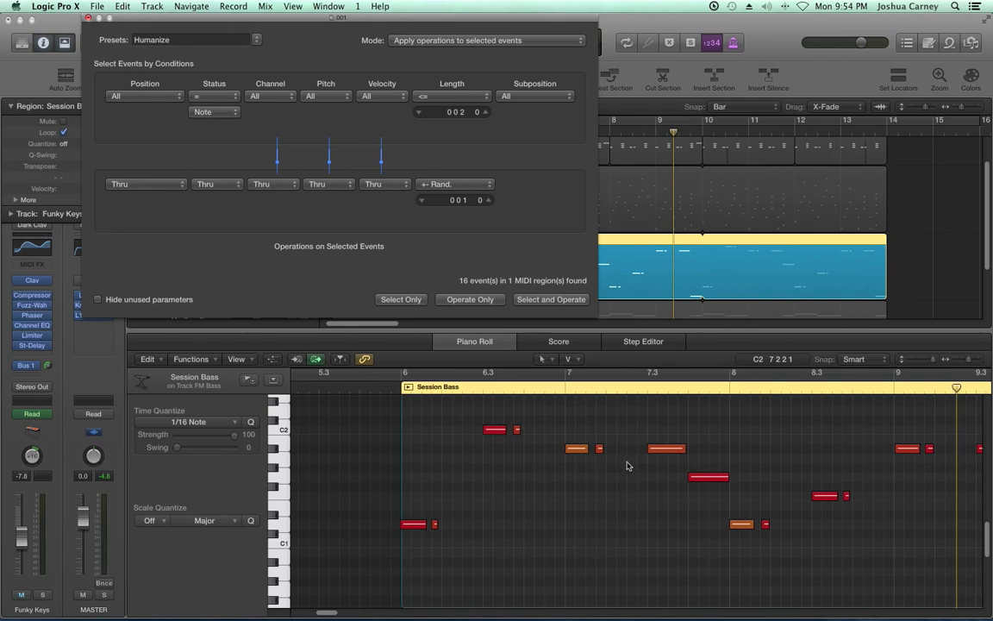
pyautogui.hscroll(1, 749, 470)
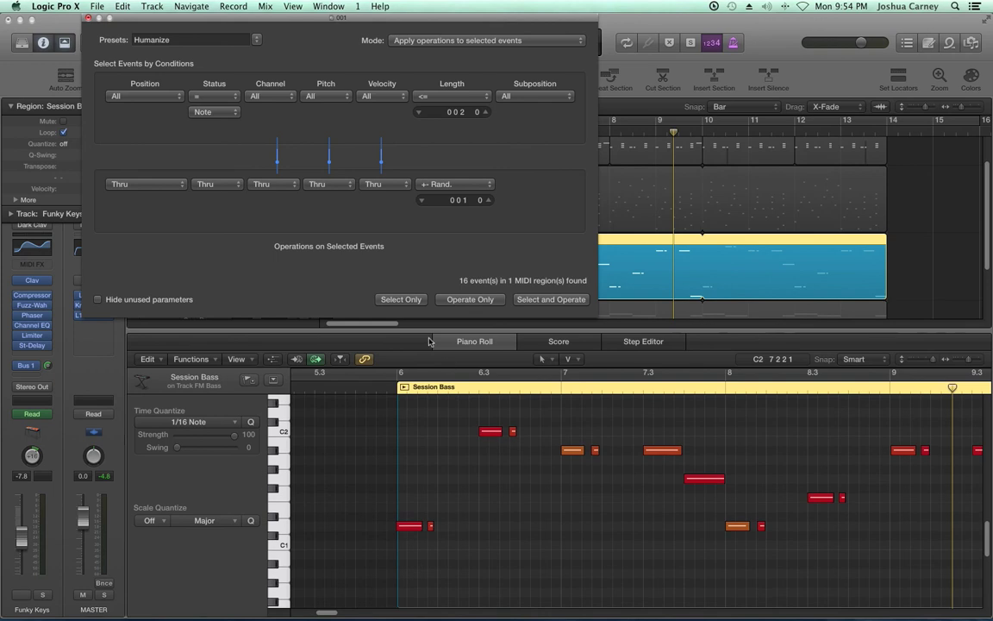
pyautogui.click(390, 301)
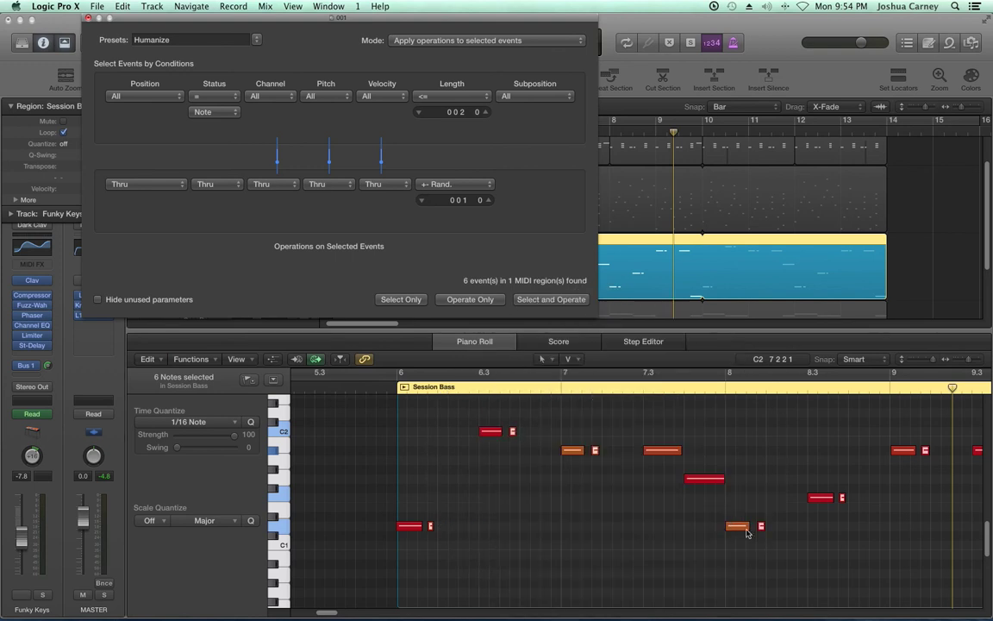
pyautogui.click(476, 301)
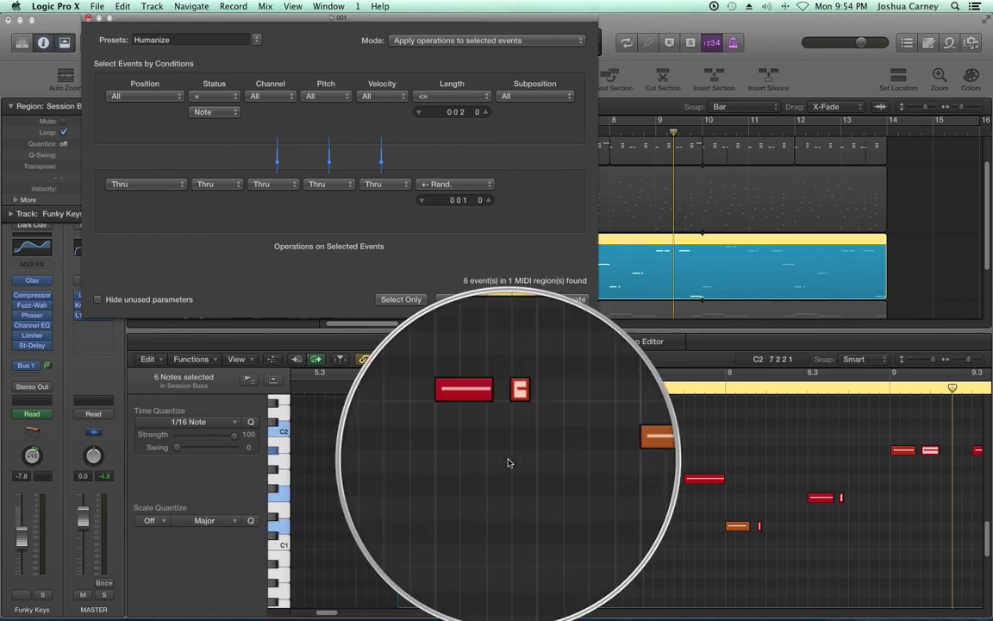
# Apply a Fix length of 0 0 1 0 to the selected short notes, and close the transform window and Piano Roll
pyautogui.click(443, 184)
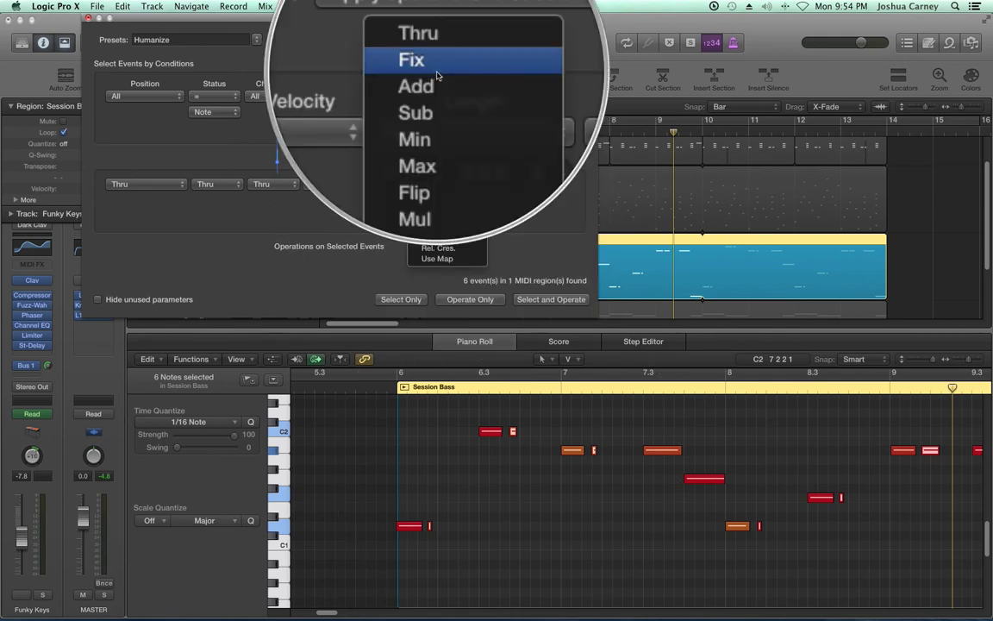
pyautogui.click(436, 72)
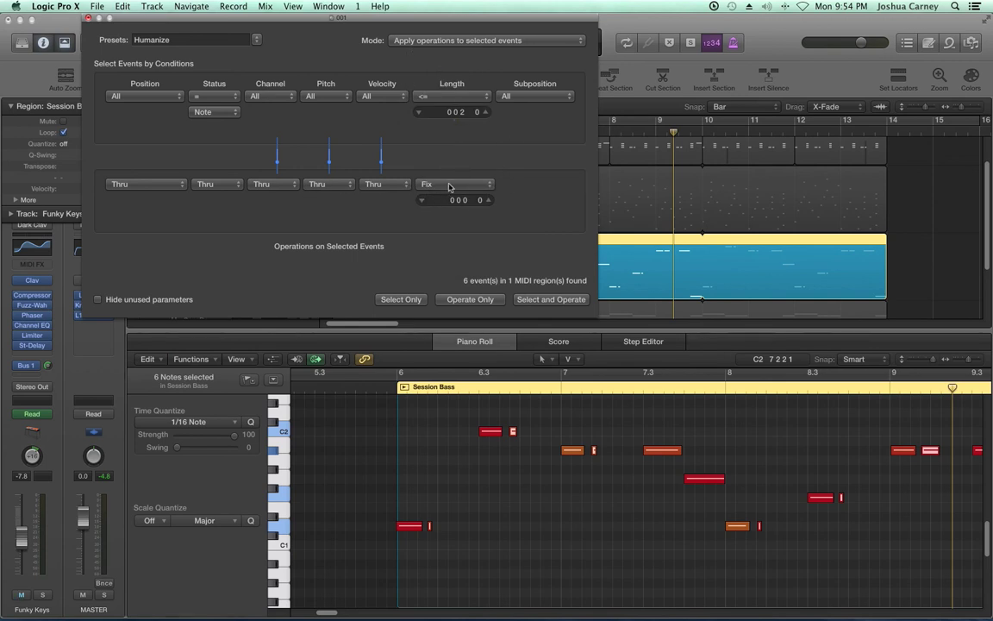
pyautogui.doubleClick(474, 200)
pyautogui.write('0')
pyautogui.press('Return')
pyautogui.click(457, 299)
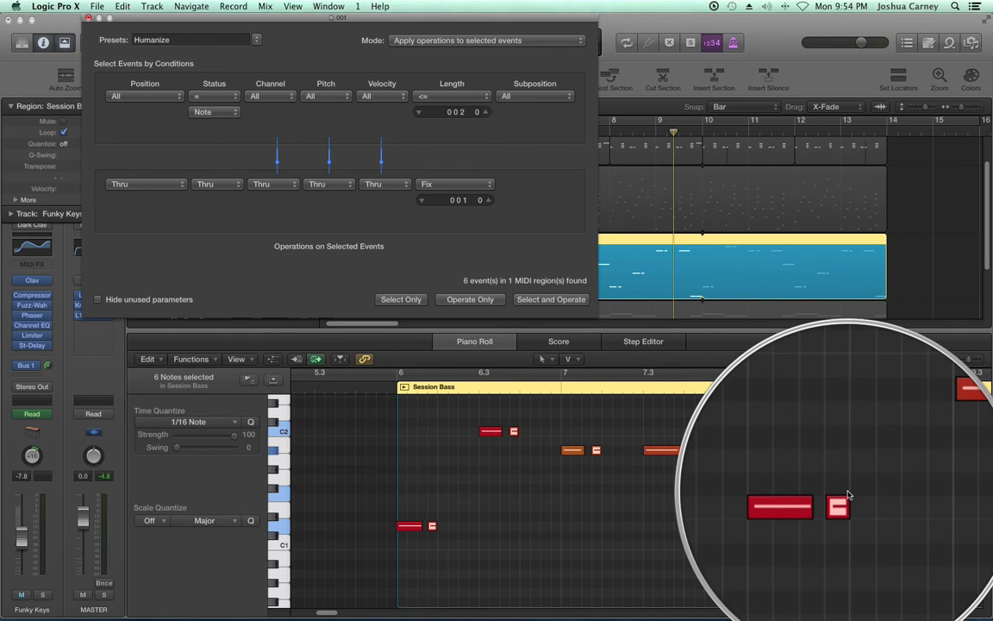
pyautogui.hscroll(10, 780, 506)
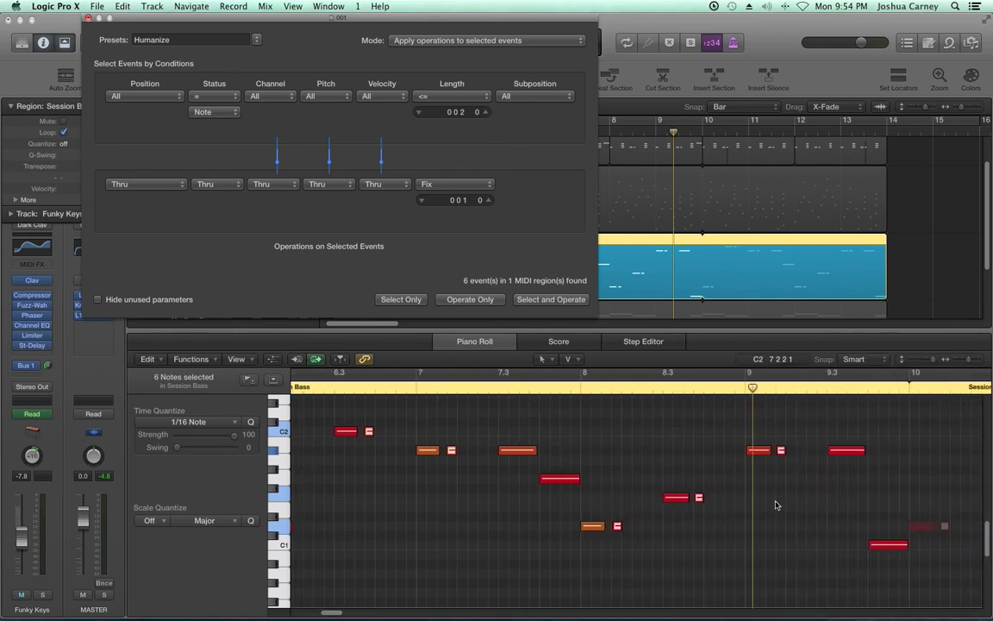
pyautogui.hscroll(-10, 771, 504)
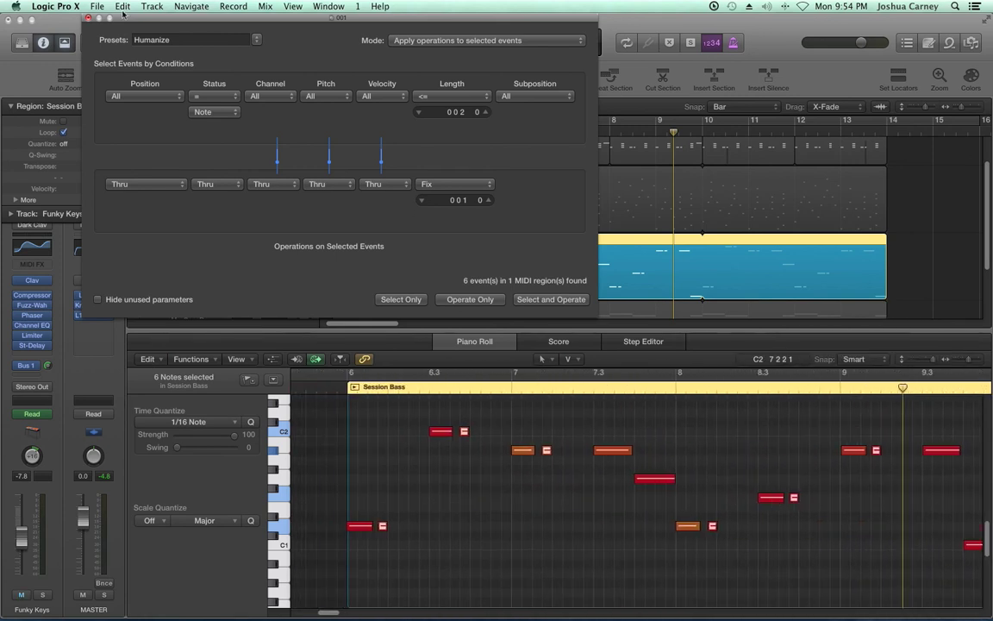
pyautogui.click(87, 17)
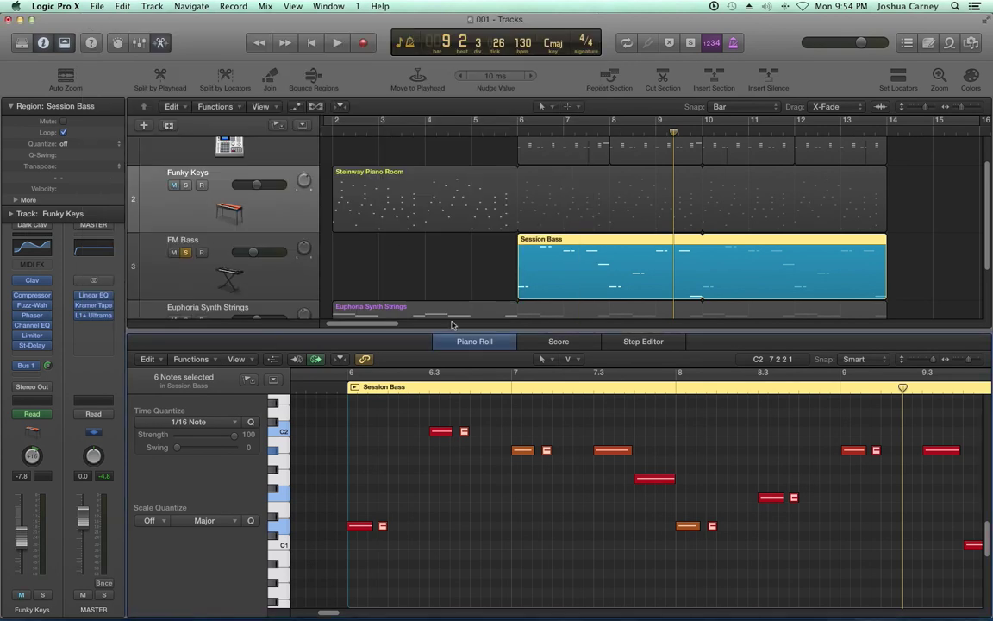
pyautogui.press('e')
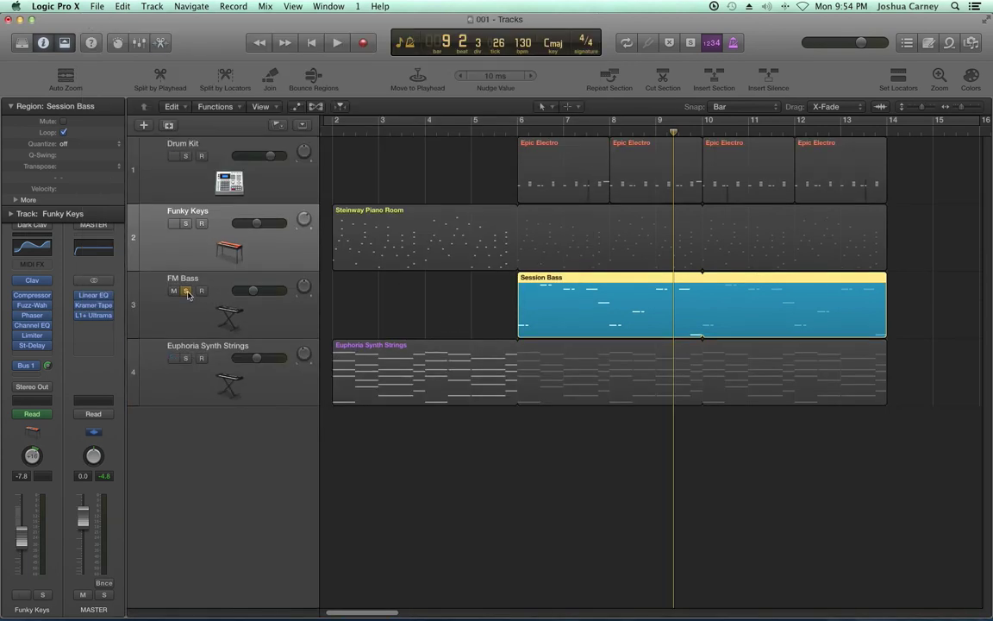
# Unsolo the FM Bass track, clear the region selection and turn cycle mode on
pyautogui.click(186, 292)
pyautogui.click(349, 305)
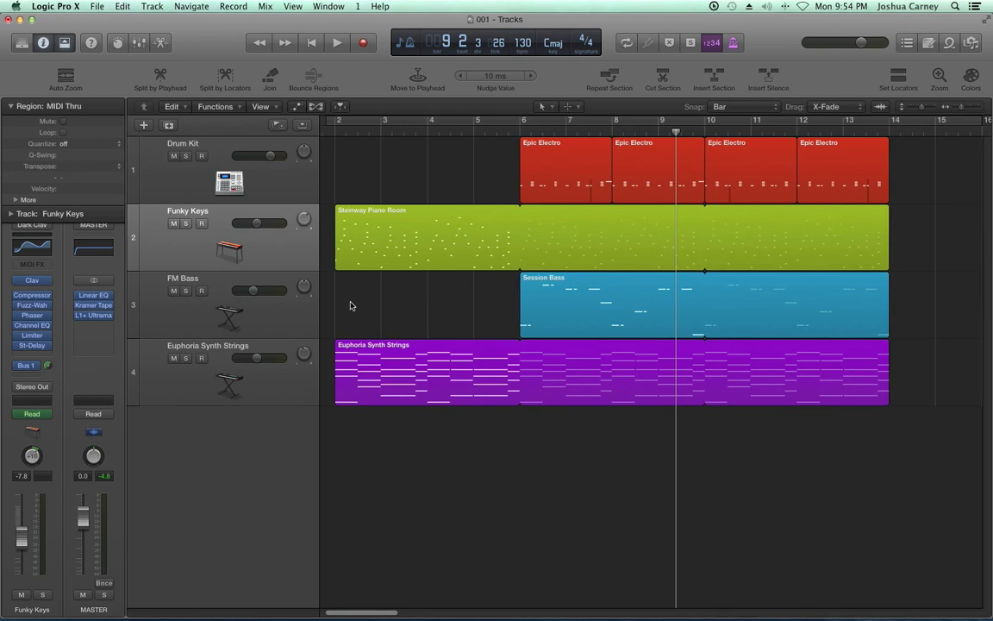
pyautogui.hscroll(-2, 350, 305)
pyautogui.press('c')
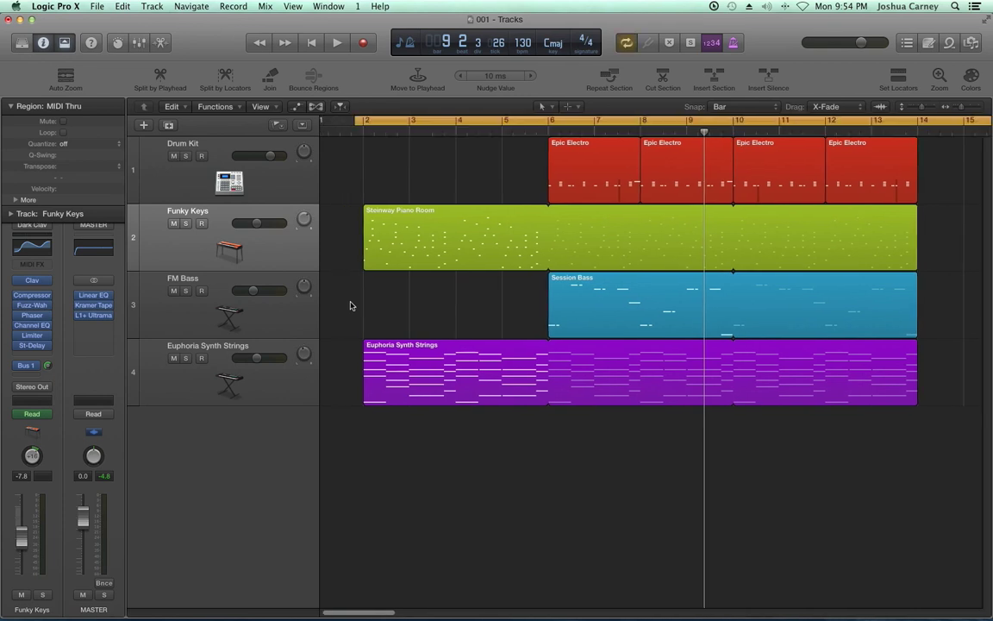